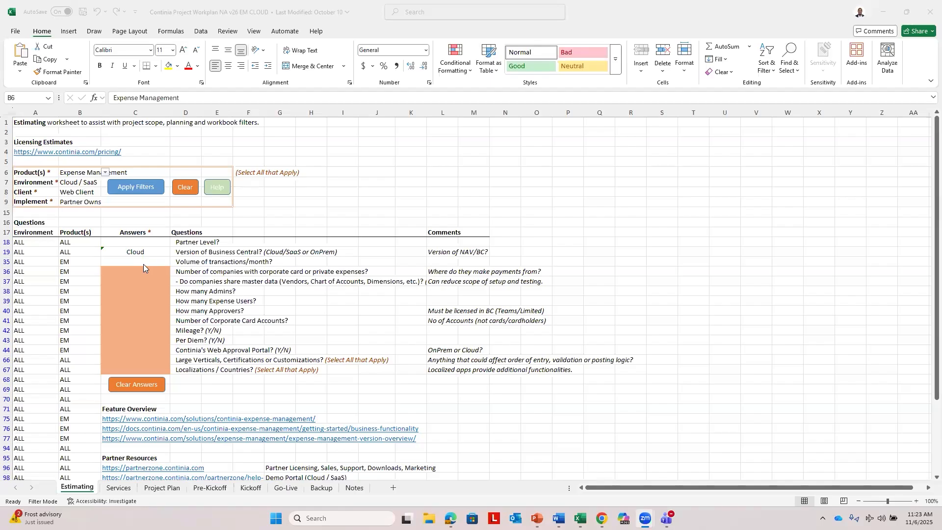
# Review the Estimating answer cells for monthly transaction volume, number of companies with card or private expenses, and shared master data
pyautogui.click(145, 262)
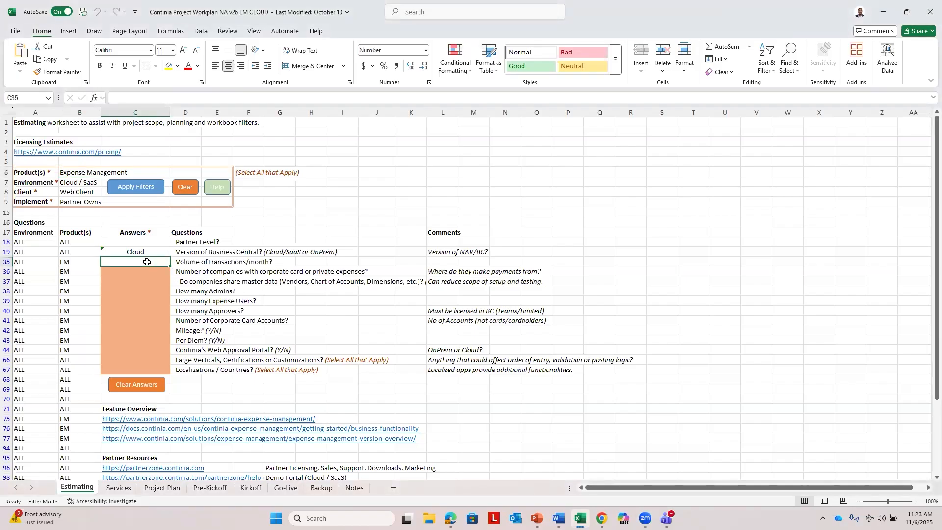
pyautogui.click(150, 272)
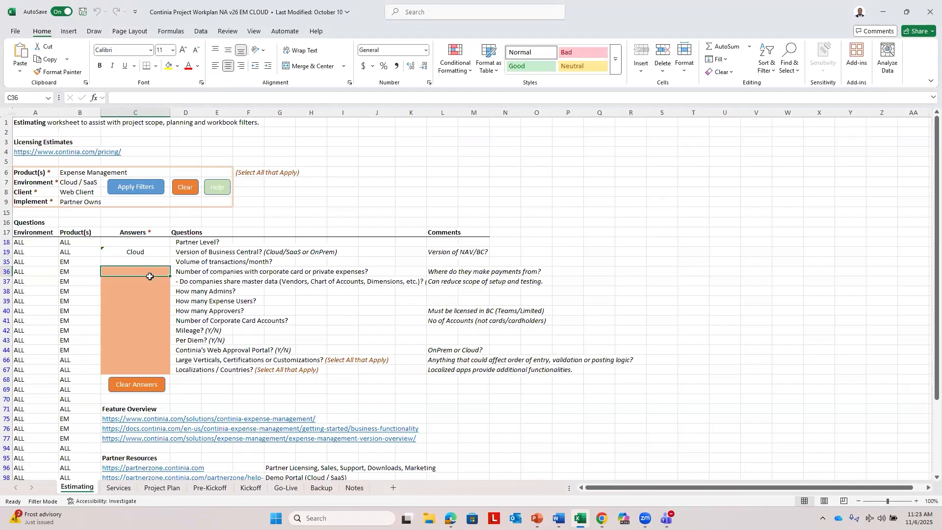
pyautogui.click(151, 280)
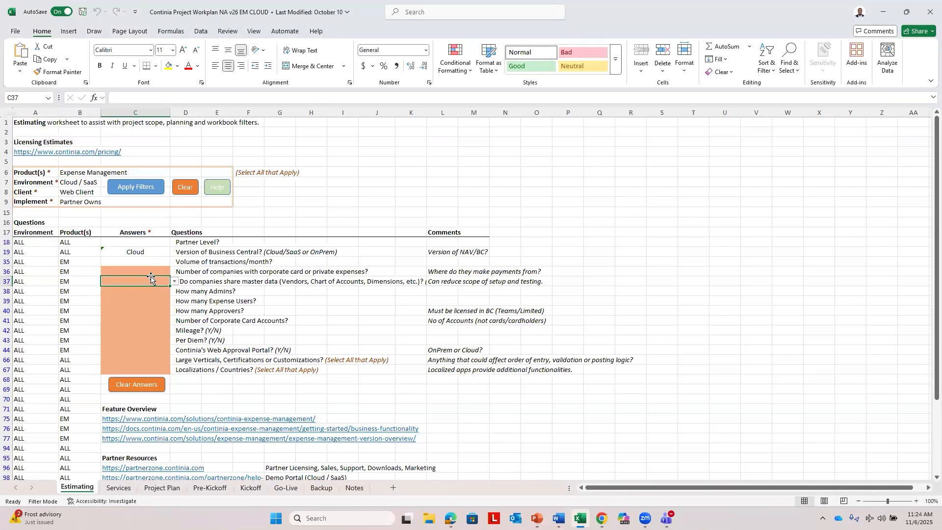
pyautogui.click(143, 274)
pyautogui.keyDown('shift'); pyautogui.click(146, 284); pyautogui.keyUp('shift')
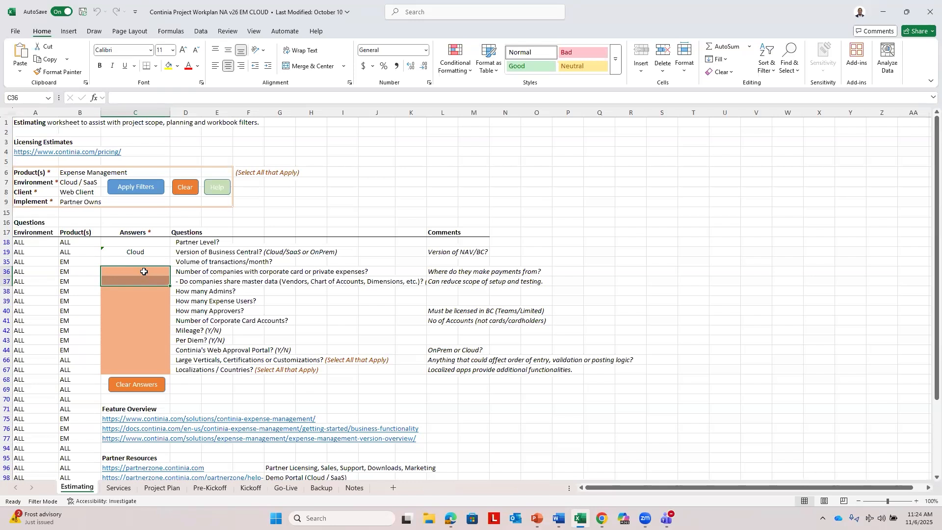
pyautogui.click(144, 272)
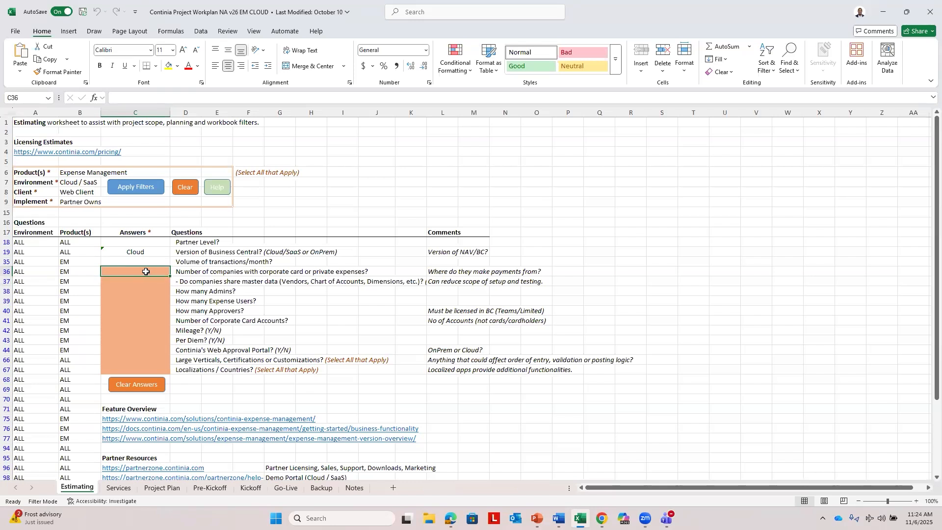
pyautogui.click(148, 281)
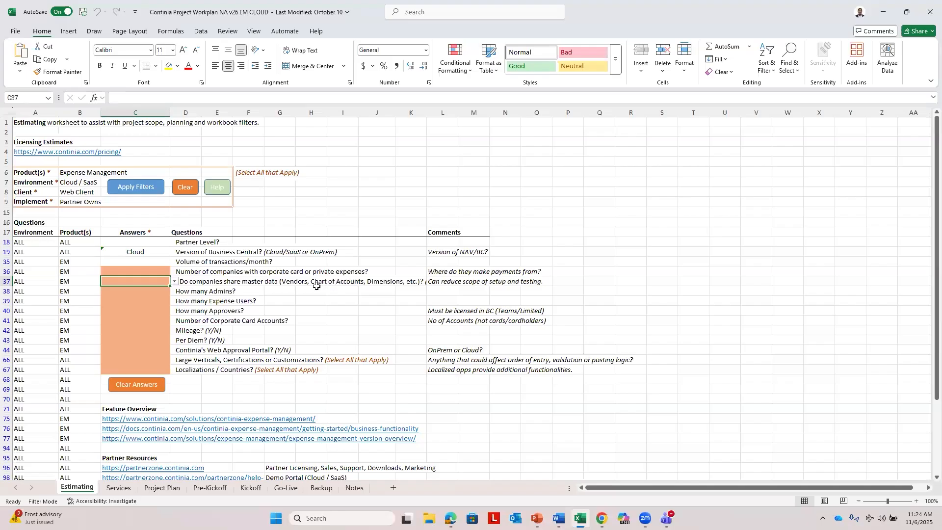
pyautogui.moveTo(132, 271); pyautogui.dragTo(133, 279)
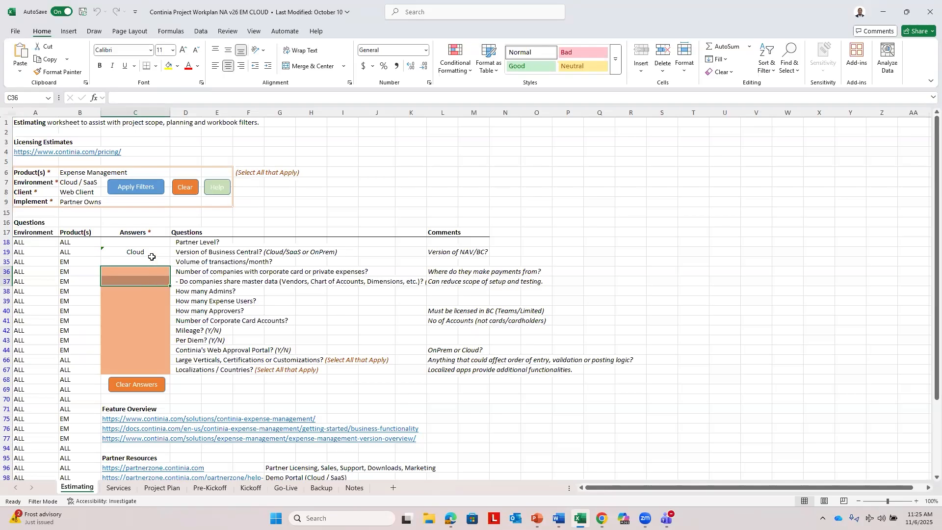
# Review the Estimating questions on the number of admins, expense users and approvers, including the approver licensing comment
pyautogui.click(146, 292)
pyautogui.moveTo(147, 292); pyautogui.dragTo(155, 312)
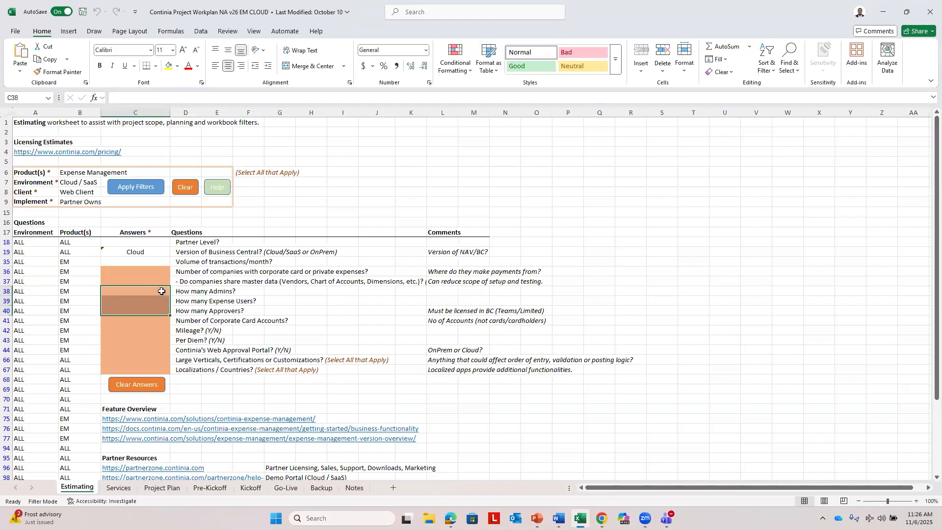
pyautogui.click(161, 291)
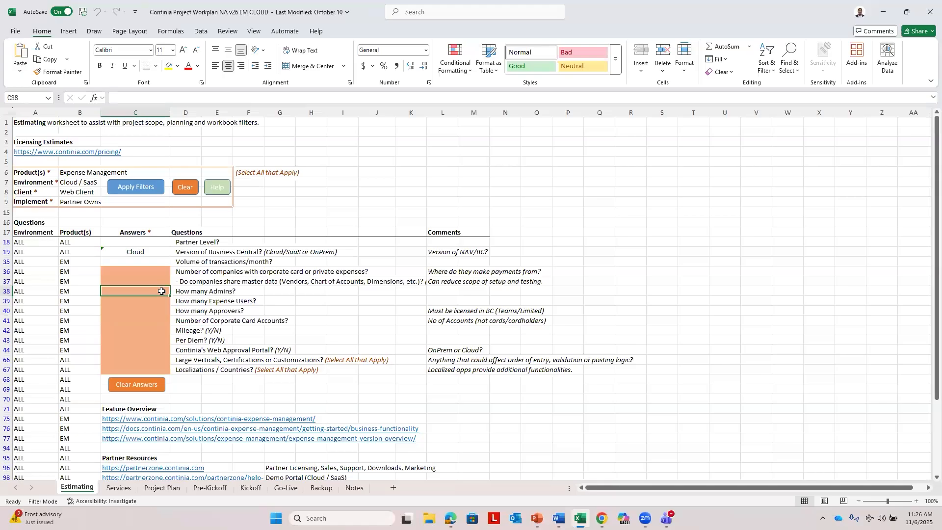
pyautogui.click(151, 298)
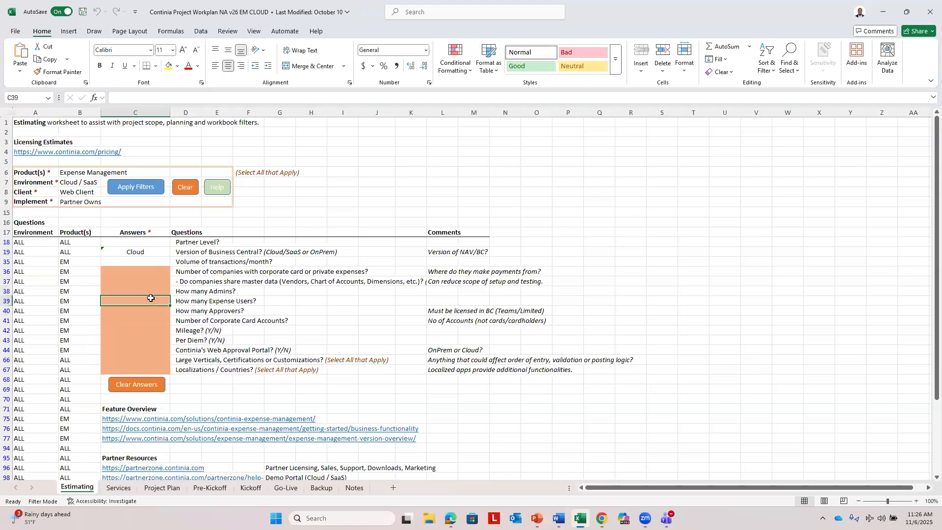
pyautogui.click(154, 309)
pyautogui.moveTo(429, 310); pyautogui.dragTo(510, 311)
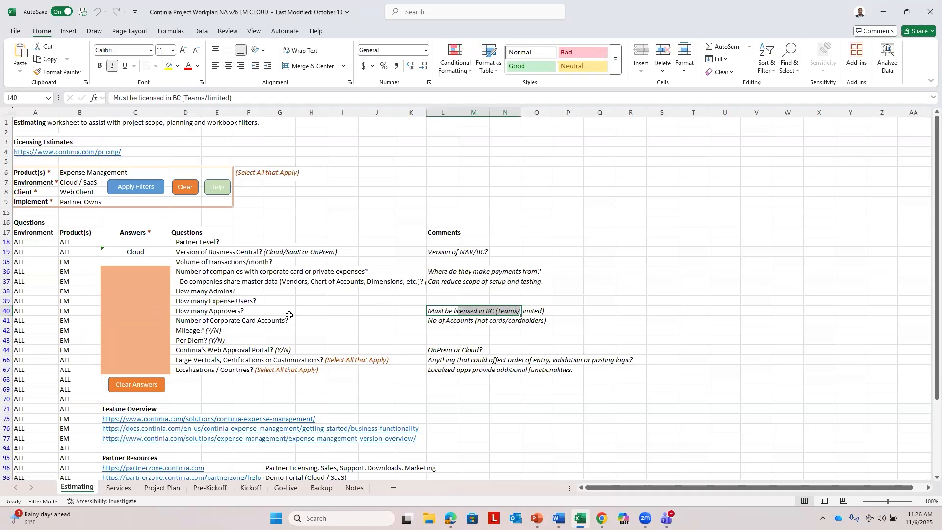
pyautogui.click(193, 304)
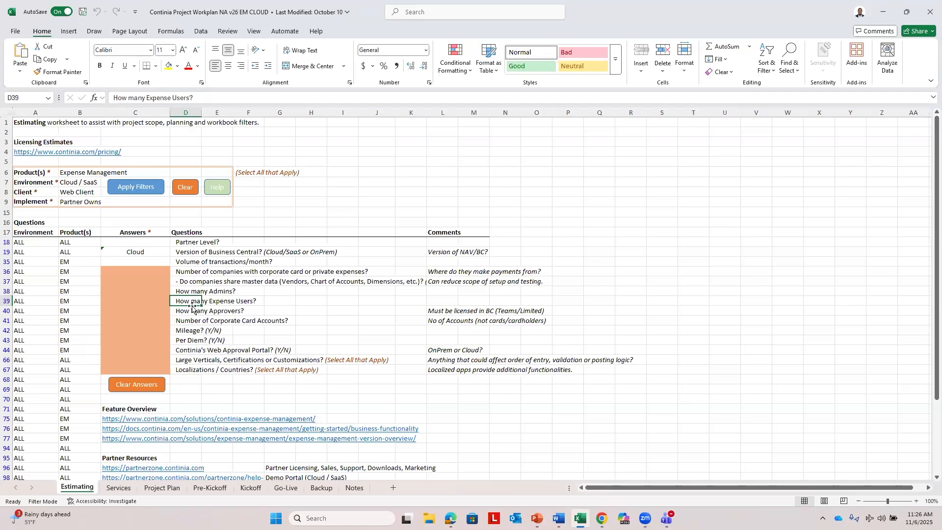
# Review the Estimating answer cells from corporate card accounts, mileage and per diem through web approval portal, verticals and localizations
pyautogui.click(152, 321)
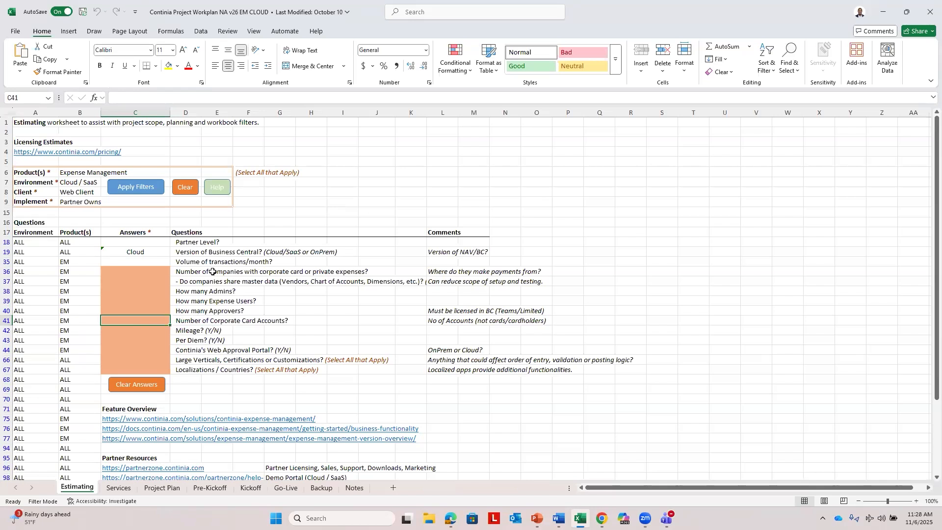
pyautogui.moveTo(147, 331); pyautogui.dragTo(149, 339)
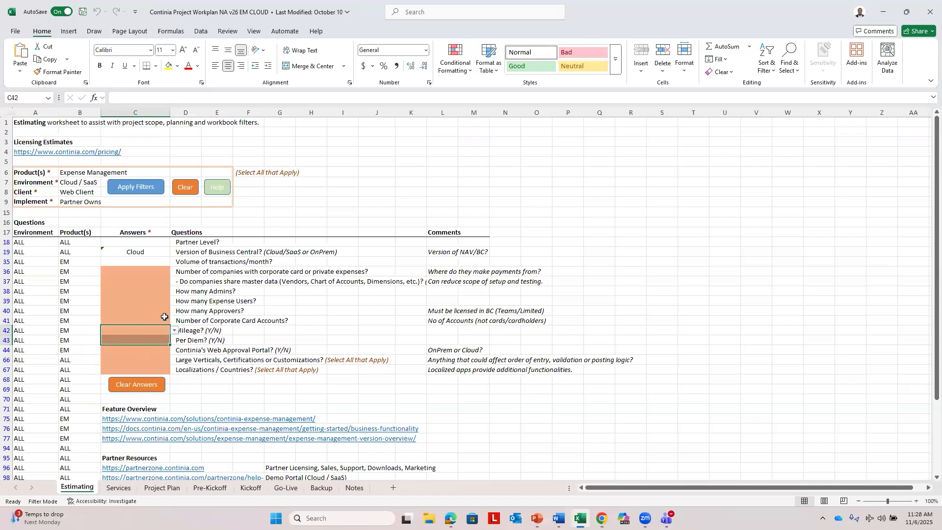
pyautogui.click(158, 351)
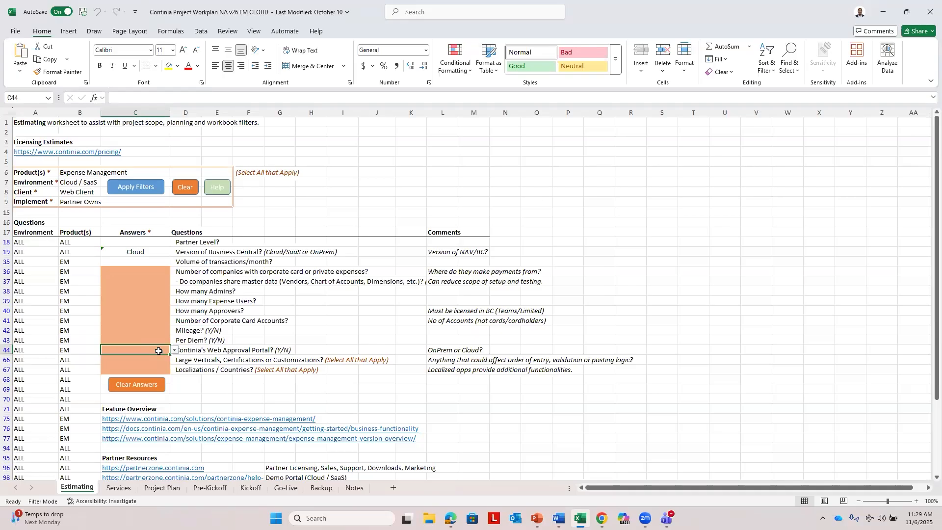
pyautogui.click(155, 358)
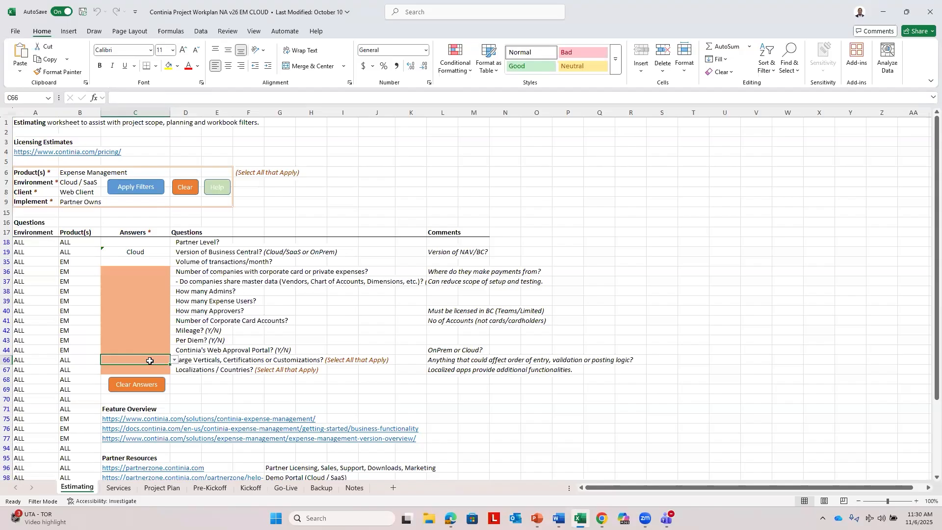
pyautogui.click(157, 368)
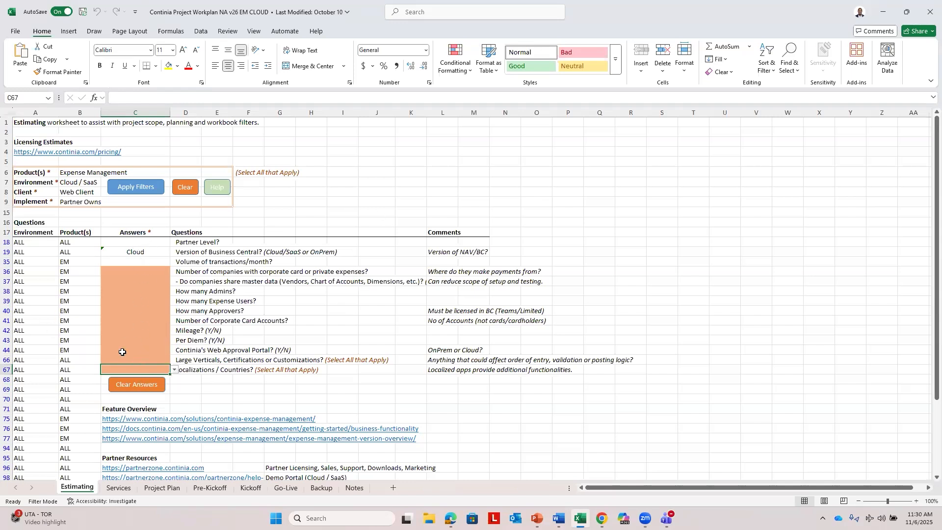
# Compare the Estimating questions with the service hour estimates on the Services worksheet
pyautogui.click(118, 488)
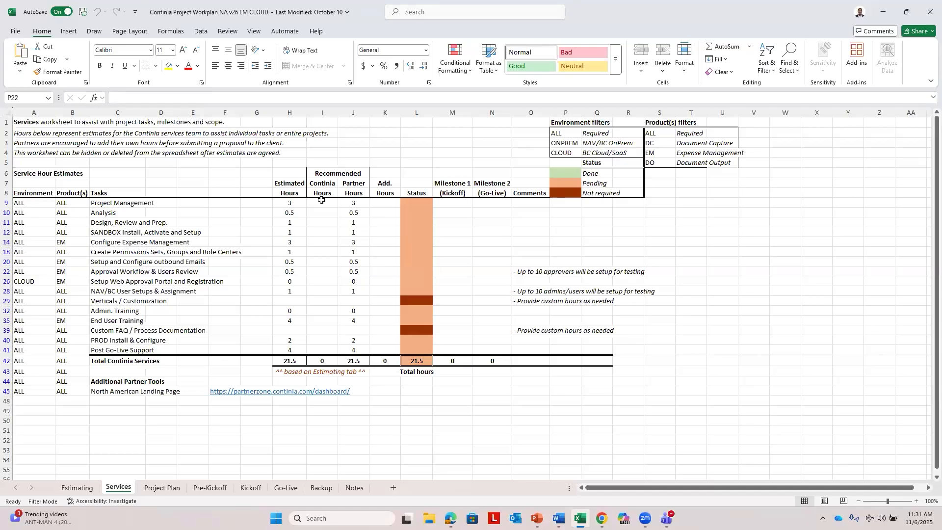
pyautogui.click(74, 485)
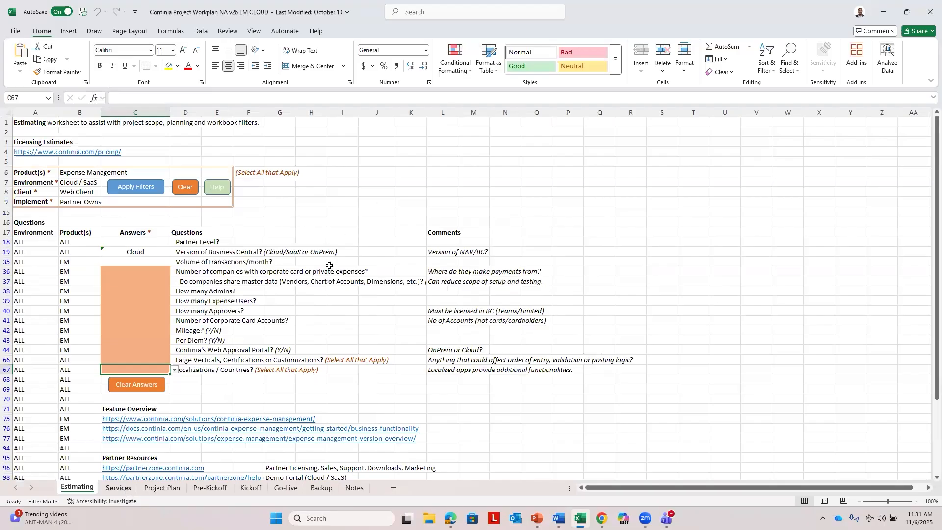
pyautogui.click(99, 488)
pyautogui.click(71, 488)
pyautogui.click(116, 489)
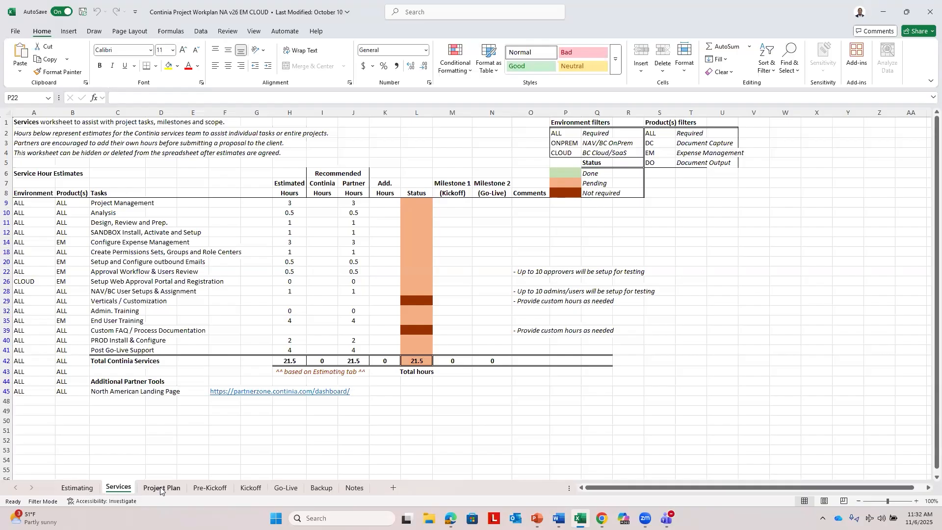
# Open the Project Plan worksheet and review its early milestones from Requirements Review through Technical Kickoff
pyautogui.click(160, 490)
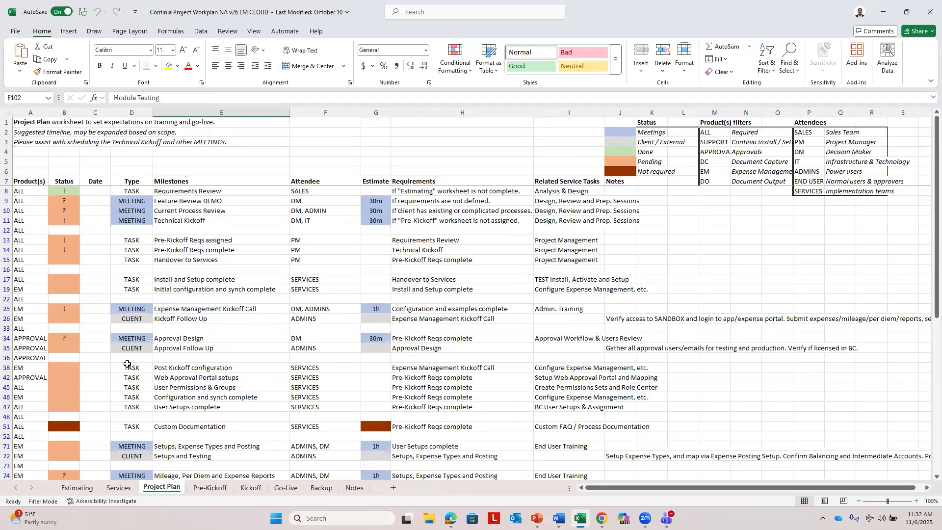
pyautogui.scroll(-2, 129, 364)
pyautogui.scroll(-1, 118, 356)
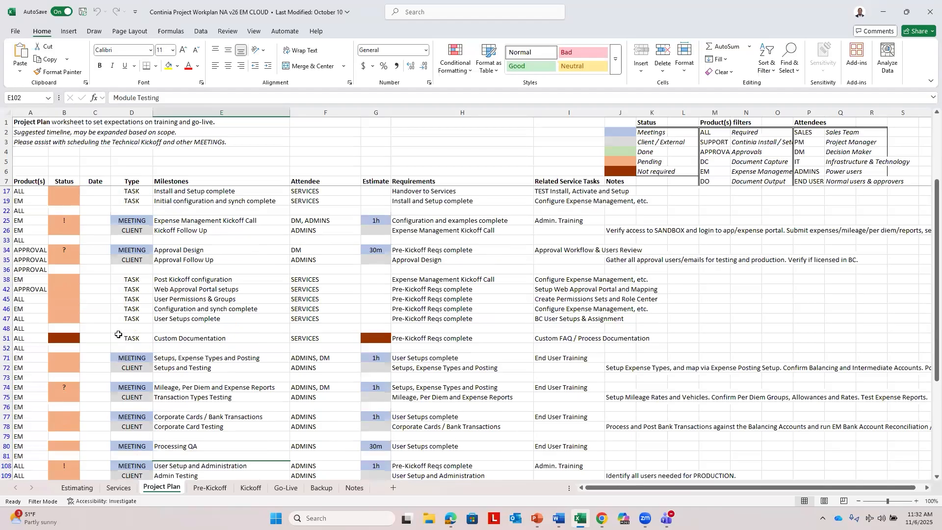
pyautogui.scroll(3, 118, 356)
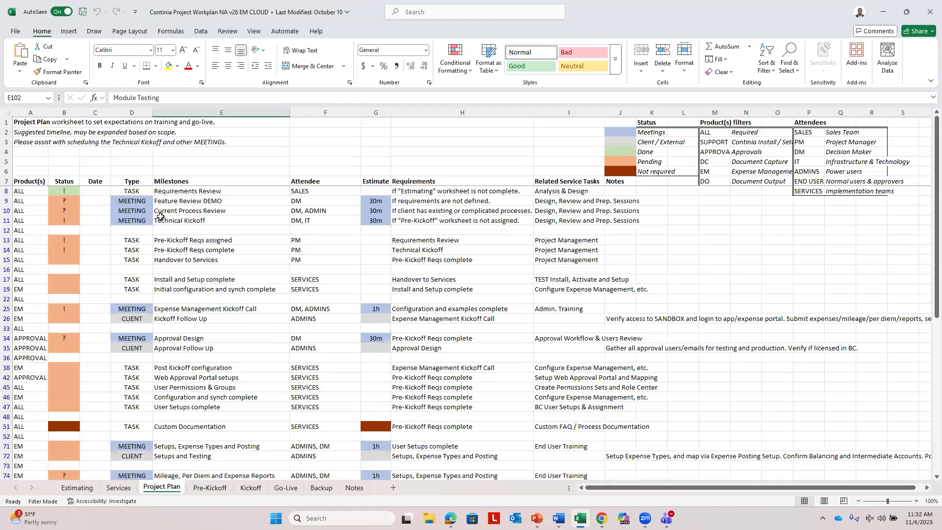
pyautogui.click(101, 190)
pyautogui.moveTo(182, 196); pyautogui.dragTo(185, 208)
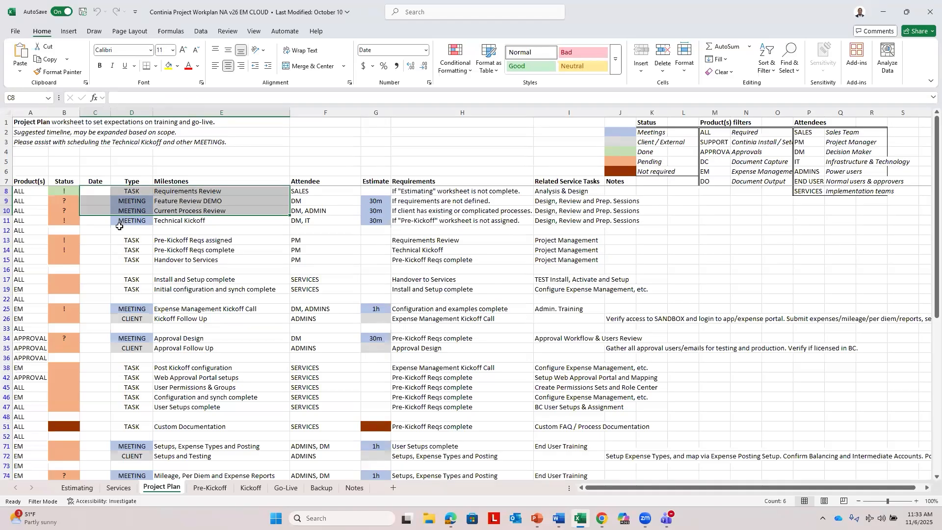
pyautogui.click(186, 220)
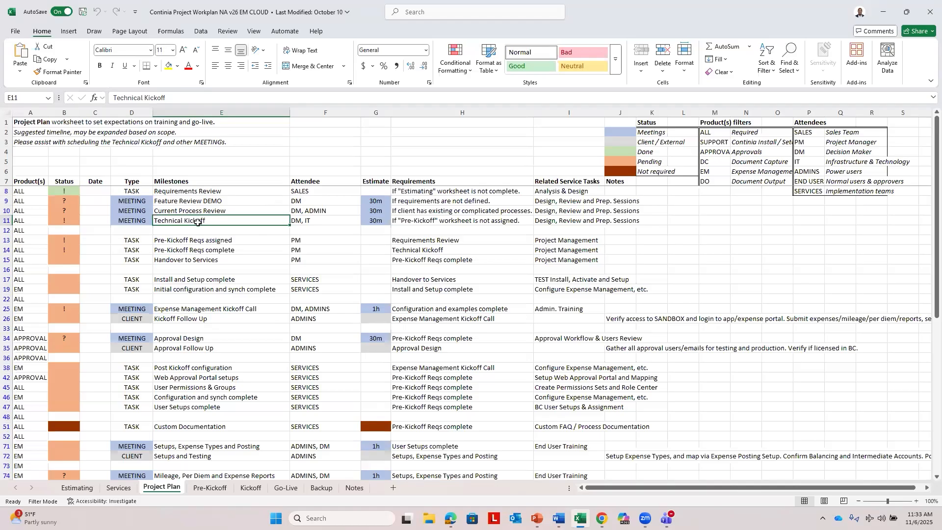
# Review the Project Plan's pre-kickoff requirement milestones and the install and initial configuration tasks, relating them to the Technical Kickoff
pyautogui.click(195, 241)
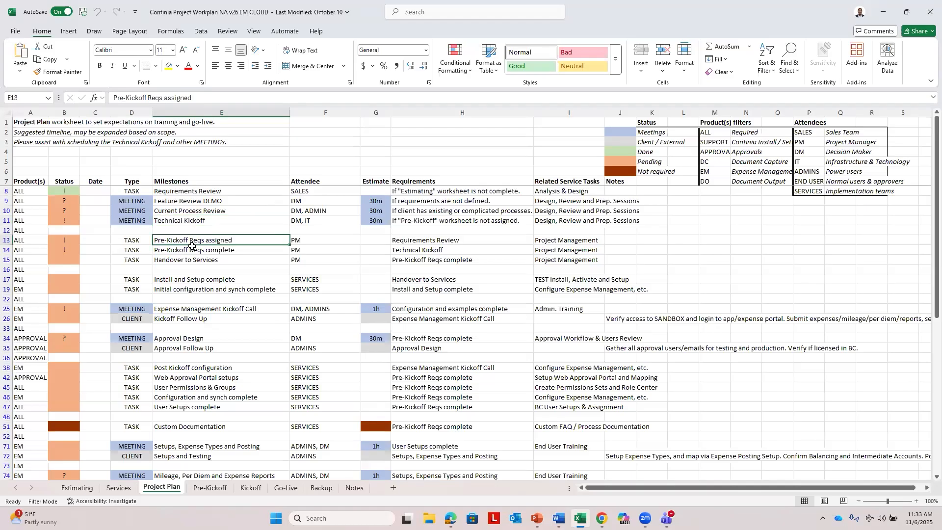
pyautogui.click(192, 249)
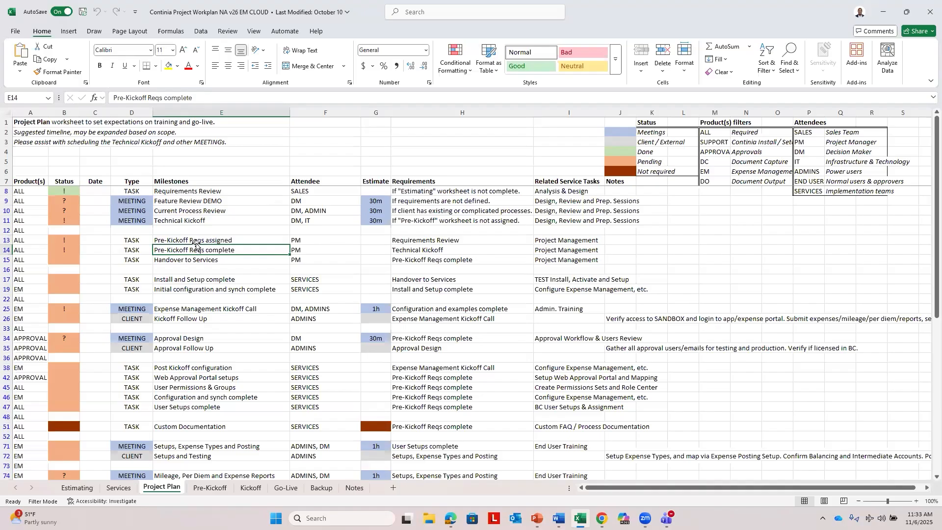
pyautogui.click(165, 280)
pyautogui.keyDown('shift'); pyautogui.click(165, 289); pyautogui.keyUp('shift')
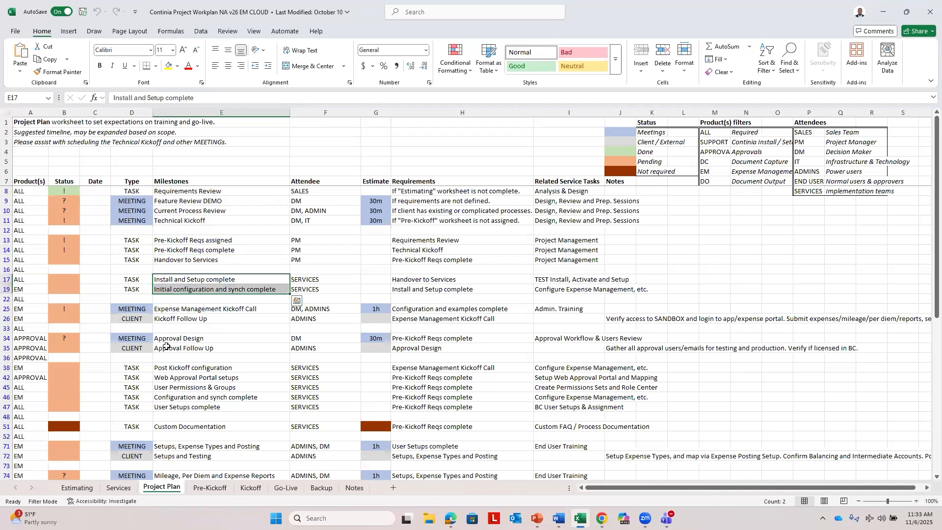
pyautogui.click(175, 220)
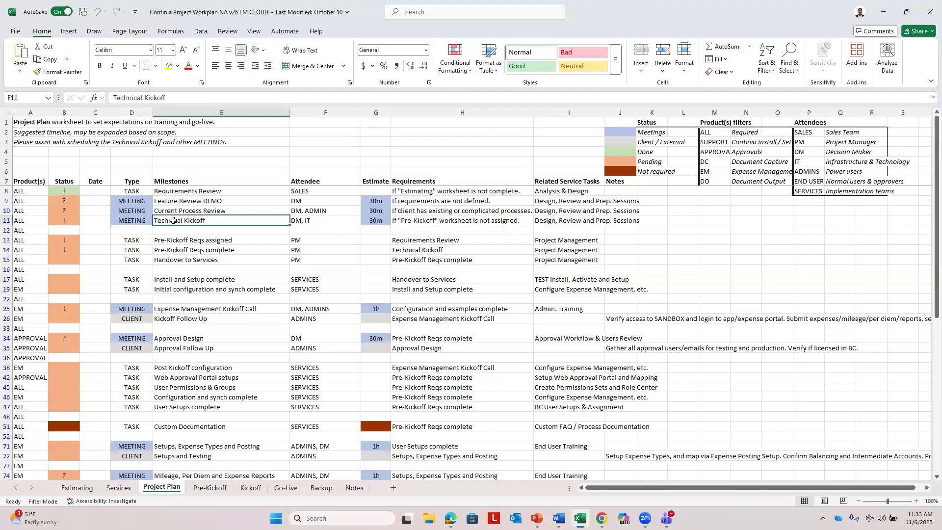
pyautogui.moveTo(176, 239); pyautogui.dragTo(177, 248)
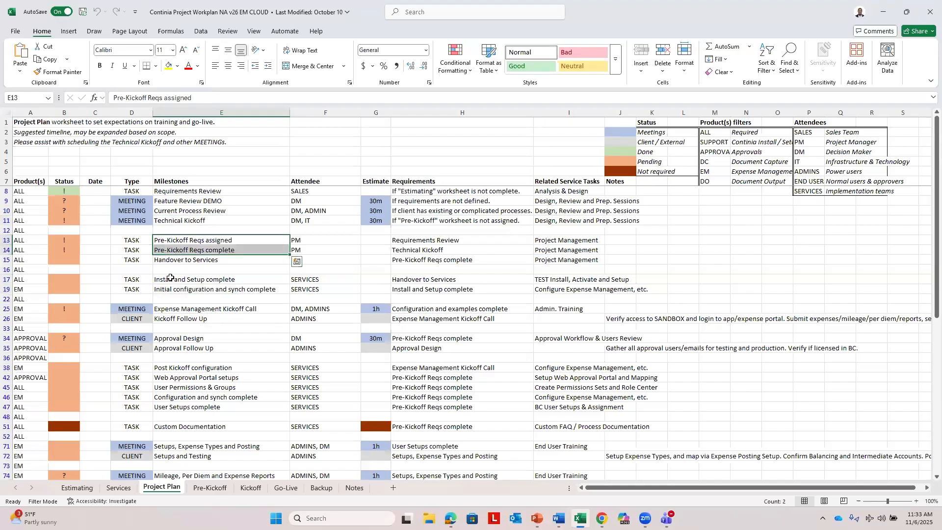
pyautogui.click(170, 279)
pyautogui.hotkey('ctrl', 'v')
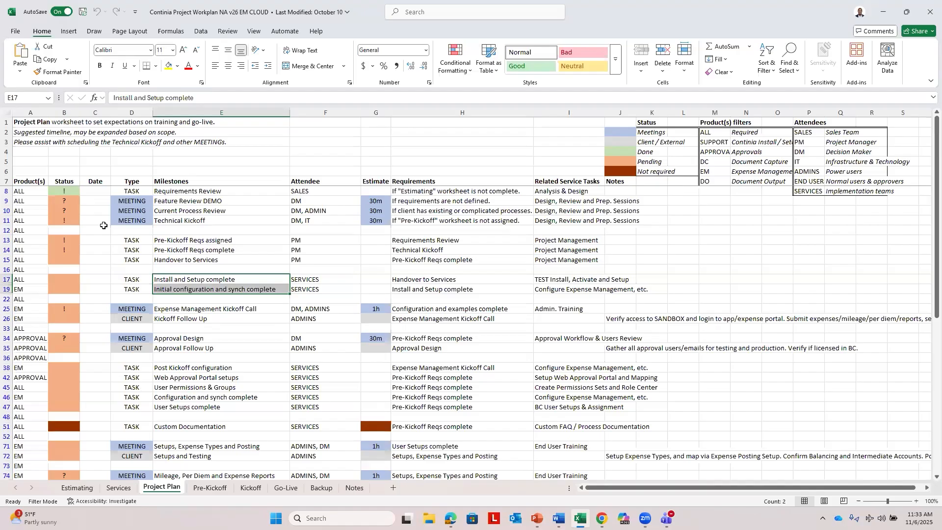
# Review the Project Plan's Expense Management kickoff and approval design milestones with their follow-ups, through the post-kickoff tasks ending at User Setups complete
pyautogui.moveTo(165, 311); pyautogui.dragTo(174, 316)
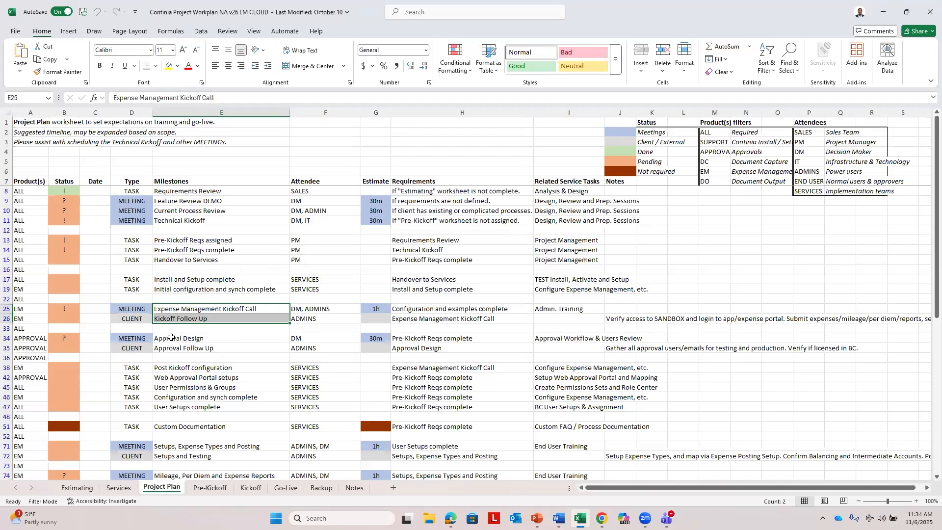
pyautogui.moveTo(171, 338); pyautogui.dragTo(174, 348)
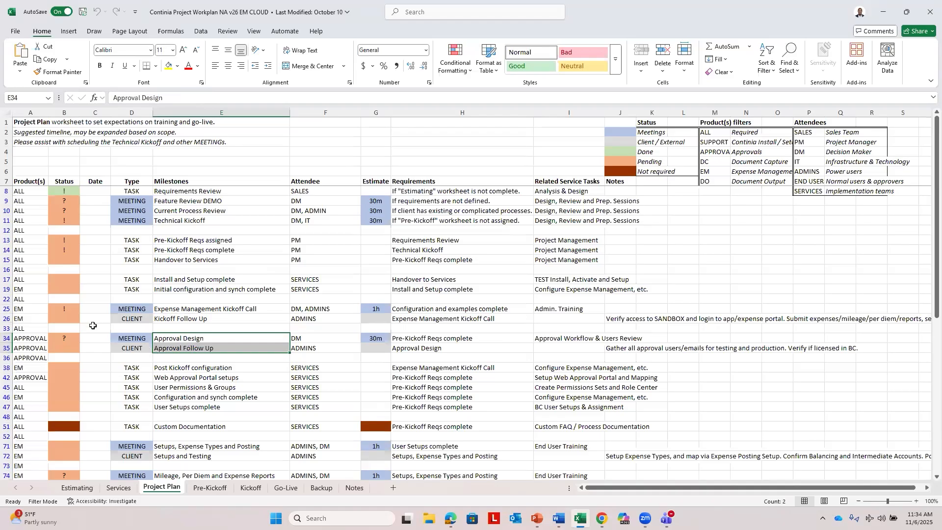
pyautogui.moveTo(131, 367); pyautogui.dragTo(147, 407)
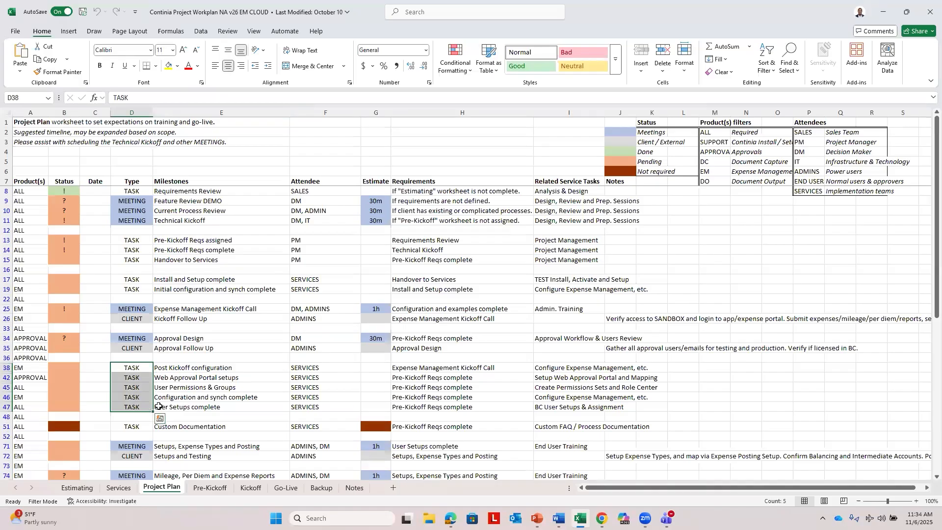
pyautogui.click(160, 407)
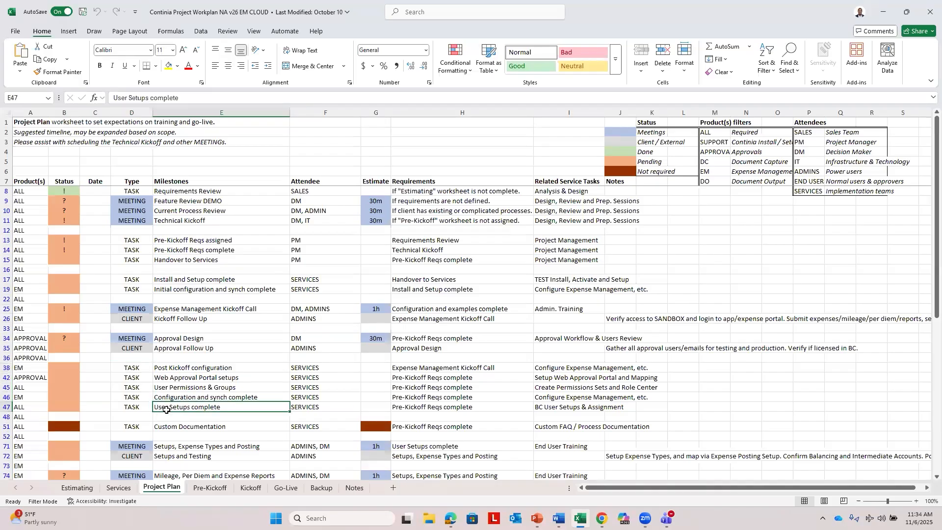
# Review the Project Plan's services tasks for configuration and synch, user permissions and groups, and Web Approval Portal setups
pyautogui.click(170, 398)
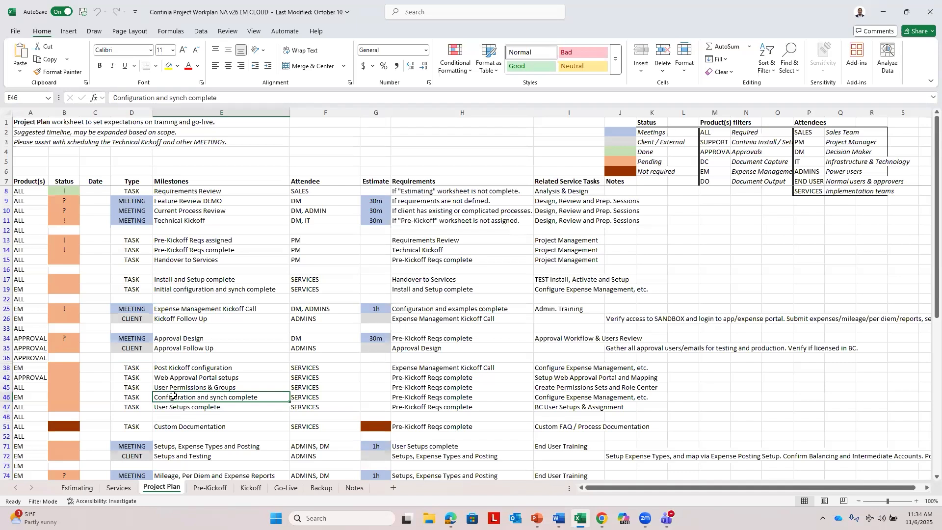
pyautogui.click(172, 387)
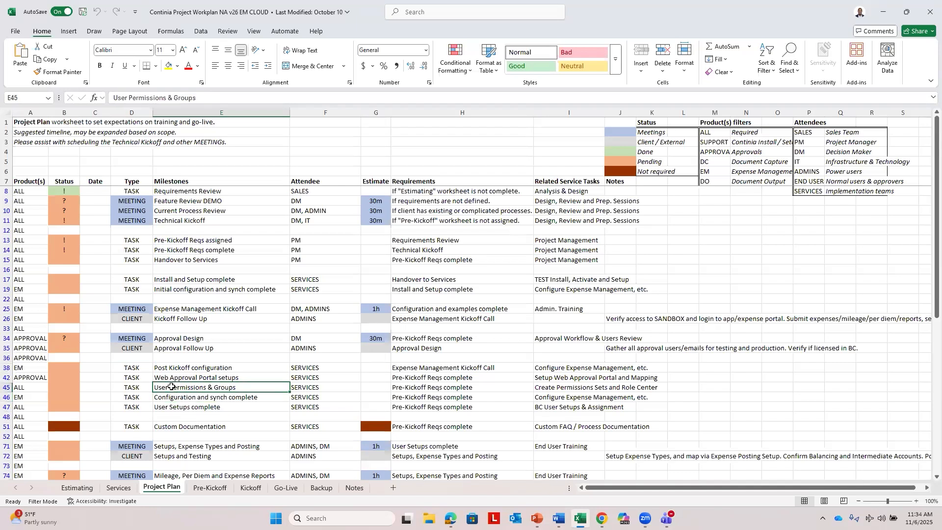
pyautogui.click(168, 376)
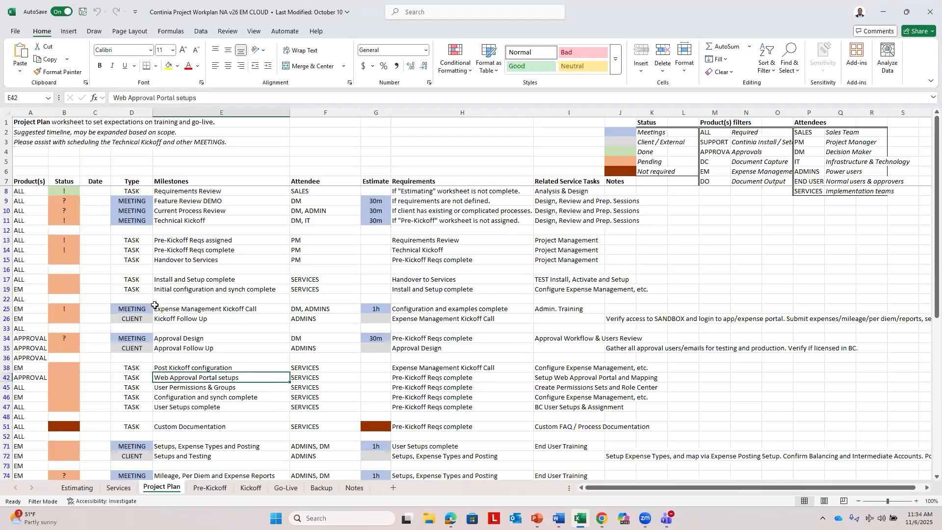
# Review the Project Plan's training meetings from Setups, Expense Types and Posting through Expense User Training and Approval User Training
pyautogui.scroll(-6, 125, 245)
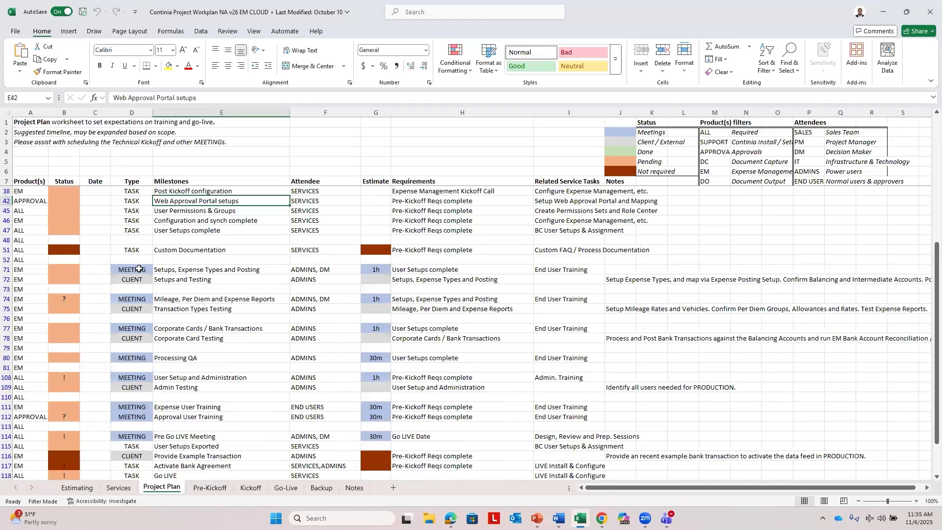
pyautogui.moveTo(139, 269); pyautogui.dragTo(140, 276)
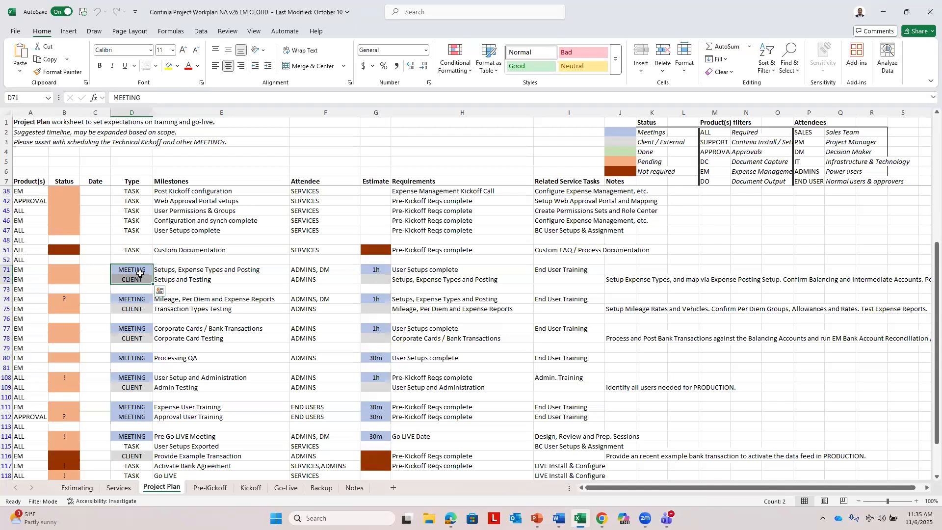
pyautogui.click(177, 269)
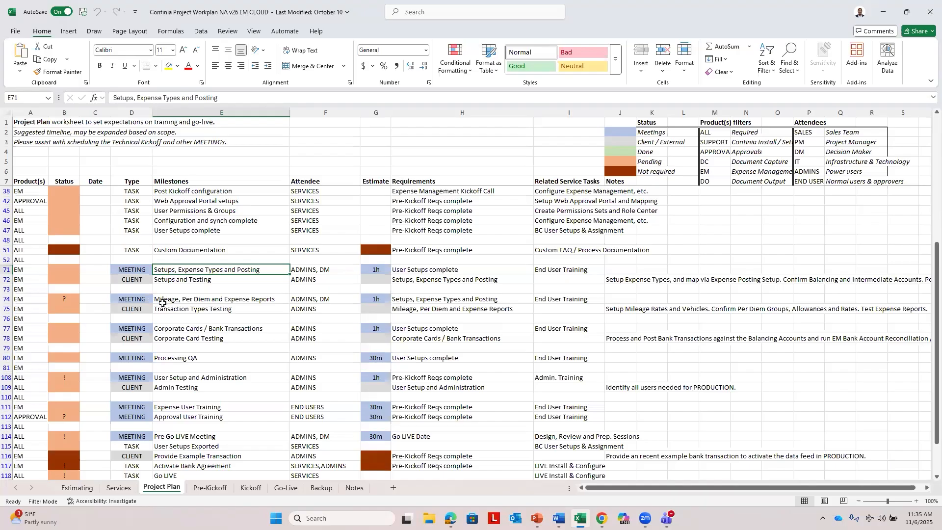
pyautogui.click(165, 300)
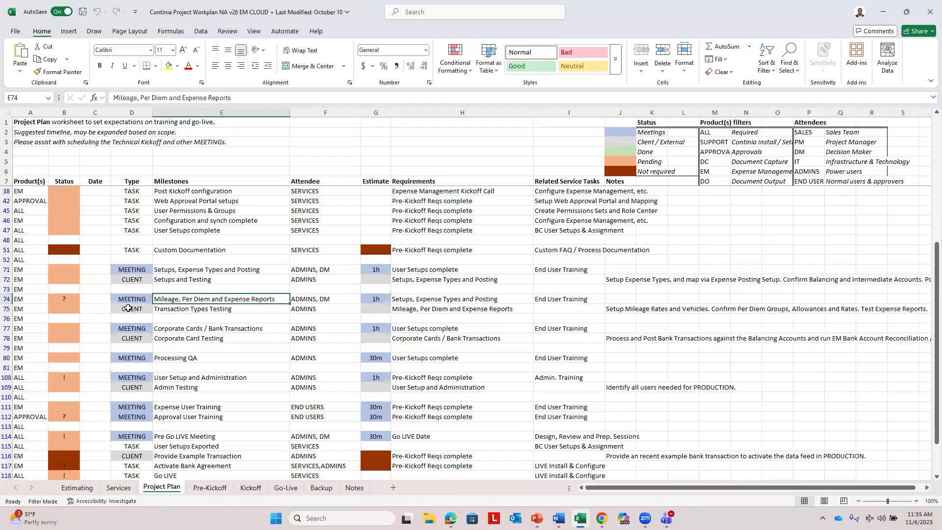
pyautogui.click(145, 328)
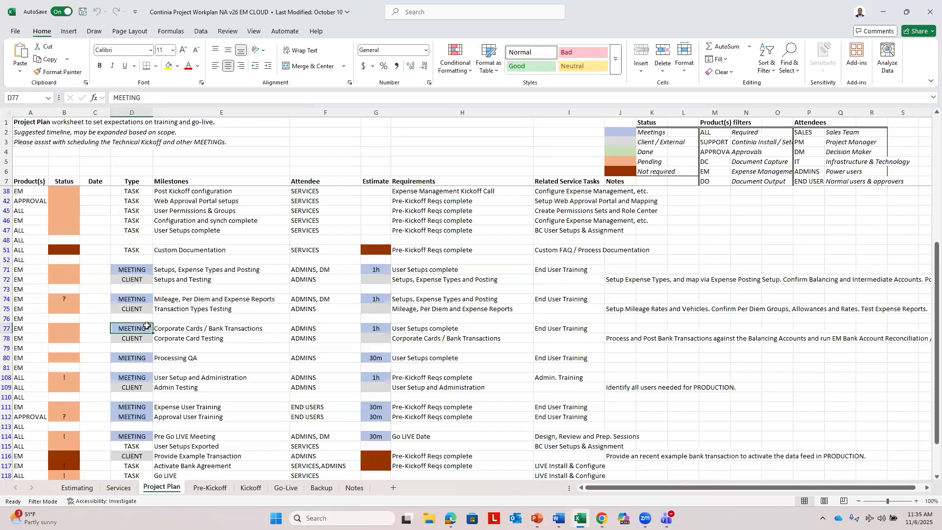
pyautogui.click(161, 358)
pyautogui.click(170, 379)
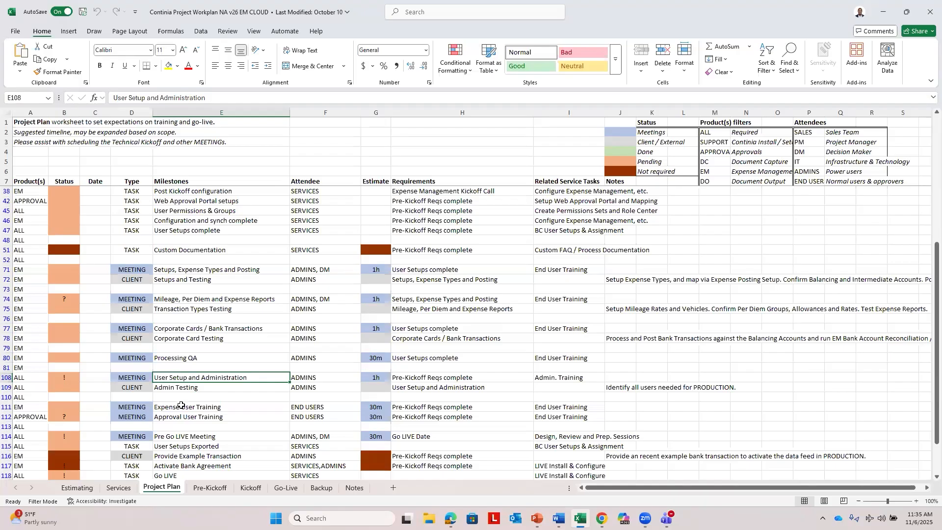
pyautogui.moveTo(181, 409); pyautogui.dragTo(185, 415)
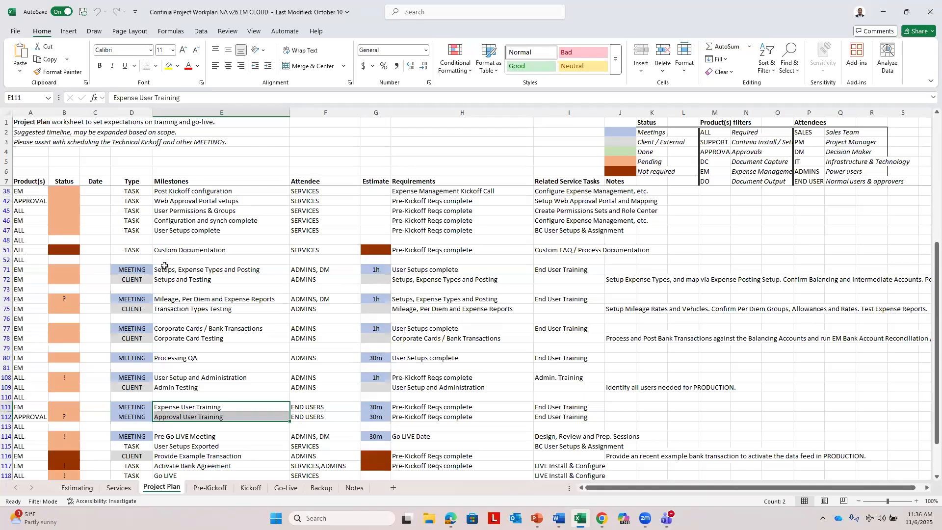
# Examine the client testing follow-ups Setups and Testing and Transaction Types Testing within the training milestones
pyautogui.click(158, 269)
pyautogui.moveTo(144, 278); pyautogui.dragTo(215, 280)
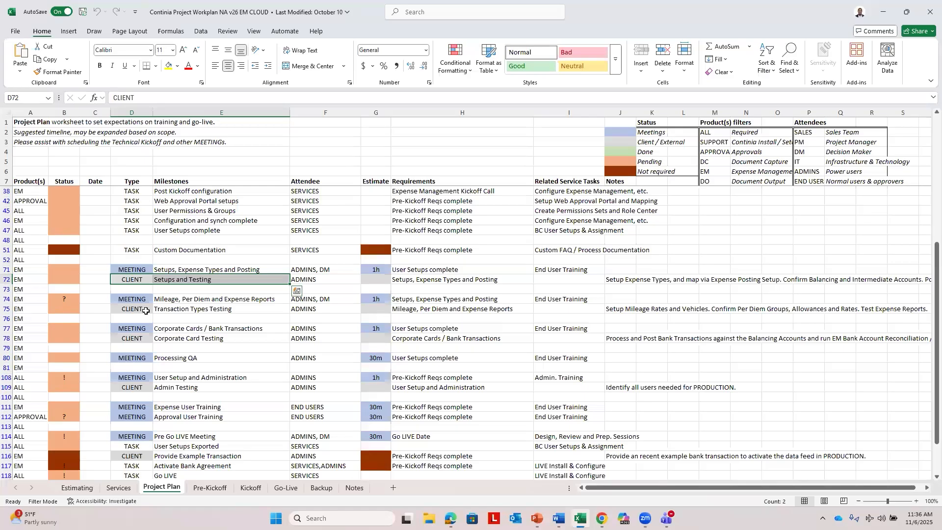
pyautogui.moveTo(146, 310); pyautogui.dragTo(180, 308)
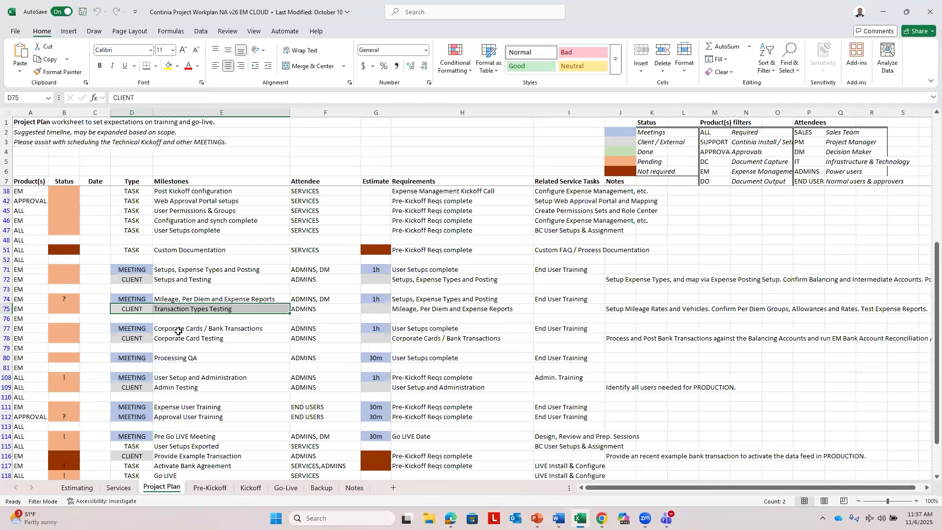
# Review the go-live milestones through Post Go-Live Support and look over the whole Project Plan timeline again
pyautogui.scroll(-3, 179, 333)
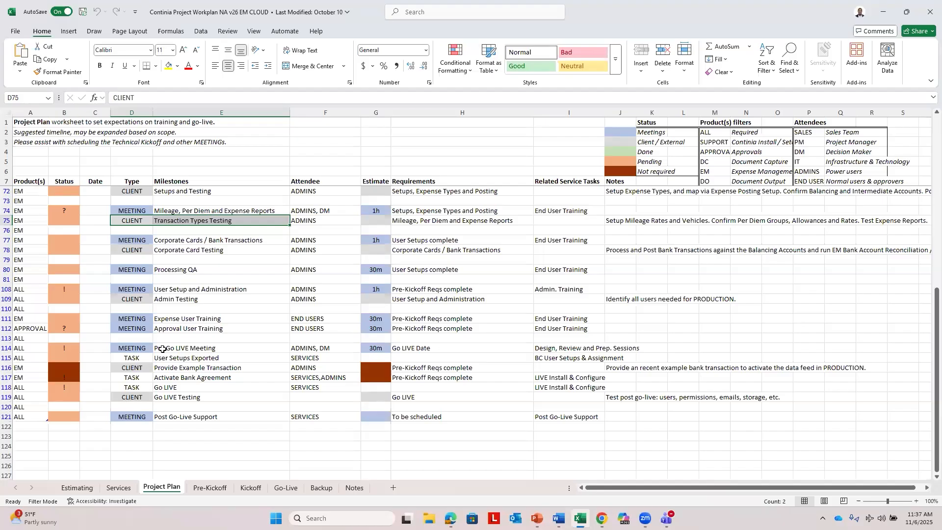
pyautogui.click(164, 416)
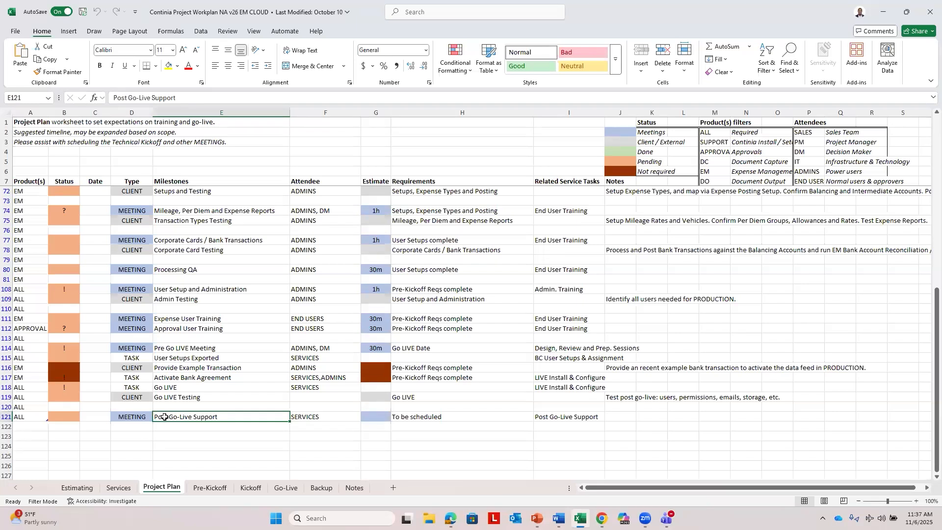
pyautogui.scroll(9, 115, 367)
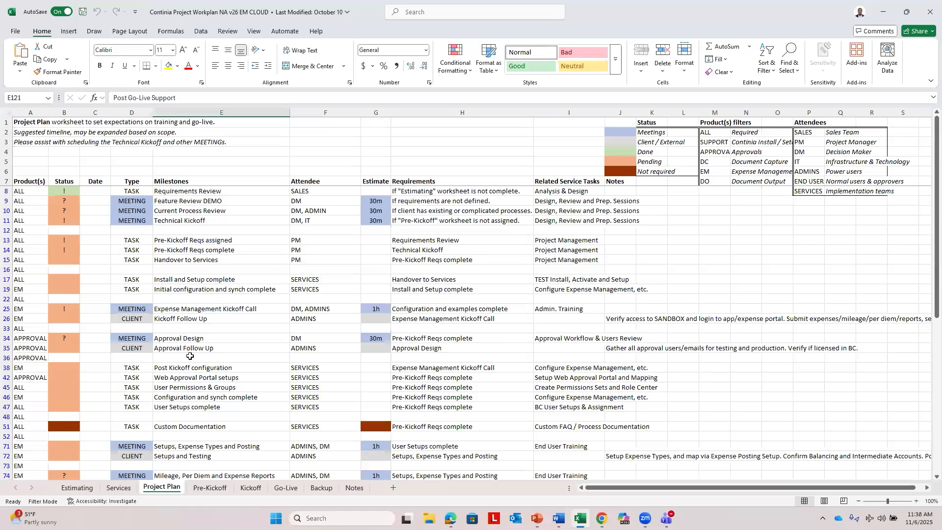
pyautogui.scroll(-3, 190, 356)
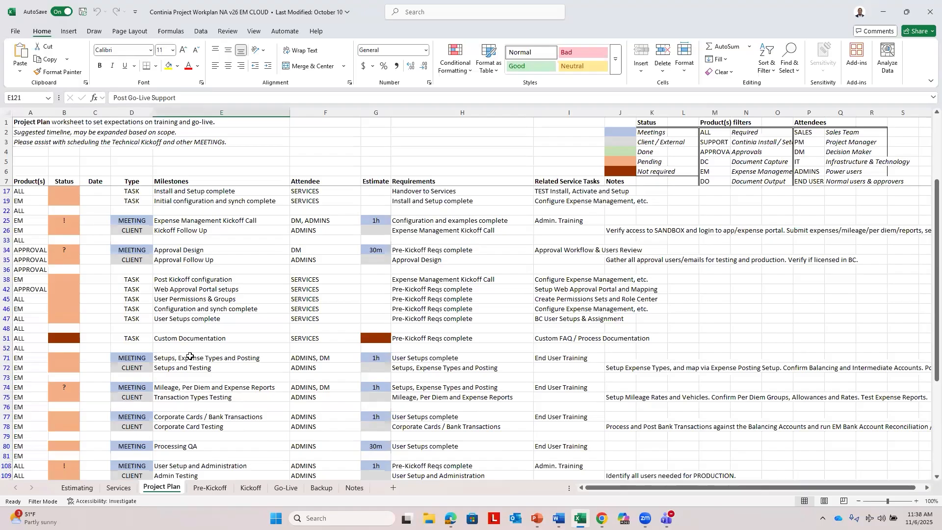
pyautogui.scroll(-3, 186, 369)
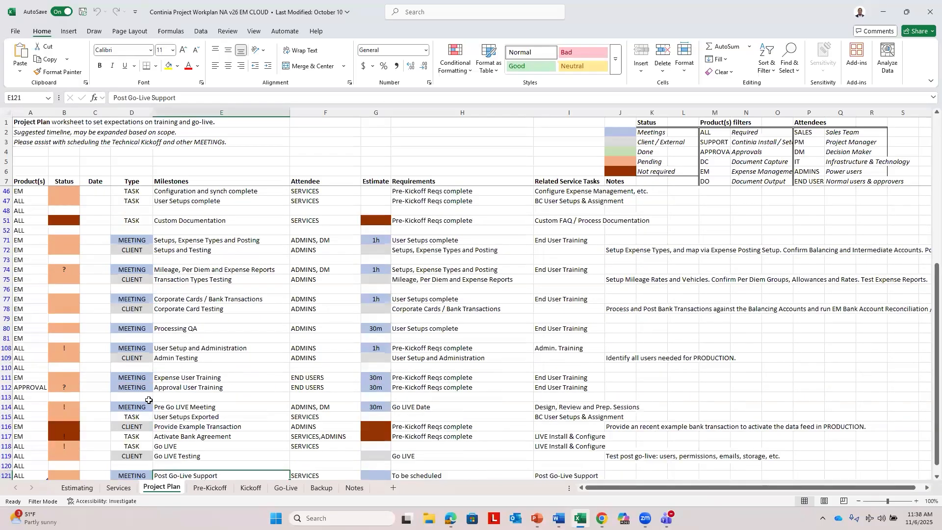
pyautogui.scroll(5, 144, 393)
pyautogui.scroll(1, 144, 393)
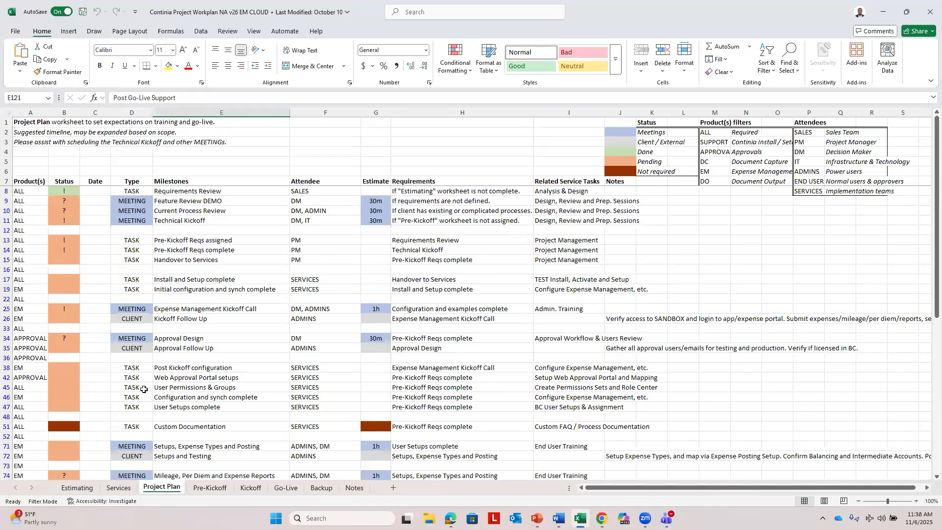
pyautogui.scroll(-5, 144, 389)
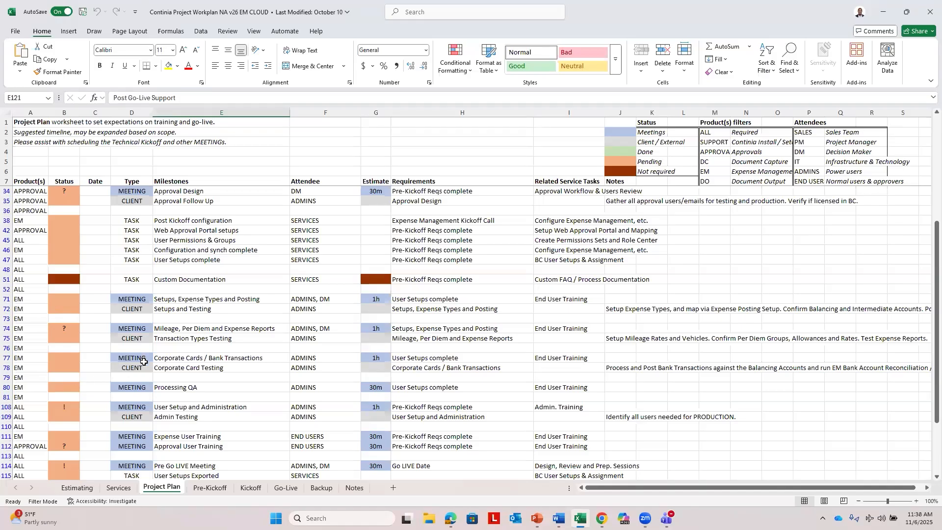
pyautogui.scroll(5, 155, 358)
# Open the Pre-Kickoff worksheet and review its functional requirements on project contacts and on banks and corporate credit card accounts
pyautogui.hotkey('ctrl', 'pagedown')
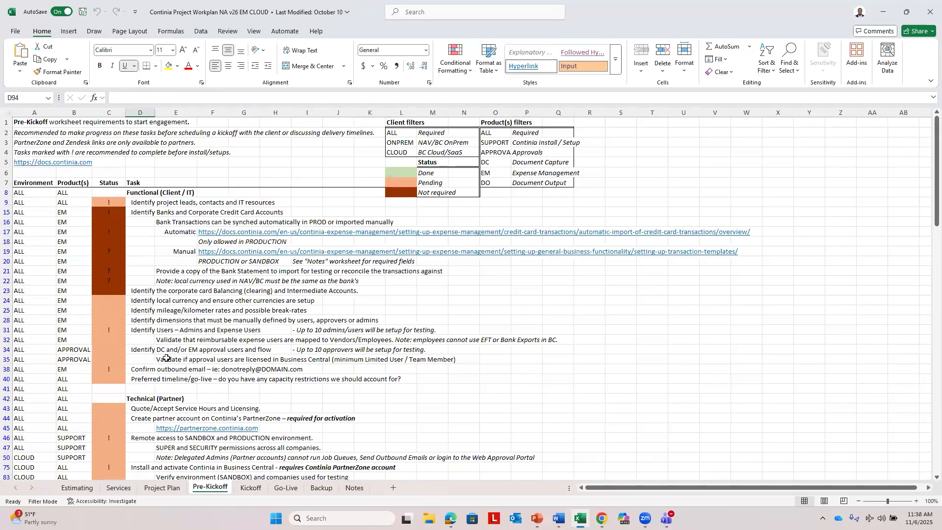
pyautogui.hotkey('ctrl', 'pageup')
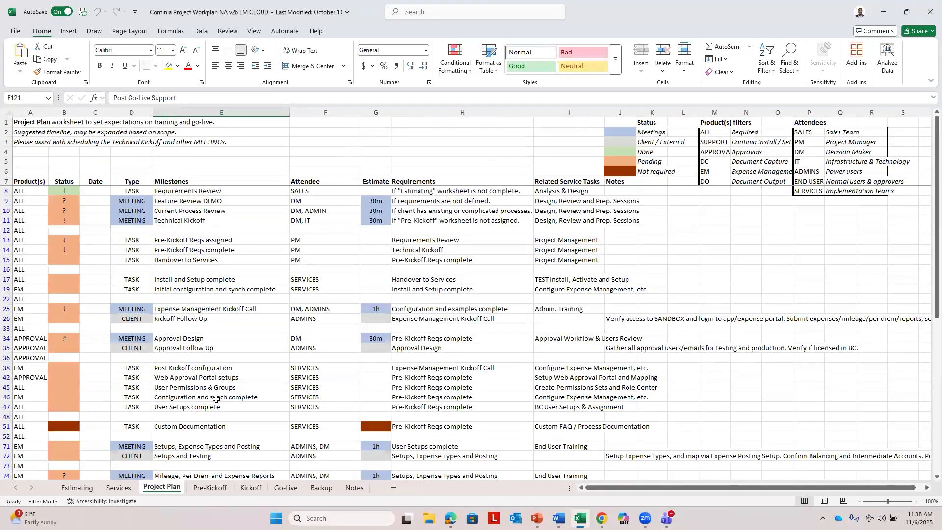
pyautogui.click(209, 489)
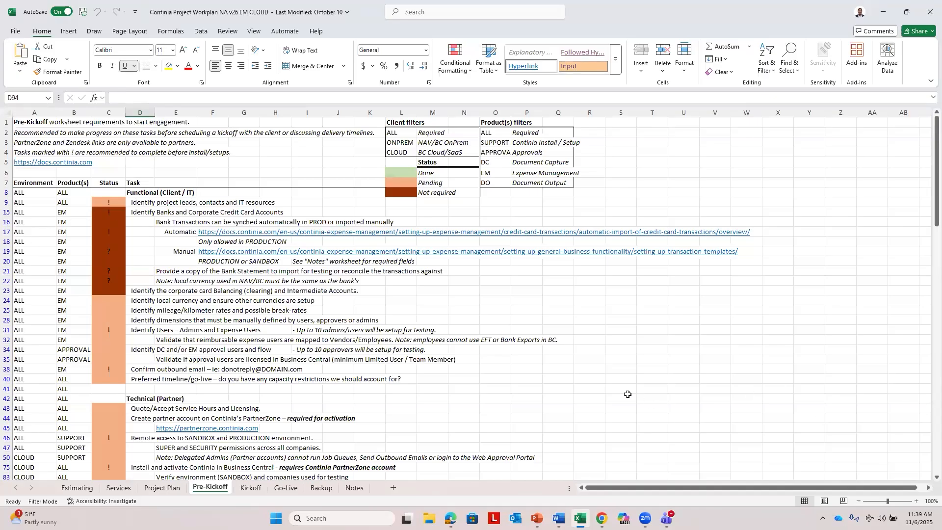
pyautogui.moveTo(187, 207); pyautogui.dragTo(265, 202)
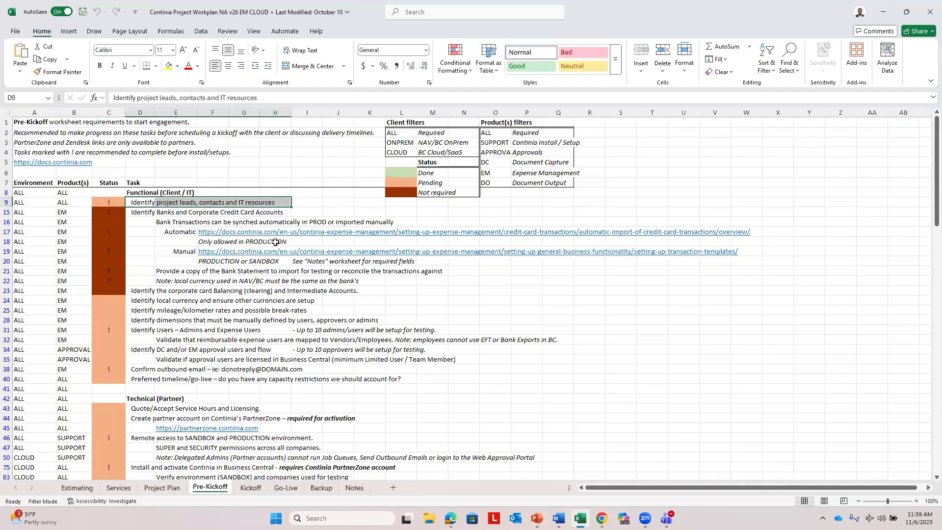
pyautogui.moveTo(143, 216); pyautogui.dragTo(300, 211)
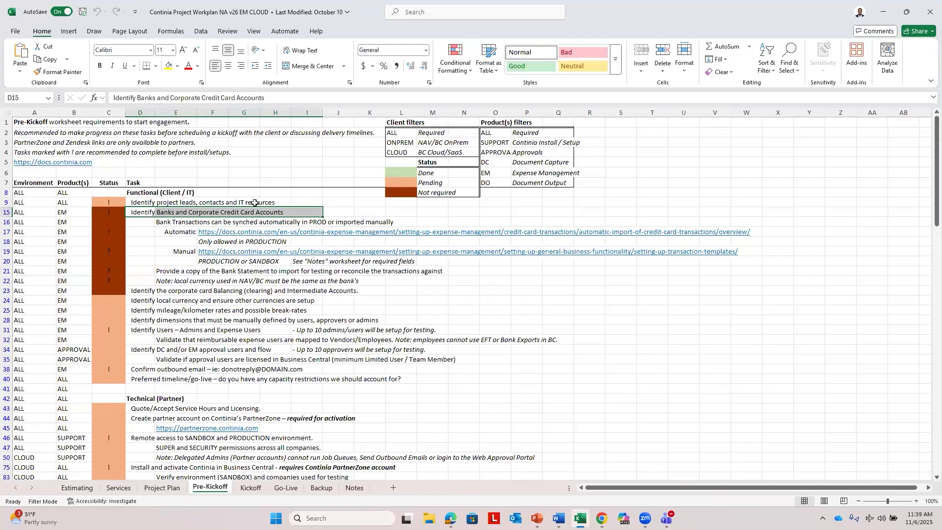
# Examine the Automatic and Manual bank transaction options in the Pre-Kickoff requirements, including where automatic import is allowed
pyautogui.click(164, 231)
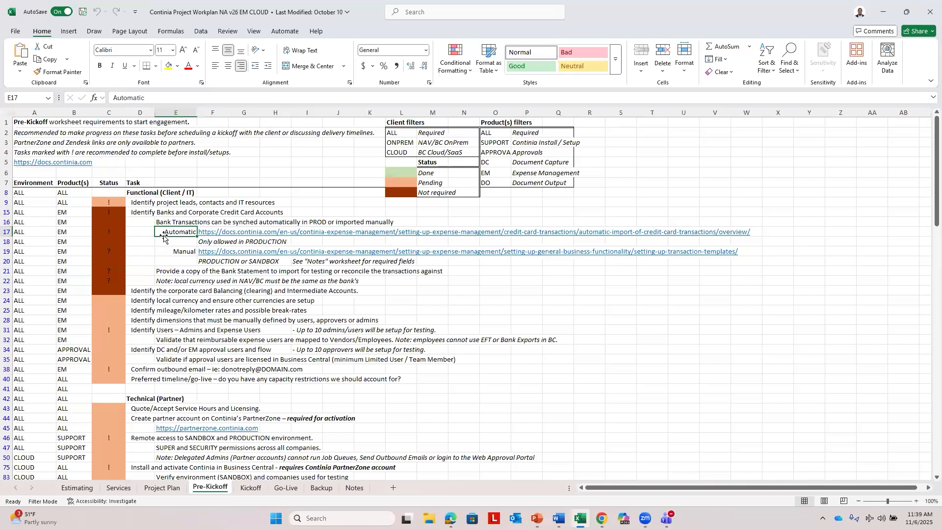
pyautogui.click(168, 250)
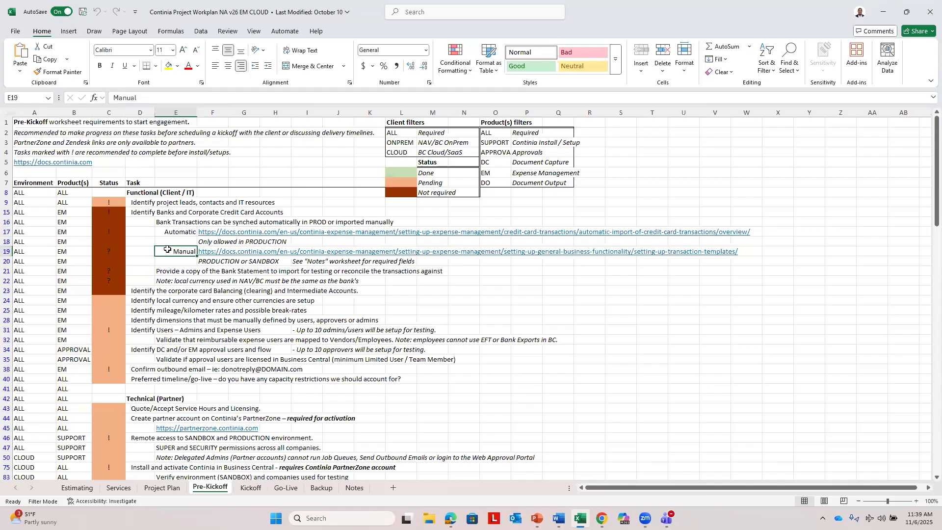
pyautogui.click(177, 231)
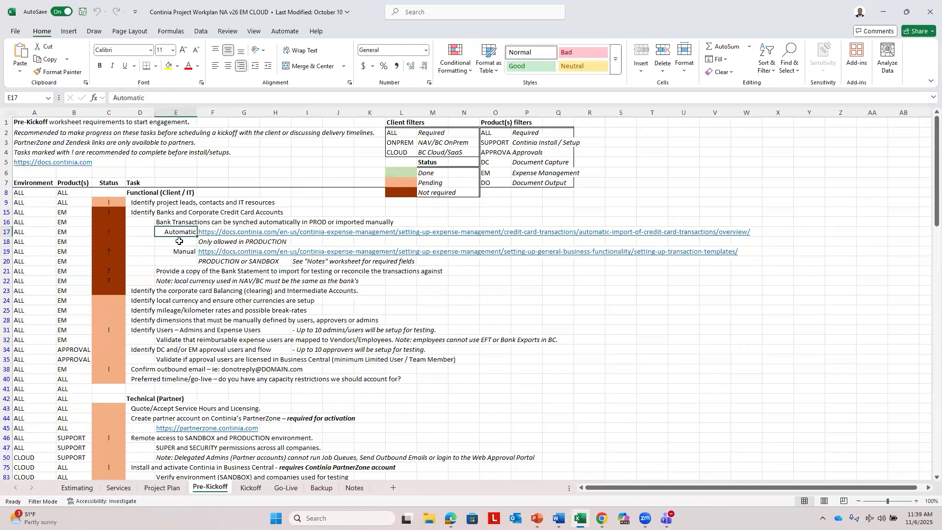
pyautogui.click(212, 241)
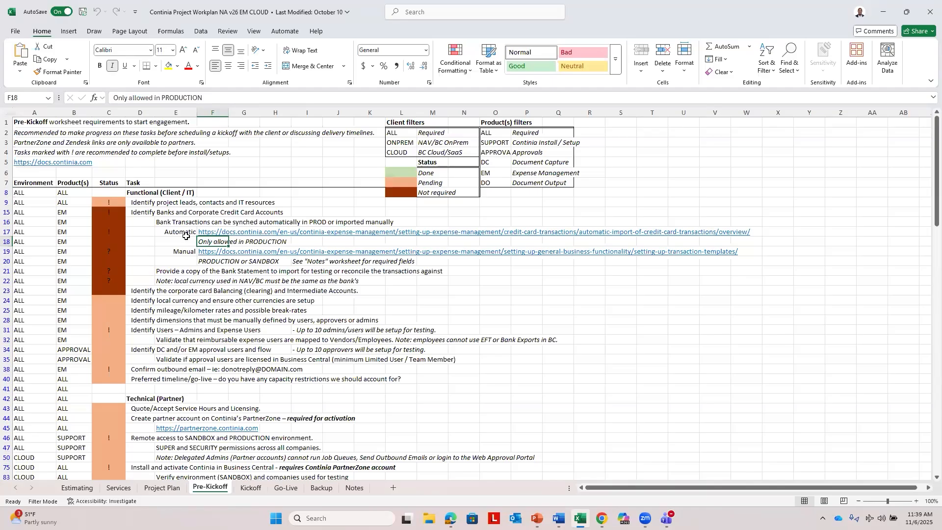
pyautogui.click(175, 251)
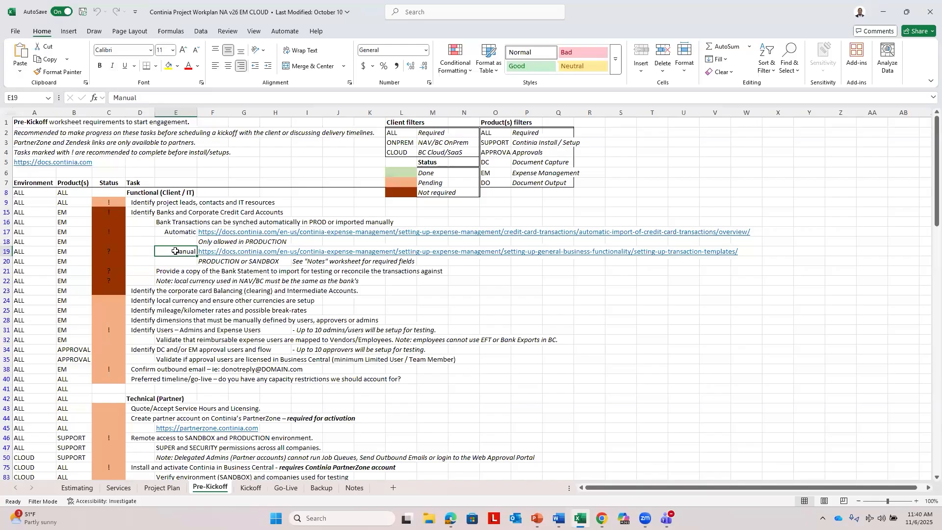
# Compare automatic synching of bank transactions with manual import once more, starting from the general bank transactions requirement
pyautogui.click(166, 223)
pyautogui.click(171, 233)
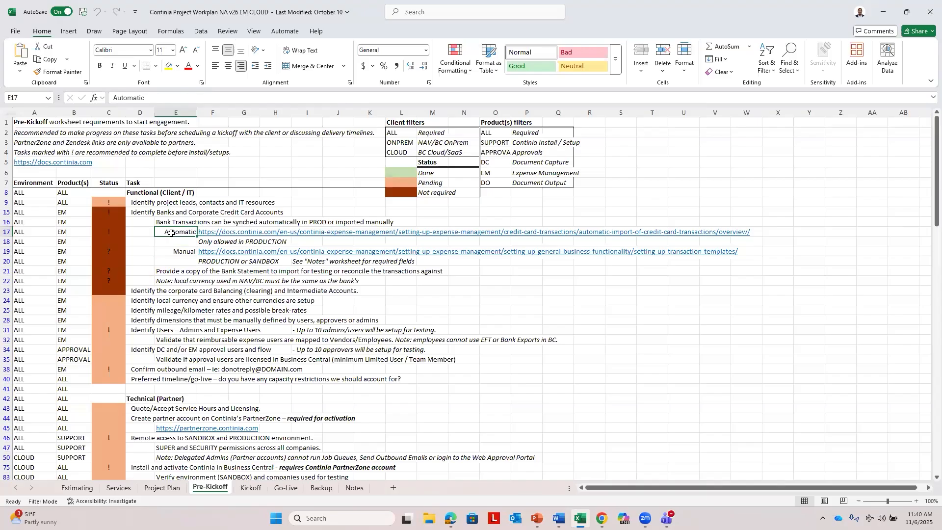
pyautogui.click(169, 232)
pyautogui.click(179, 249)
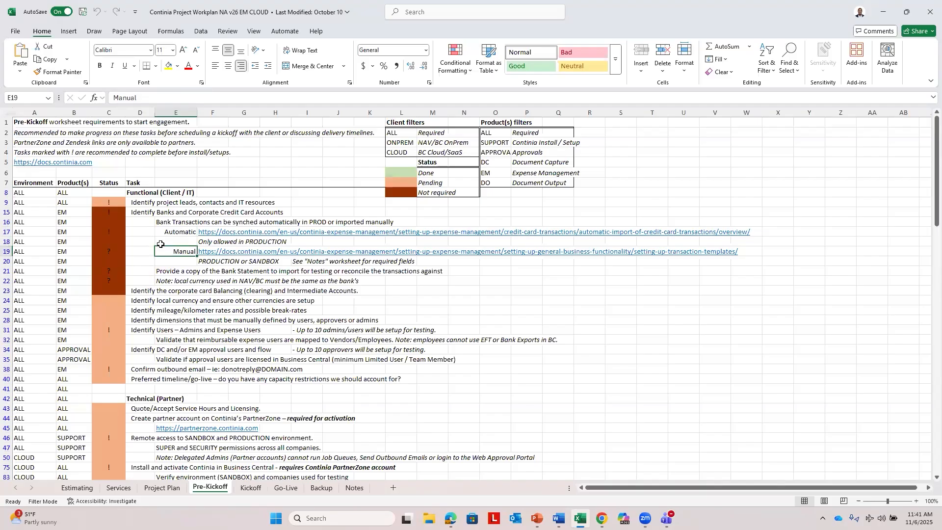
pyautogui.click(166, 233)
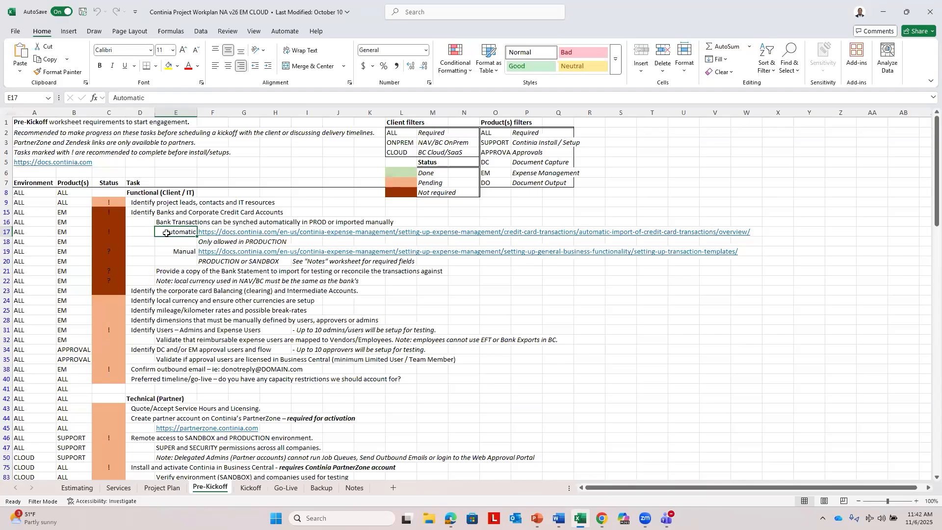
pyautogui.click(276, 222)
pyautogui.click(180, 233)
# Review the requirement to provide a bank statement copy for testing or reconciliation, relating it to the Automatic and Manual options
pyautogui.click(161, 269)
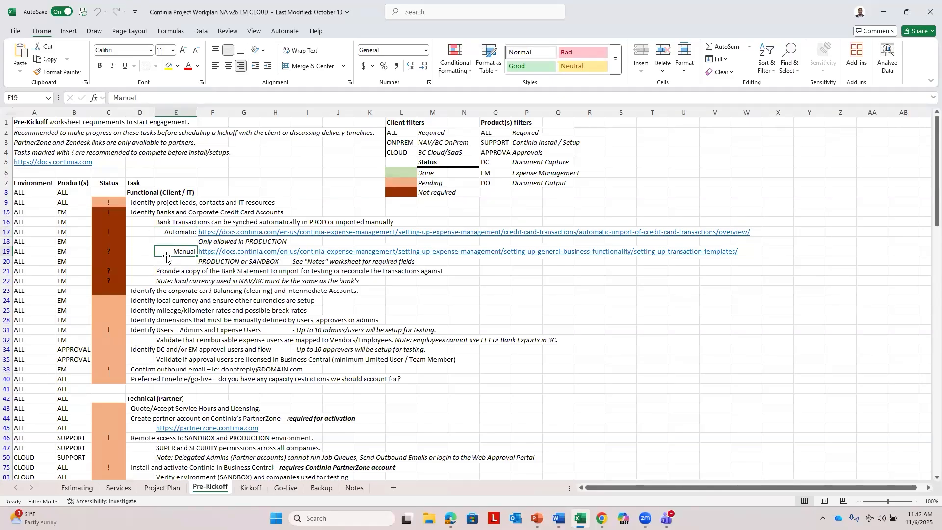
pyautogui.moveTo(367, 271); pyautogui.dragTo(444, 271)
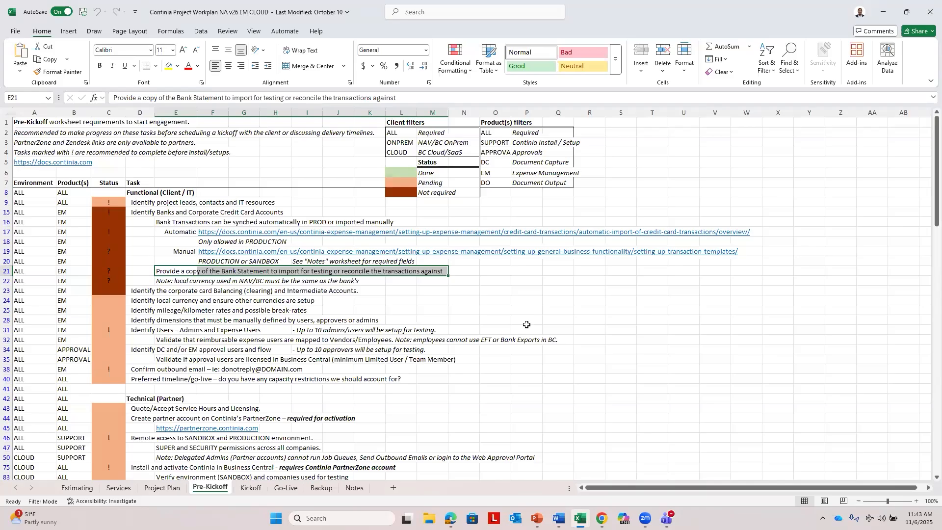
pyautogui.click(180, 234)
pyautogui.keyDown('shift'); pyautogui.click(179, 250); pyautogui.keyUp('shift')
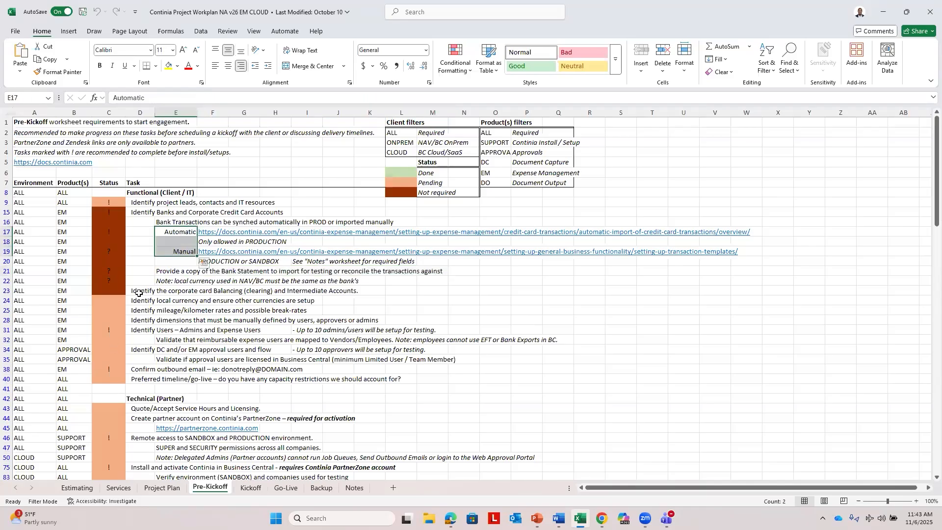
# Review the bank statement copy requirement and the note on matching the NAV/BC local currency to the bank's
pyautogui.moveTo(148, 273); pyautogui.dragTo(428, 270)
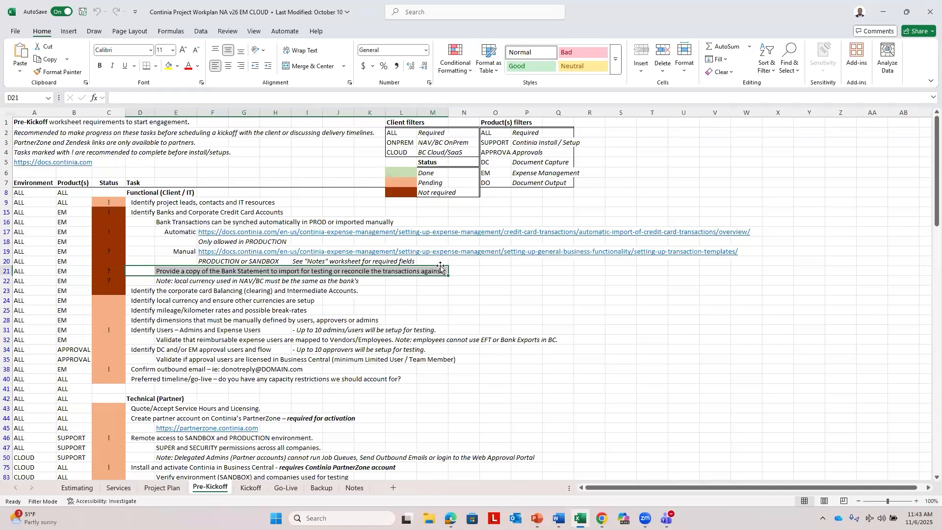
pyautogui.click(154, 281)
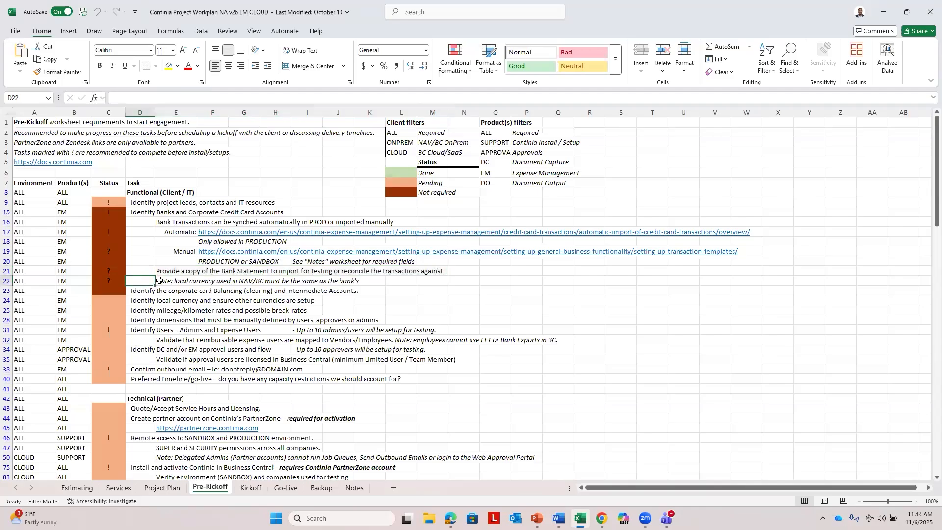
pyautogui.moveTo(162, 281); pyautogui.dragTo(358, 280)
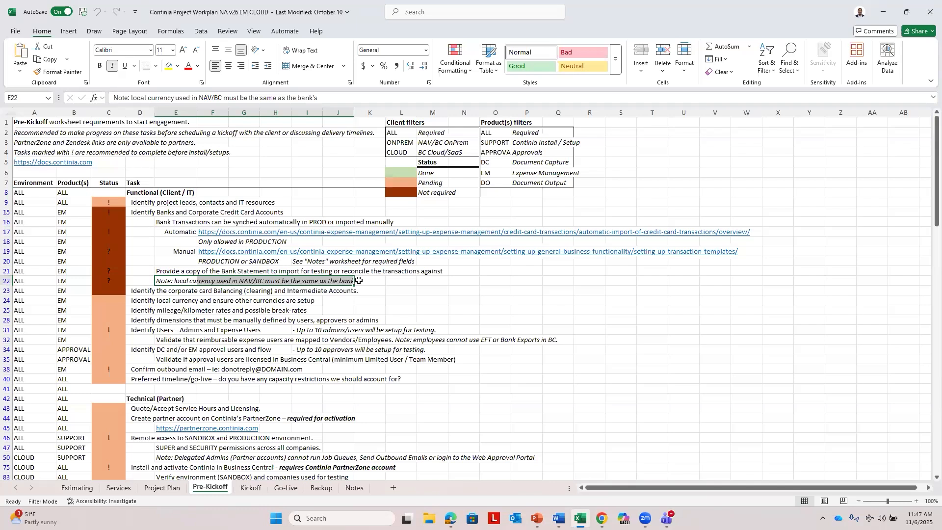
# Review the functional requirements from corporate card balancing accounts, currencies and mileage rates through dimensions, expense users and approval users
pyautogui.moveTo(143, 290); pyautogui.dragTo(305, 308)
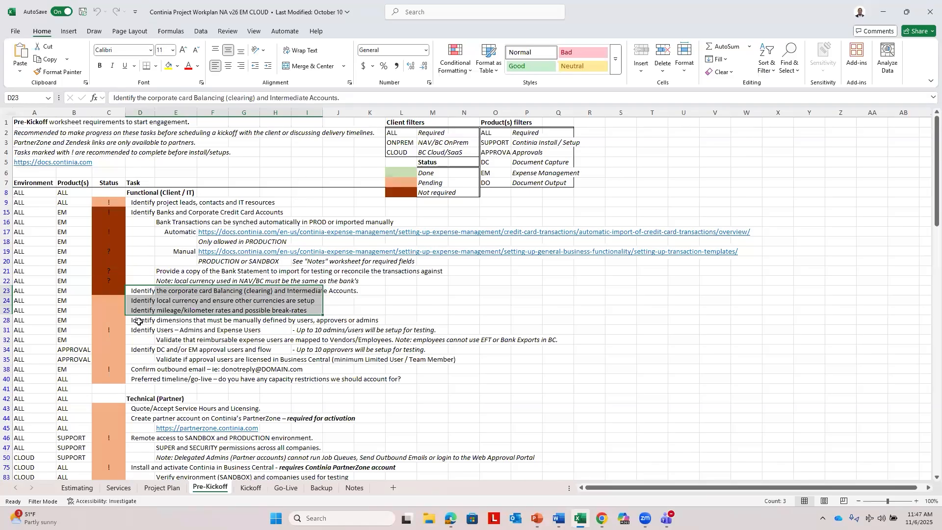
pyautogui.moveTo(139, 322); pyautogui.dragTo(385, 324)
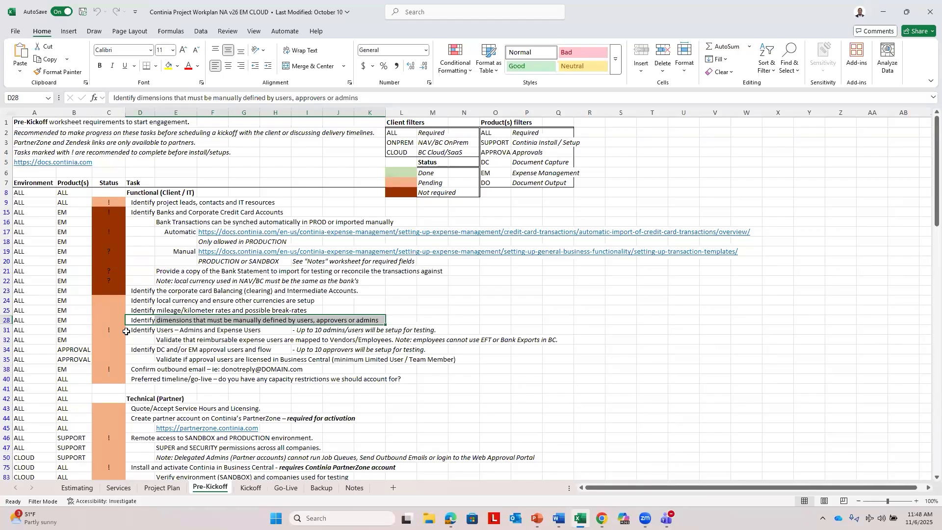
pyautogui.moveTo(189, 333); pyautogui.dragTo(450, 359)
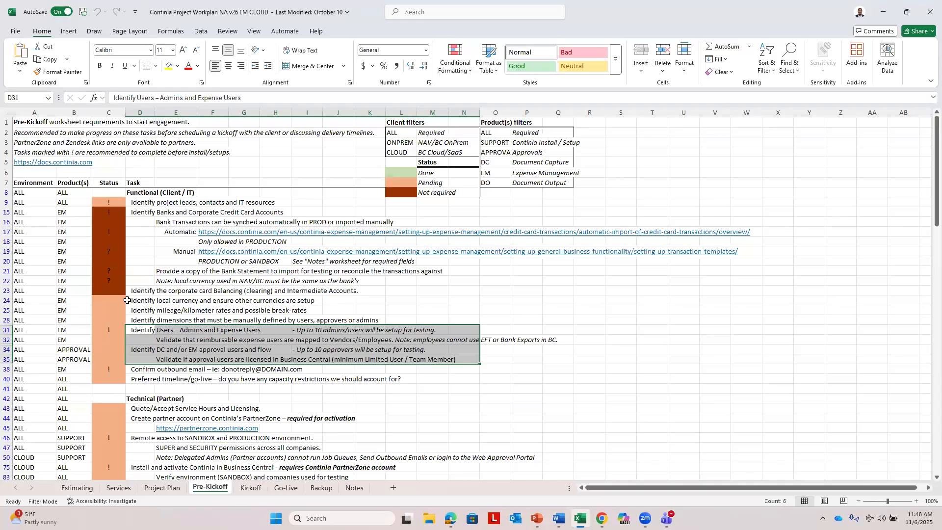
# Examine the outbound email requirement together with the Web Approval Portal configuration in Azure/Entra AD
pyautogui.click(146, 370)
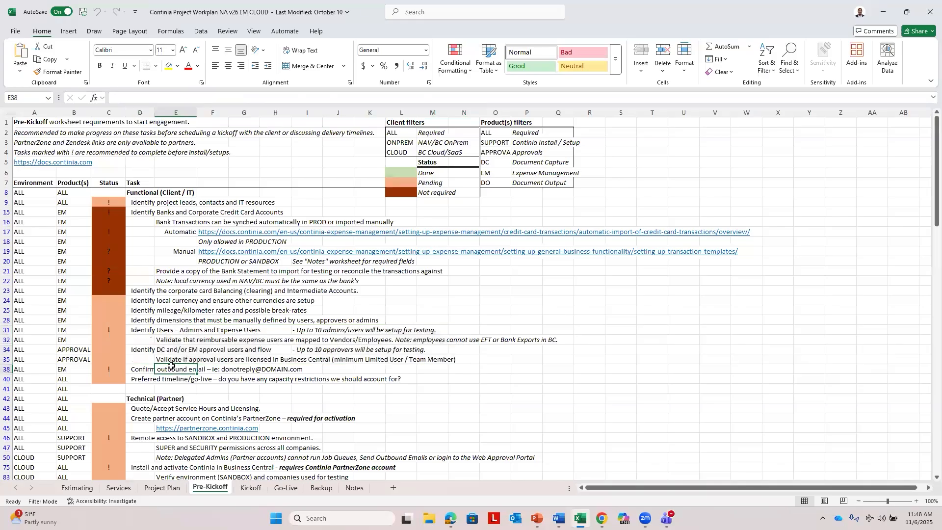
pyautogui.moveTo(145, 371); pyautogui.dragTo(302, 372)
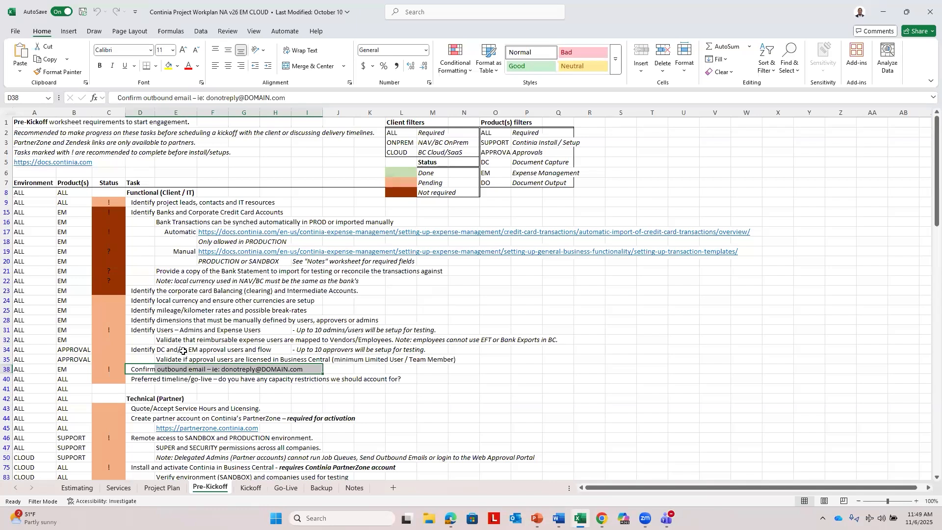
pyautogui.scroll(-11, 184, 343)
pyautogui.moveTo(149, 340); pyautogui.dragTo(255, 340)
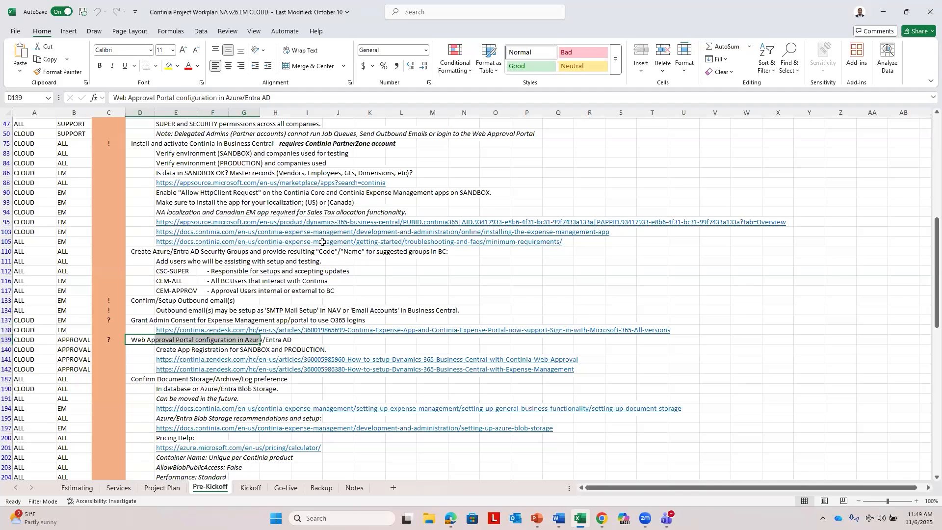
# Review the preferred go-live timeline and the first Technical (Partner) tasks on service hours, licensing and the PartnerZone account
pyautogui.scroll(6, 162, 255)
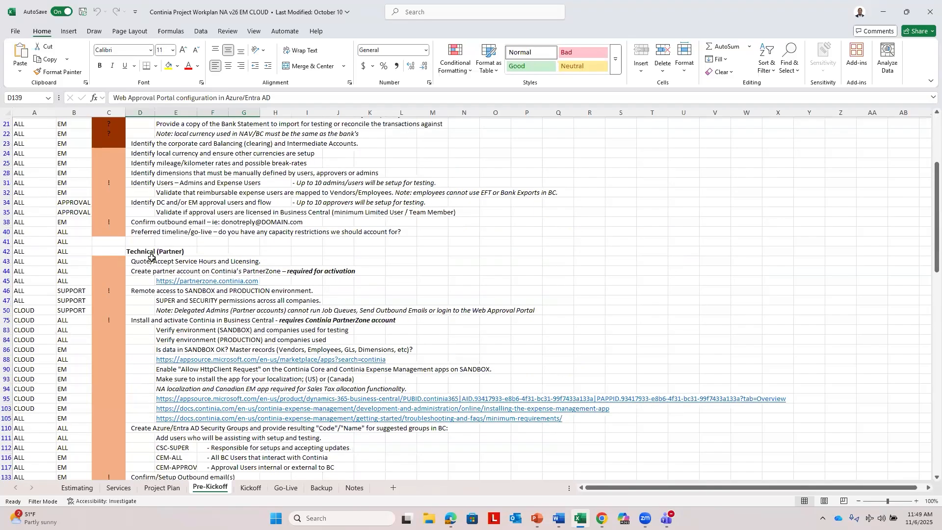
pyautogui.scroll(-1, 152, 256)
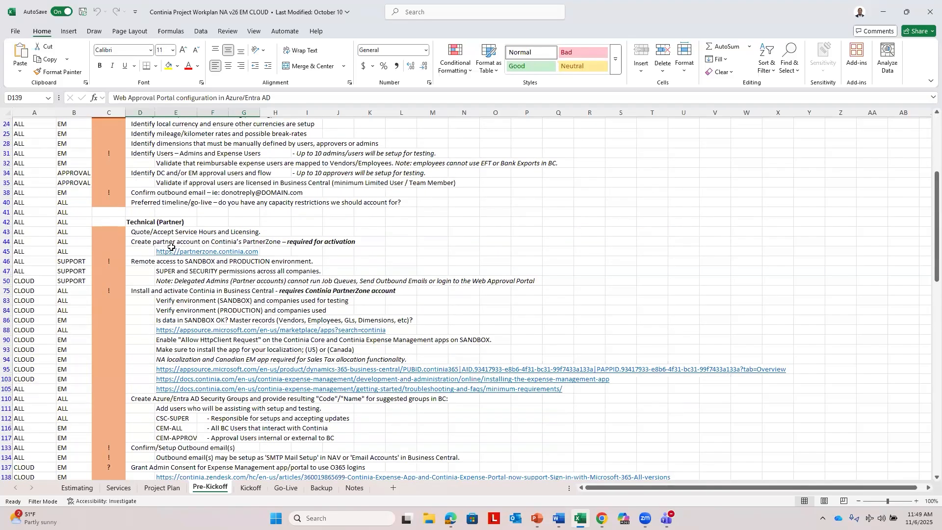
pyautogui.click(122, 203)
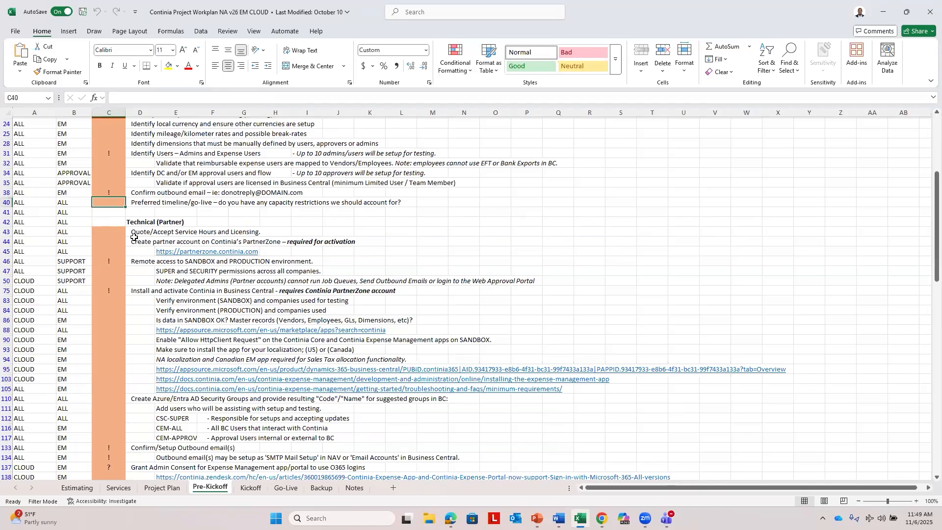
pyautogui.click(120, 232)
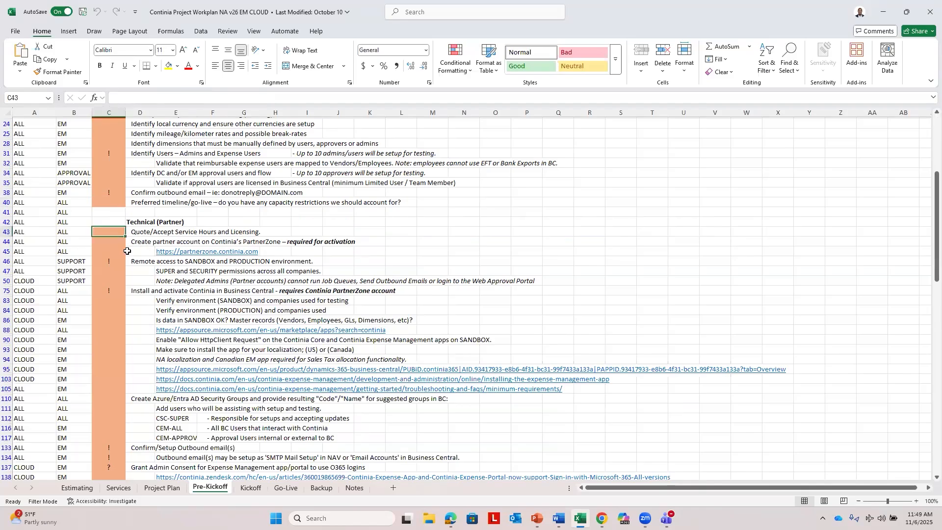
pyautogui.click(120, 239)
pyautogui.keyDown('shift'); pyautogui.click(140, 249); pyautogui.keyUp('shift')
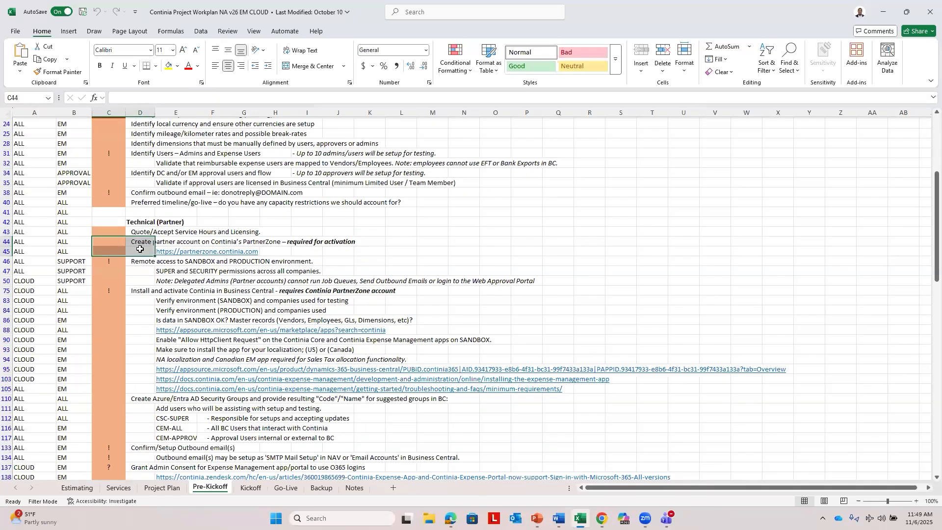
# Review the requirement for remote access to SANDBOX and PRODUCTION, including the SUPER and SECURITY permissions
pyautogui.moveTo(140, 262); pyautogui.dragTo(140, 287)
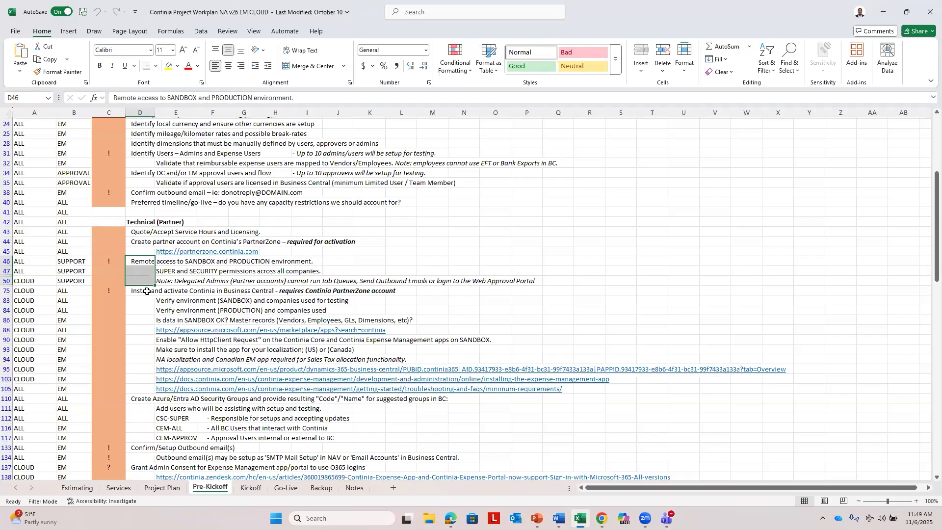
pyautogui.moveTo(193, 280); pyautogui.dragTo(576, 292)
pyautogui.click(595, 243)
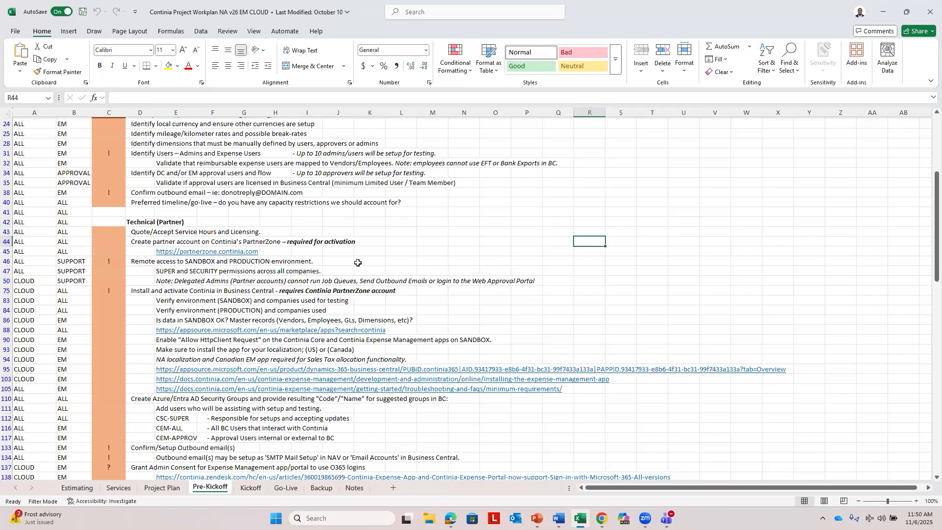
# Examine the Delegated Admins note on restrictions for Job Queues, outbound emails and Web Approval Portal login
pyautogui.click(313, 281)
pyautogui.click(330, 282)
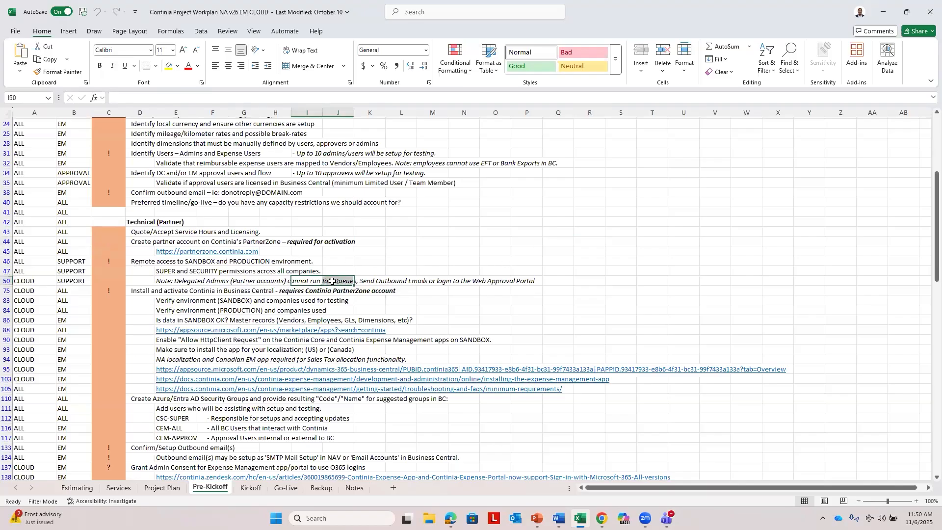
pyautogui.moveTo(381, 282); pyautogui.dragTo(399, 281)
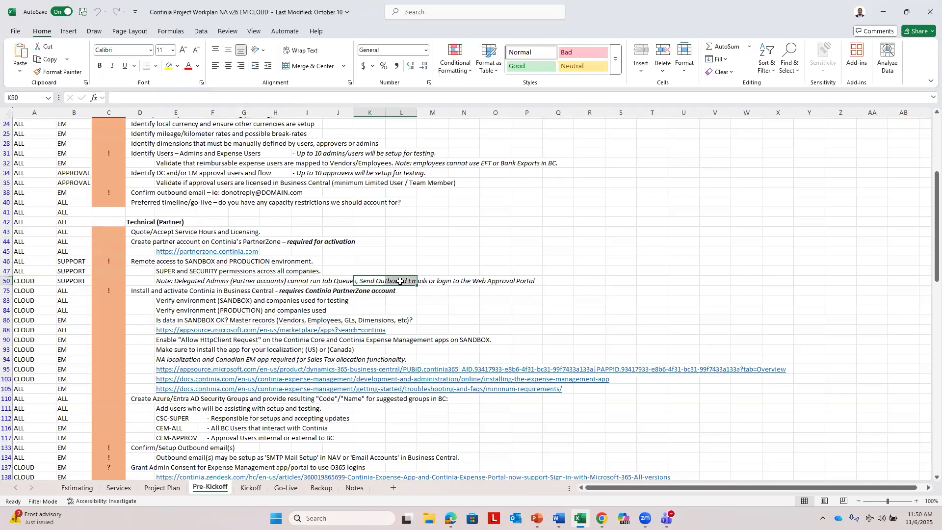
pyautogui.moveTo(470, 280); pyautogui.dragTo(535, 281)
pyautogui.click(539, 242)
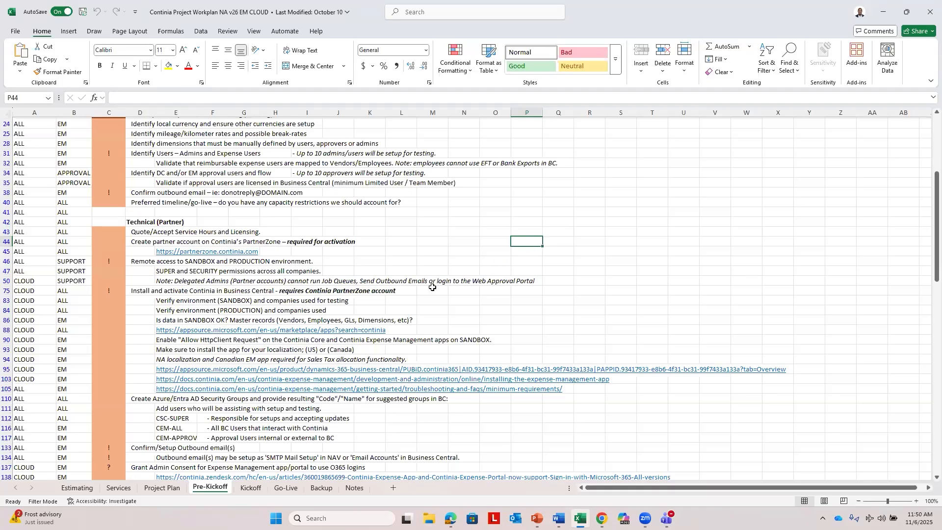
pyautogui.moveTo(337, 280); pyautogui.dragTo(527, 280)
pyautogui.click(439, 244)
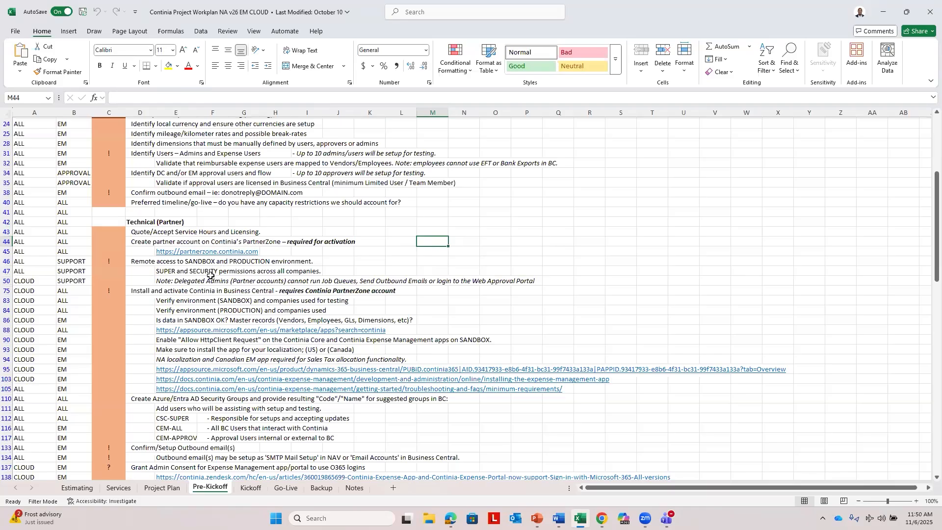
# Review the Continia installation and activation tasks, from verifying environments and companies to allowing HttpClient requests and choosing the localization app
pyautogui.moveTo(129, 288); pyautogui.dragTo(143, 316)
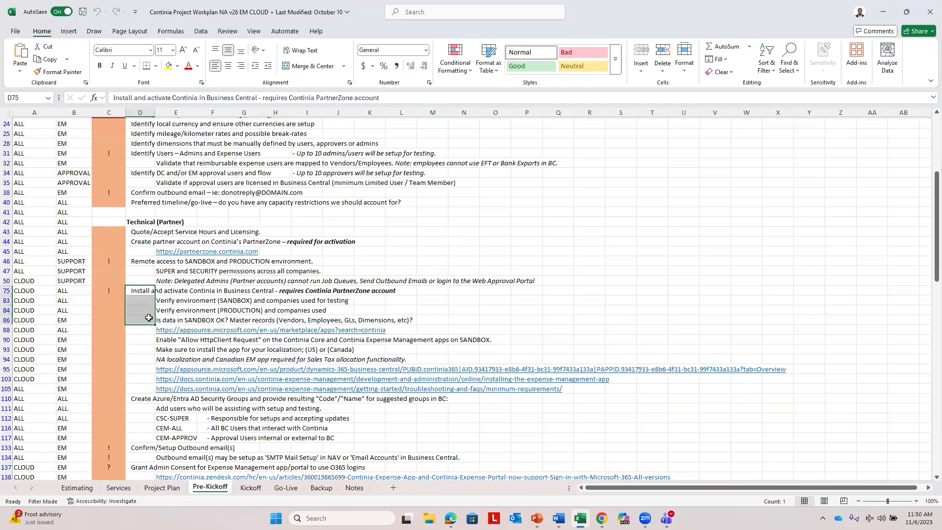
pyautogui.moveTo(147, 303); pyautogui.dragTo(146, 319)
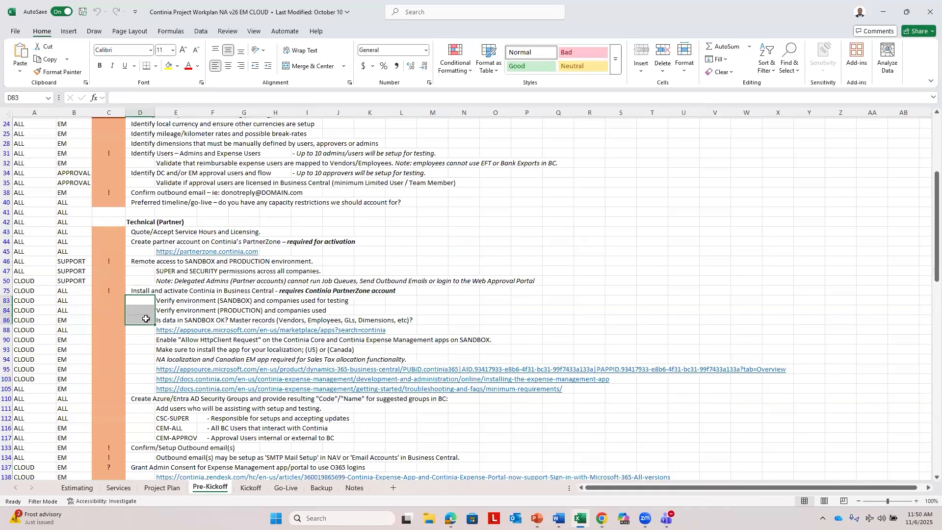
pyautogui.moveTo(145, 333); pyautogui.dragTo(145, 378)
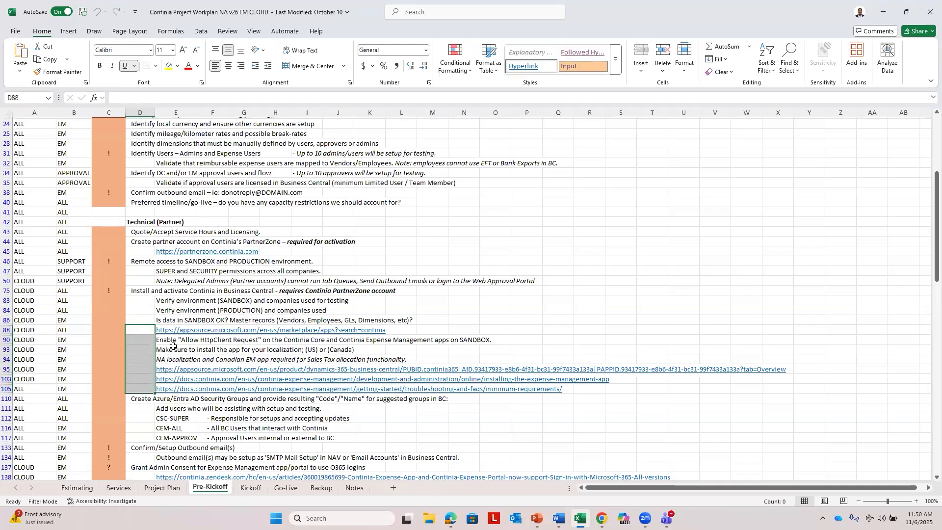
pyautogui.moveTo(166, 340); pyautogui.dragTo(305, 347)
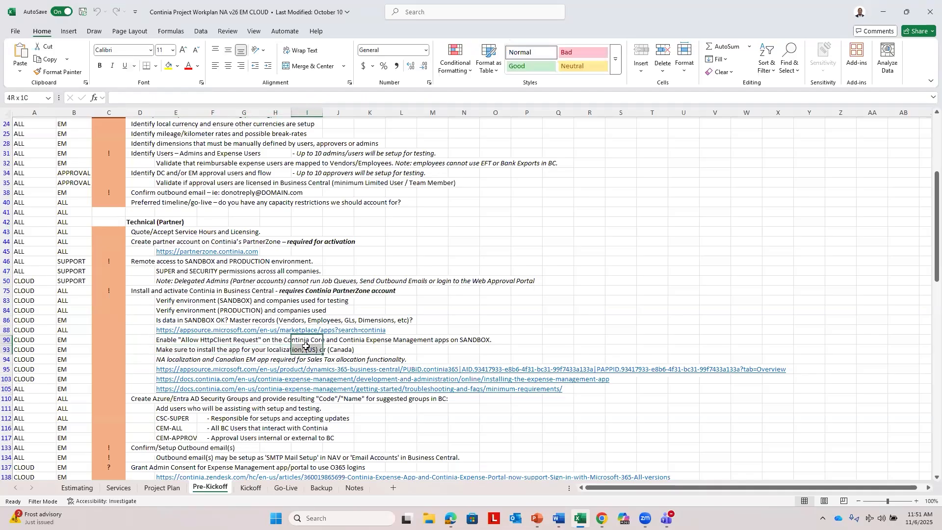
pyautogui.moveTo(163, 350); pyautogui.dragTo(343, 350)
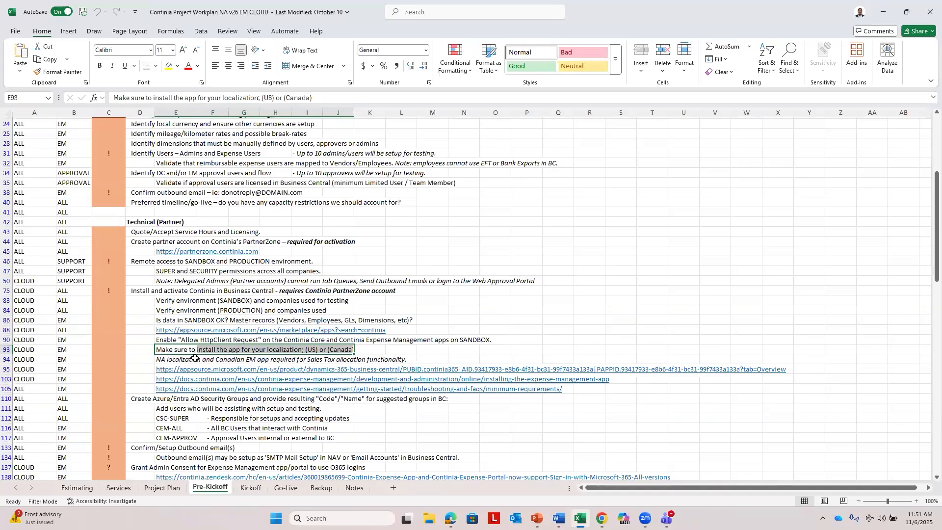
pyautogui.moveTo(178, 359); pyautogui.dragTo(405, 356)
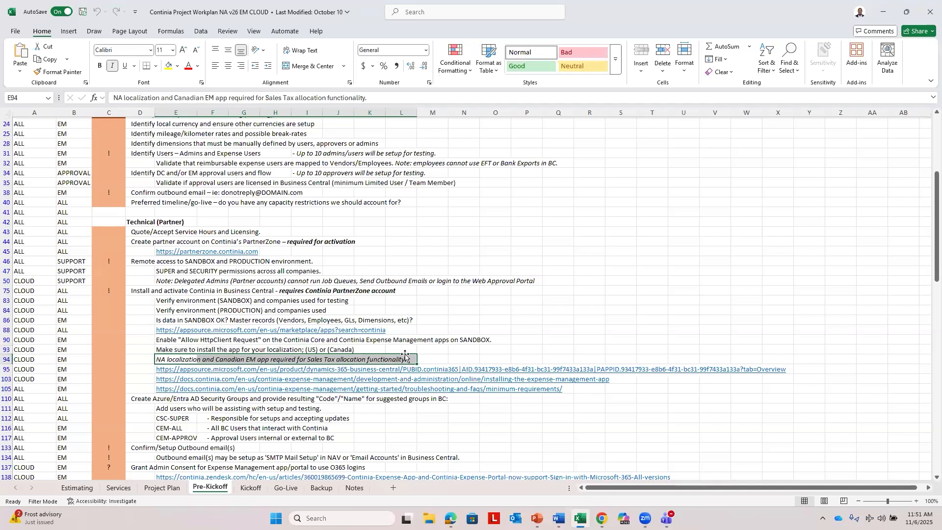
# Review the Azure/Entra AD Security Groups task and its suggested groups CSC-SUPER, CEM-ALL and CEM-APPROV
pyautogui.scroll(-3, 141, 353)
pyautogui.moveTo(139, 310); pyautogui.dragTo(145, 350)
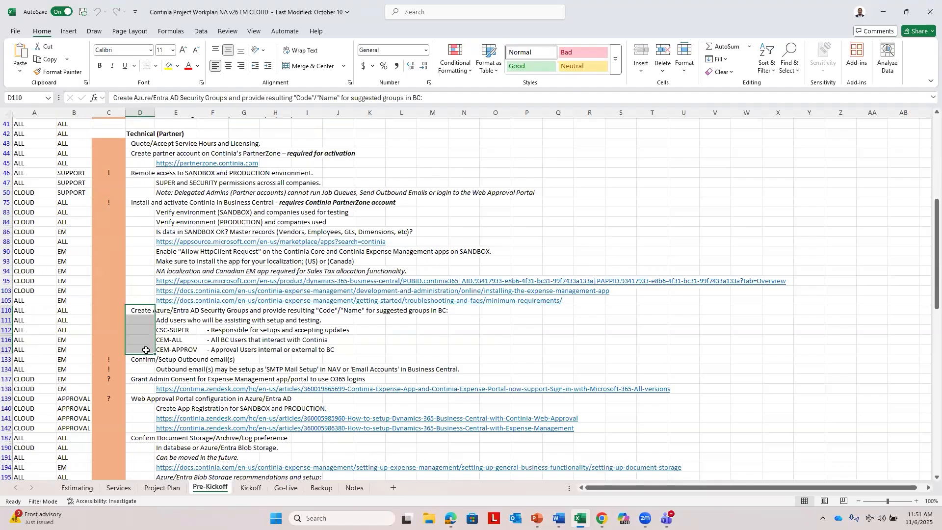
pyautogui.moveTo(162, 310); pyautogui.dragTo(245, 311)
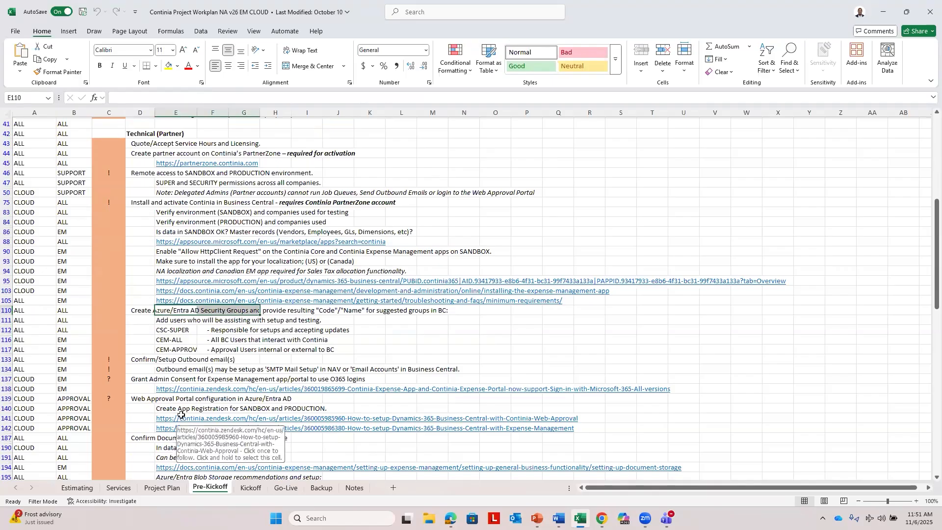
pyautogui.moveTo(186, 331); pyautogui.dragTo(194, 350)
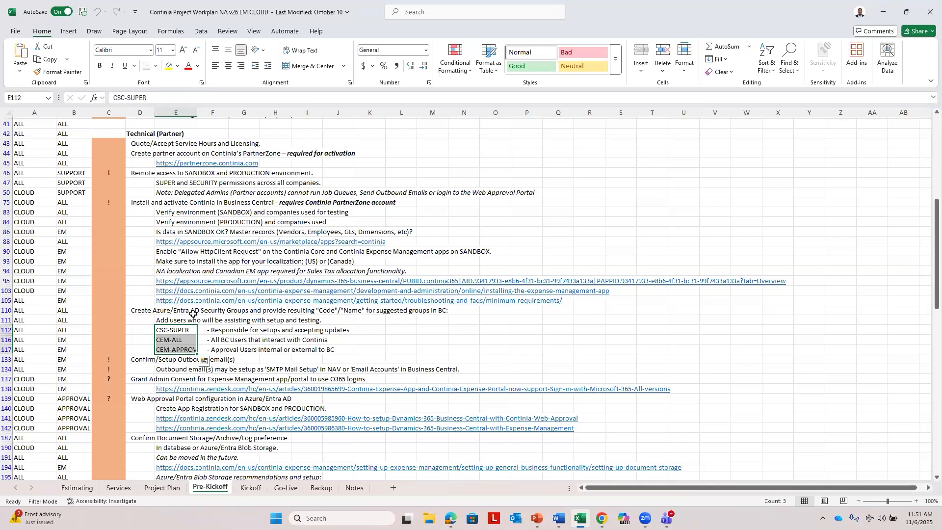
# Review the technical tasks for setting up outbound emails and configuring the Web Approval Portal
pyautogui.scroll(-3, 144, 329)
pyautogui.click(142, 282)
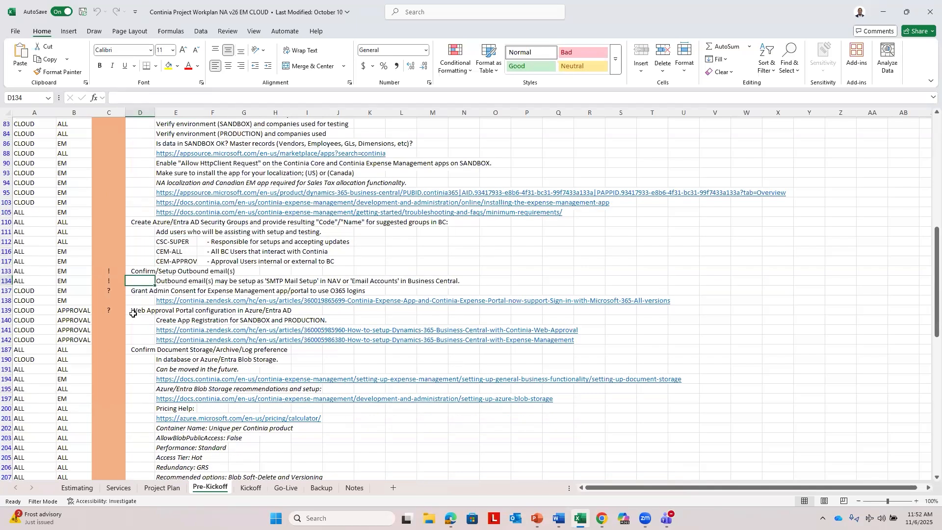
pyautogui.moveTo(133, 314); pyautogui.dragTo(138, 328)
# Examine the document storage preference, comparing database with Azure/Entra Blob Storage and reading the recommended Blob settings
pyautogui.scroll(-5, 139, 320)
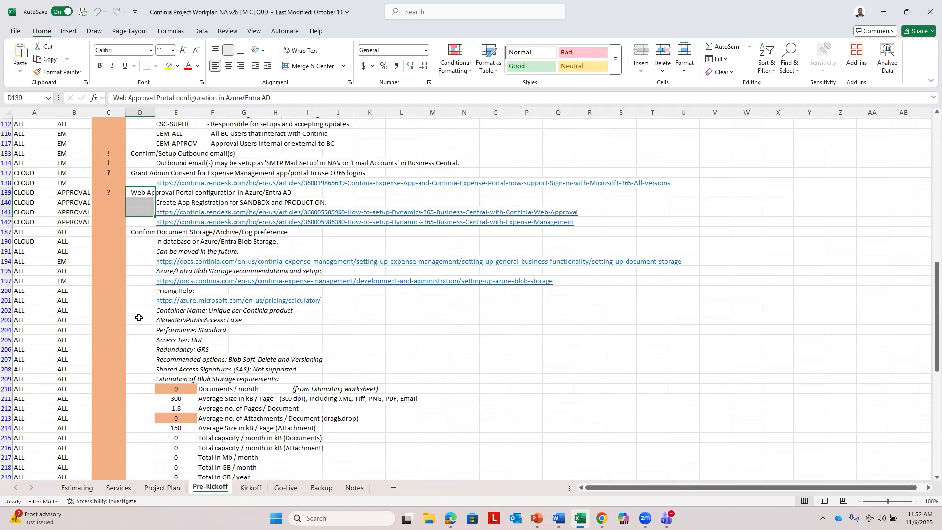
pyautogui.moveTo(141, 212); pyautogui.dragTo(147, 263)
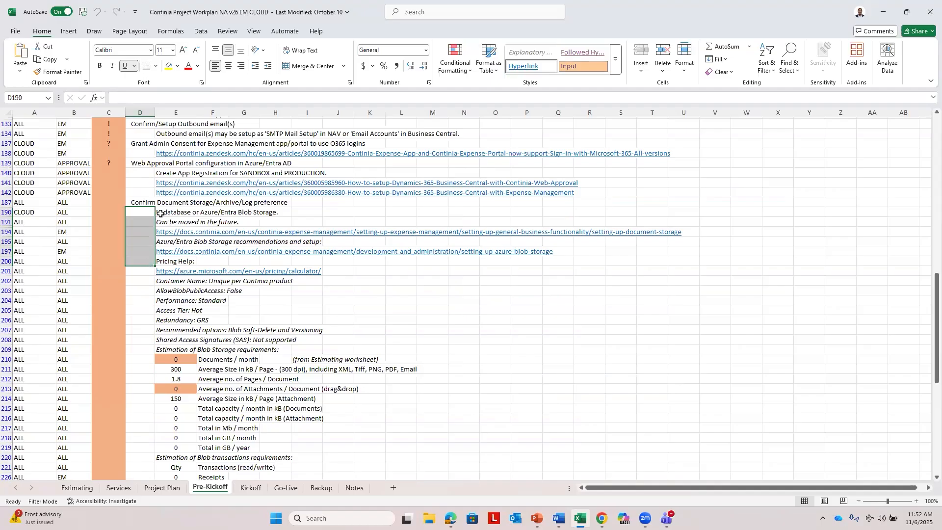
pyautogui.moveTo(162, 212); pyautogui.dragTo(270, 216)
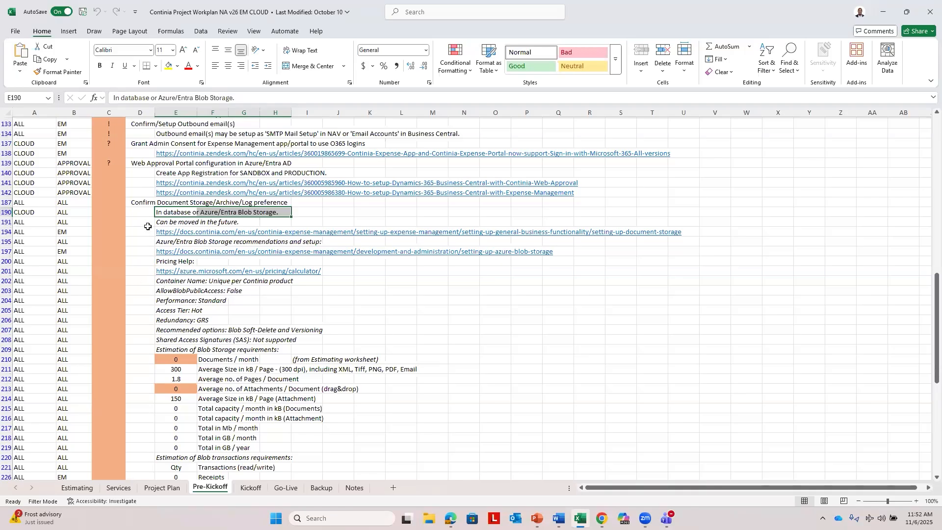
pyautogui.moveTo(160, 222); pyautogui.dragTo(209, 220)
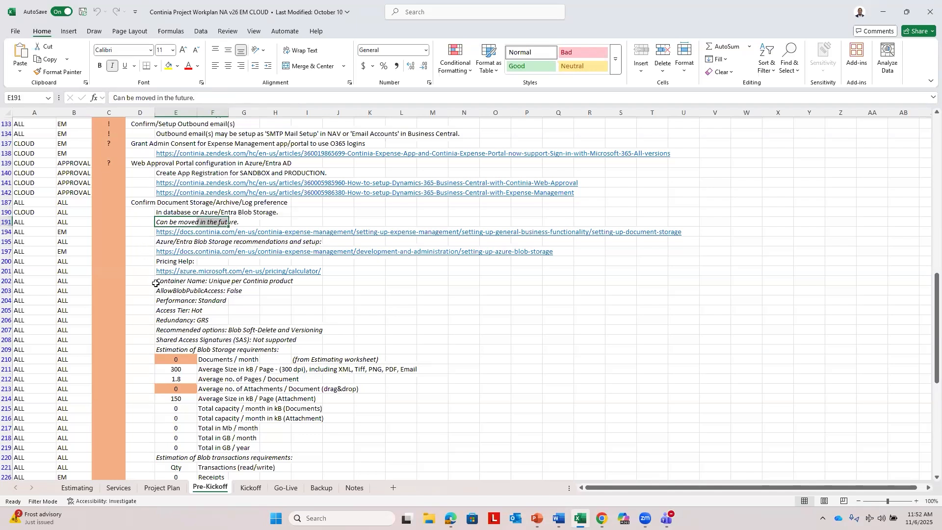
pyautogui.moveTo(156, 281); pyautogui.dragTo(147, 349)
pyautogui.click(140, 313)
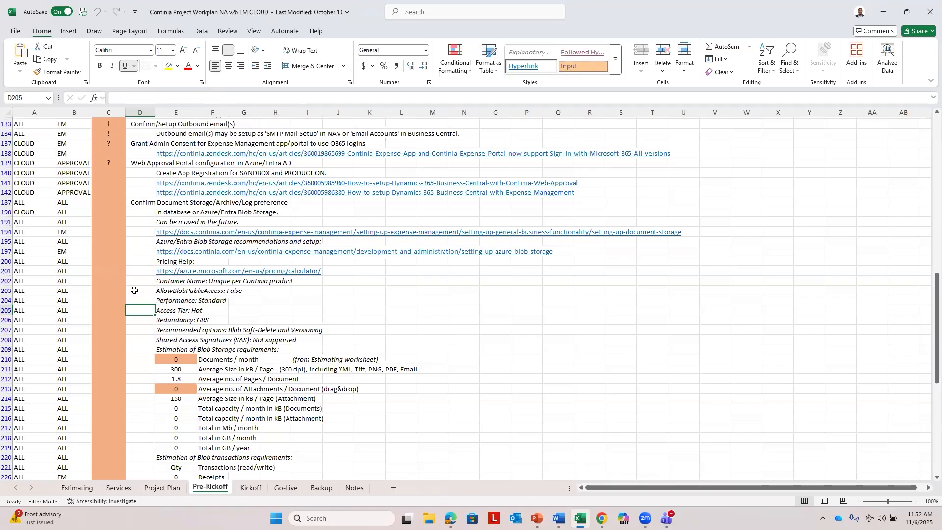
# Examine the Kickoff worksheet, from sandbox details and Continia websites to training links, menus and common Expense Management pages
pyautogui.scroll(5, 145, 331)
pyautogui.scroll(12, 144, 331)
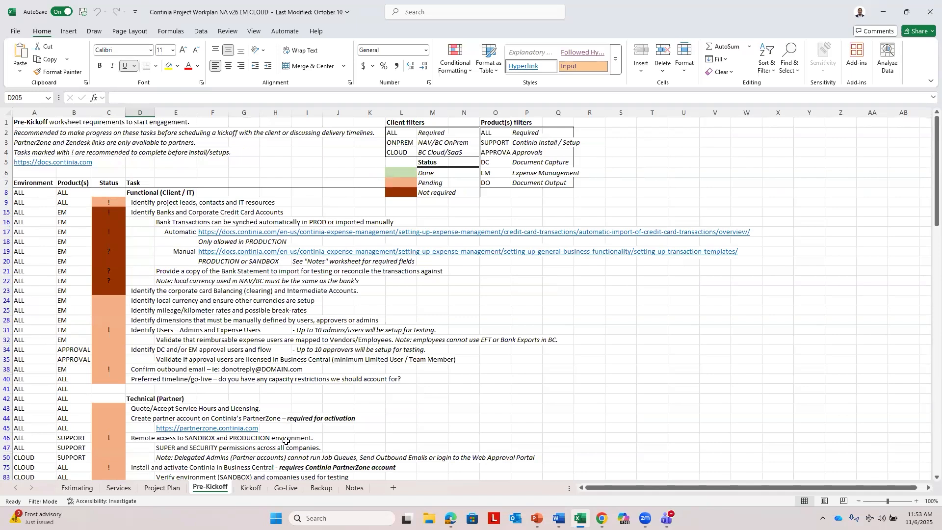
pyautogui.click(258, 488)
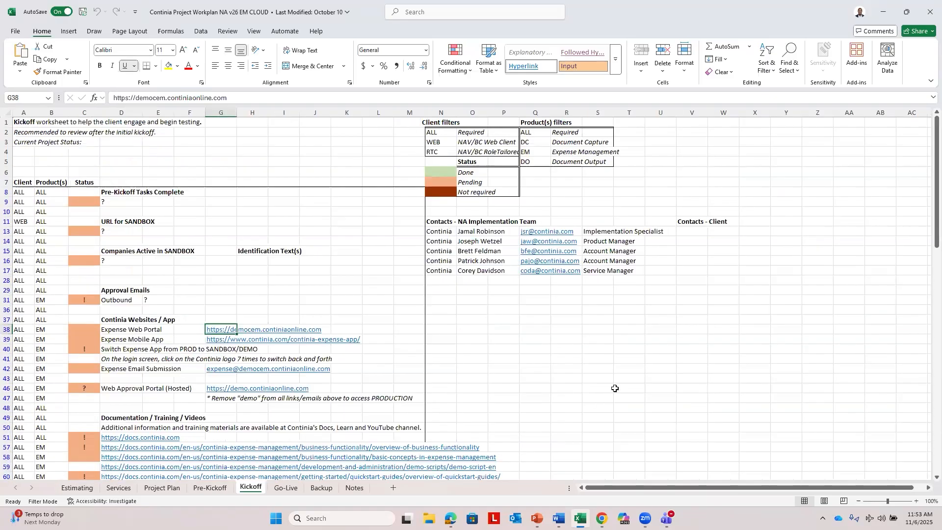
pyautogui.click(506, 312)
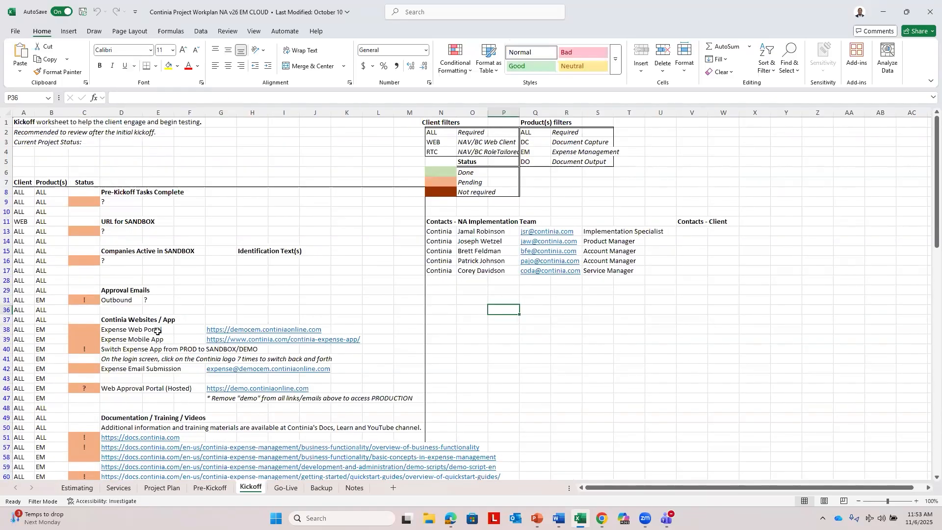
pyautogui.scroll(-5, 155, 340)
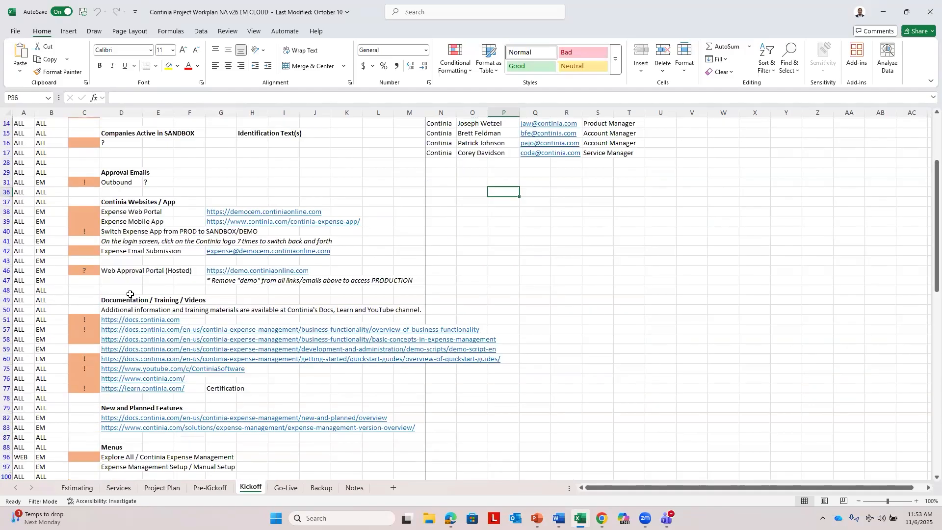
pyautogui.scroll(-6, 134, 358)
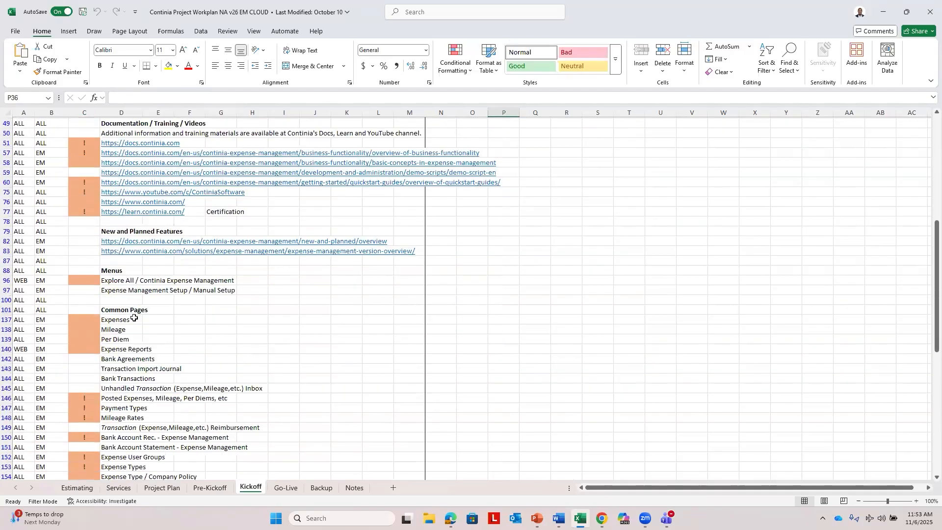
pyautogui.scroll(-12, 133, 311)
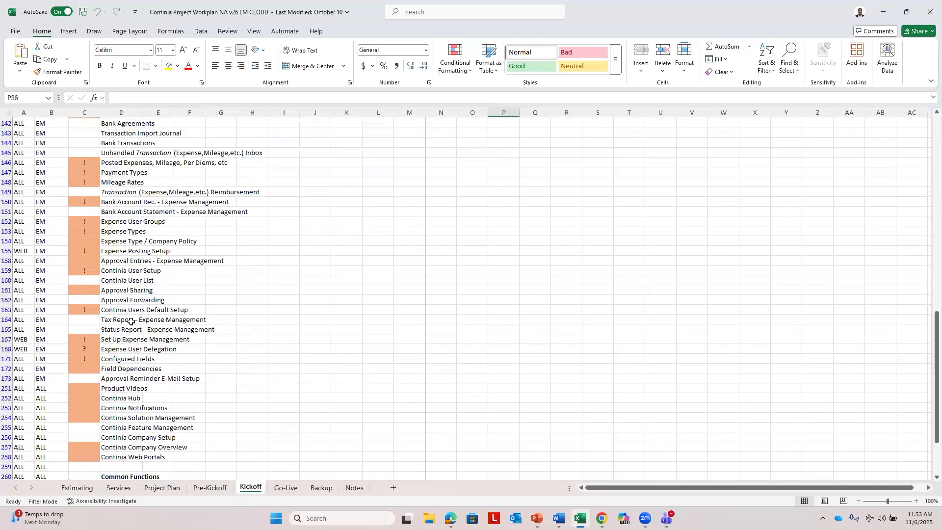
pyautogui.scroll(20, 123, 385)
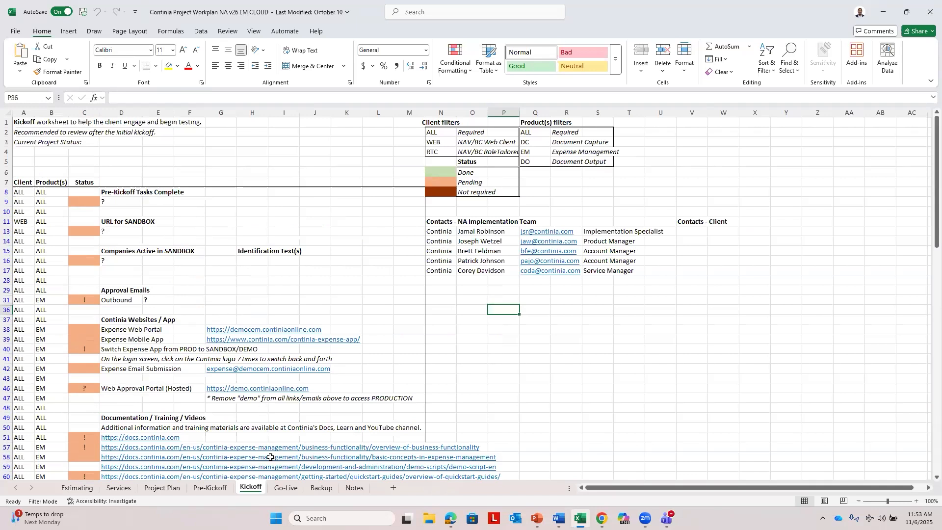
# Examine the Go-Live checklist, covering preparation and exports, technical install, data import, production automation, and functional setups and permissions
pyautogui.click(281, 492)
pyautogui.scroll(10, 230, 356)
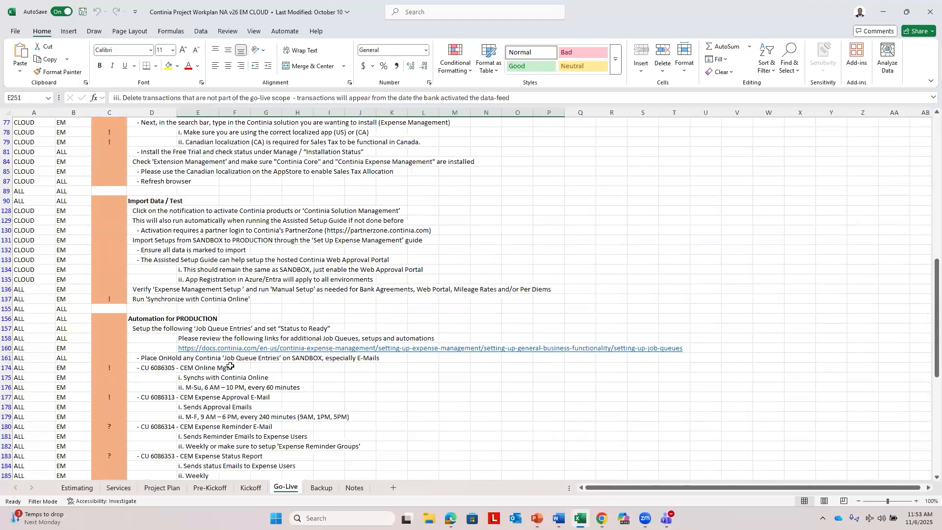
pyautogui.scroll(12, 226, 376)
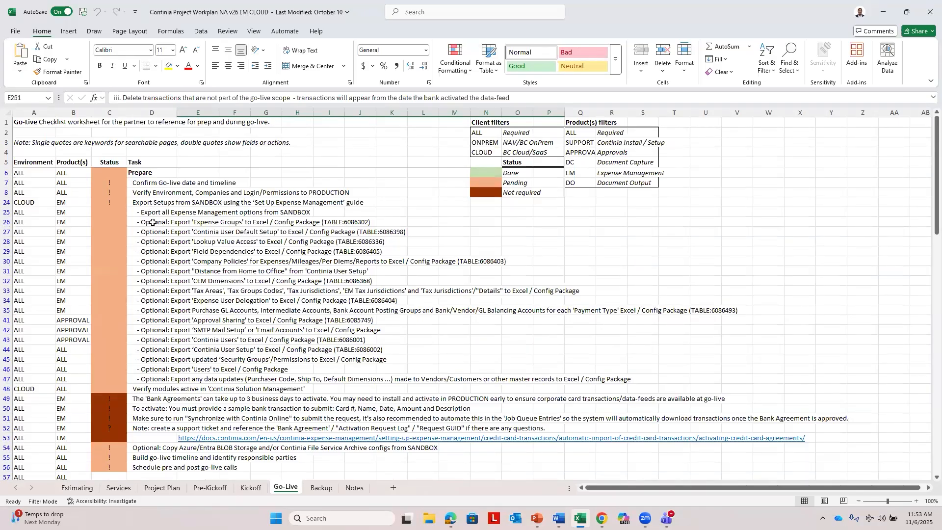
pyautogui.scroll(-12, 152, 223)
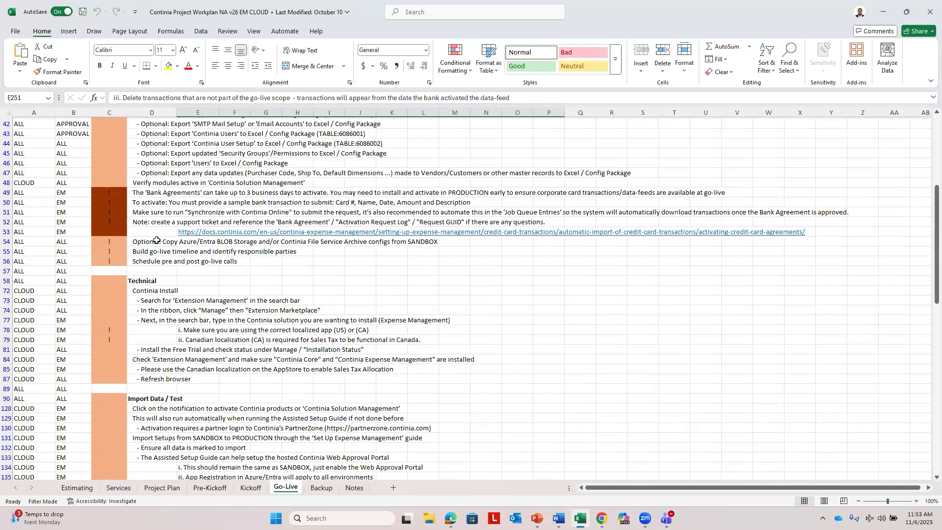
pyautogui.scroll(-13, 158, 260)
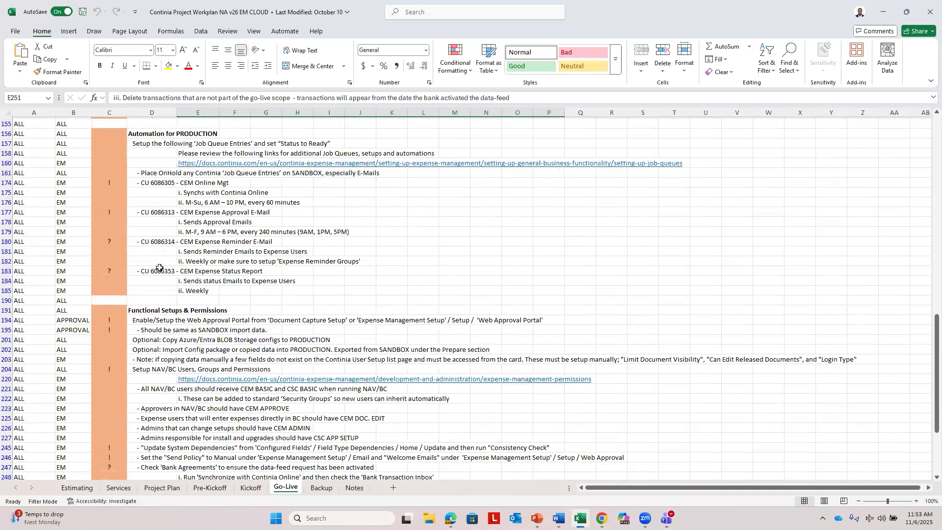
pyautogui.scroll(20, 156, 284)
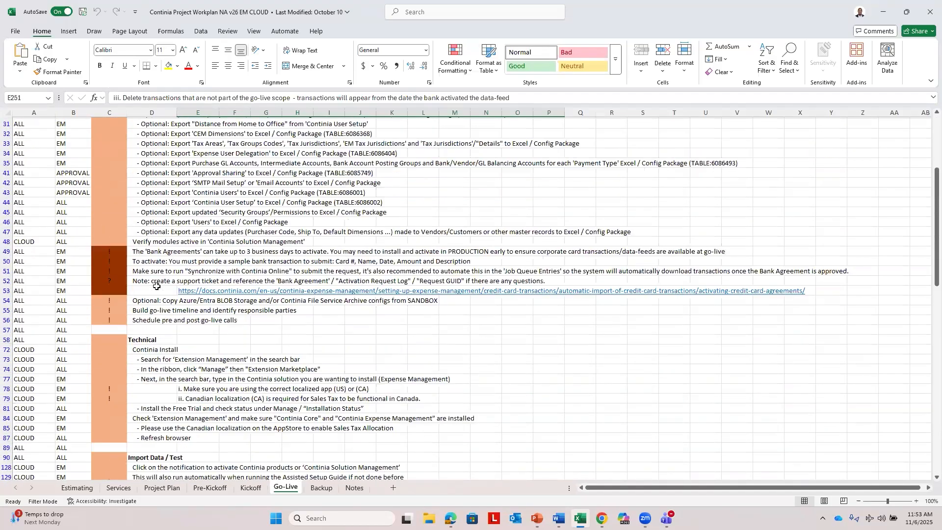
pyautogui.scroll(2, 156, 287)
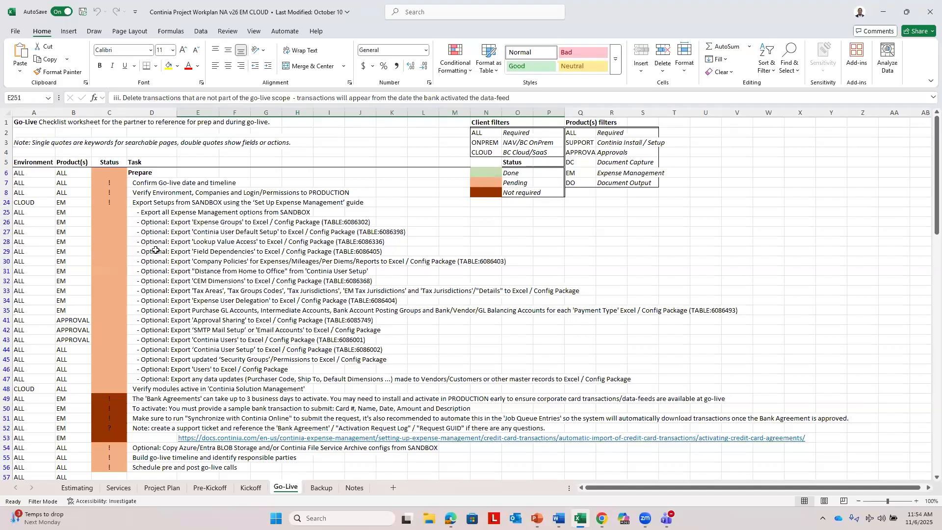
pyautogui.scroll(-15, 157, 274)
pyautogui.scroll(-4, 157, 254)
pyautogui.scroll(15, 158, 260)
pyautogui.scroll(3, 159, 269)
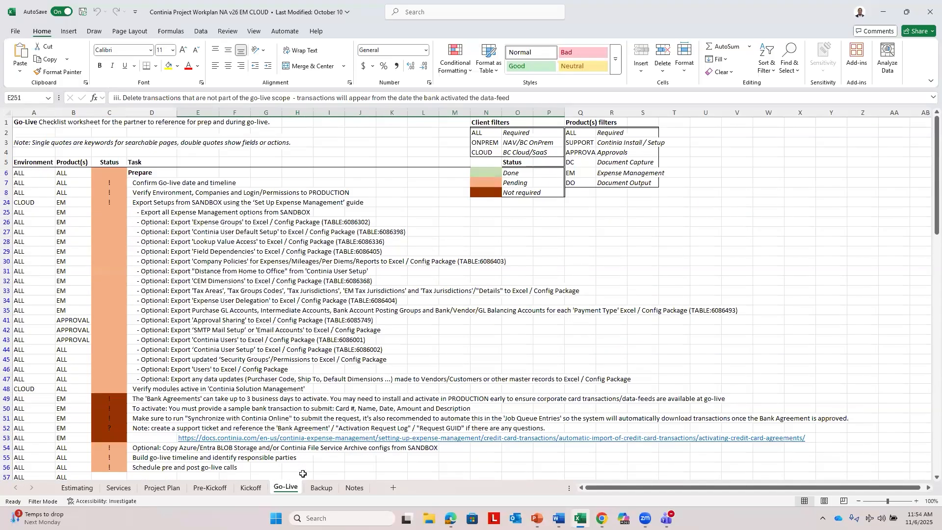
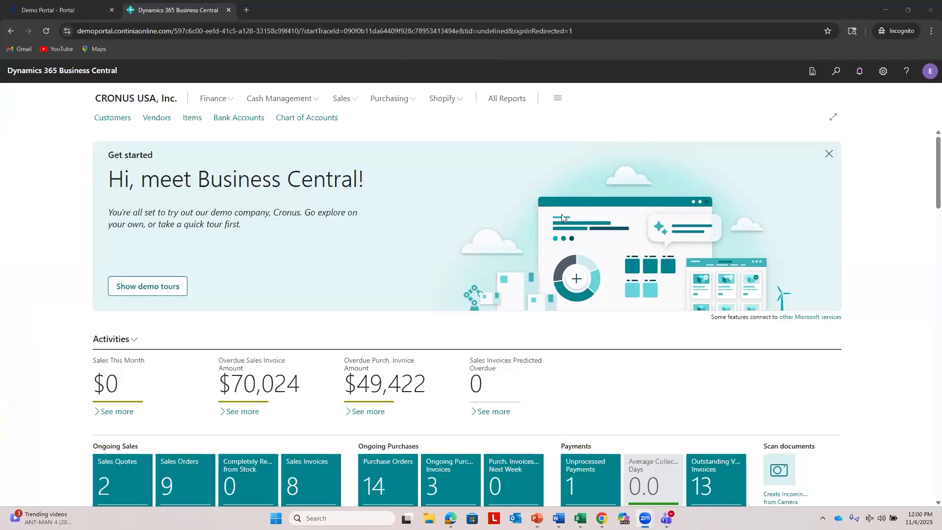
# Switch to Business Central, open Extension Management and review the installed Continia extensions, including Continia Expense Management (US)
pyautogui.scroll(-2, 393, 242)
pyautogui.click(834, 72)
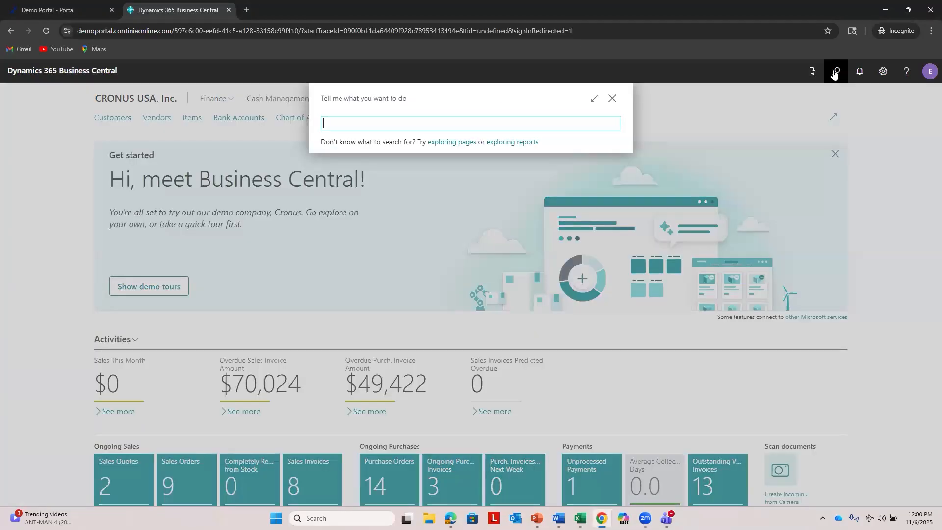
pyautogui.write('ext man')
pyautogui.press('Return')
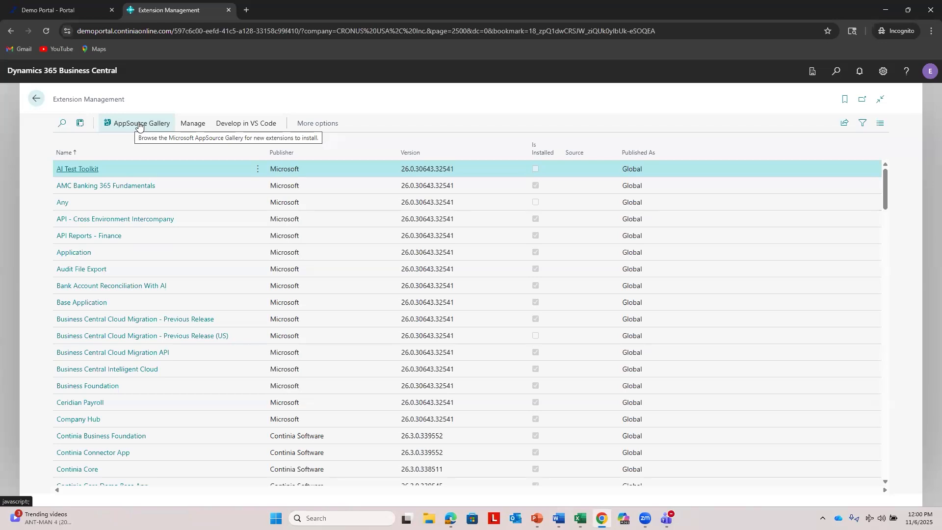
pyautogui.scroll(-2, 153, 210)
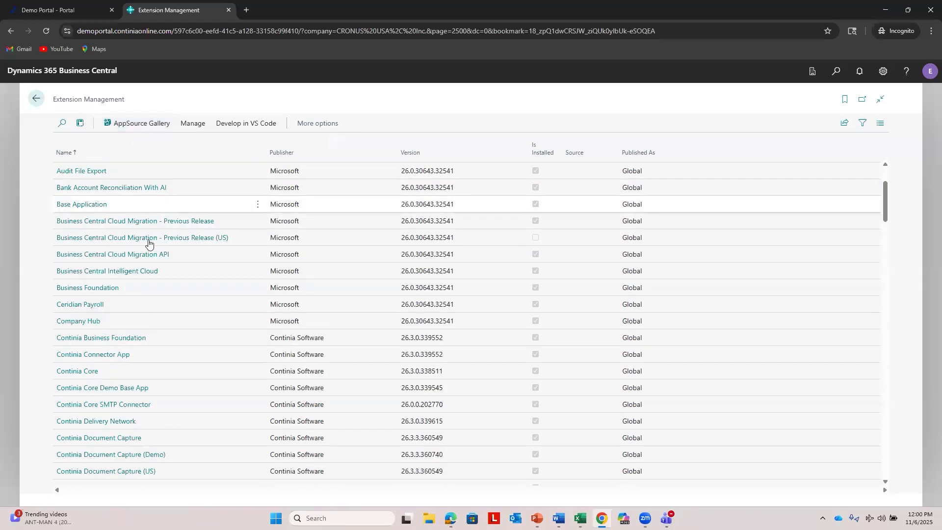
pyautogui.scroll(-4, 149, 241)
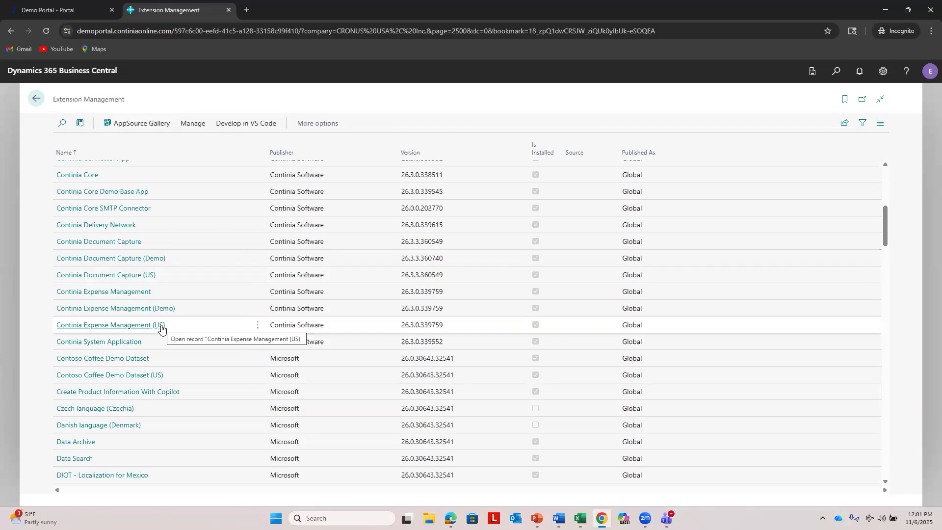
# Check the Allow HttpClient Requests setting of the Continia Core extension
pyautogui.scroll(6, 169, 323)
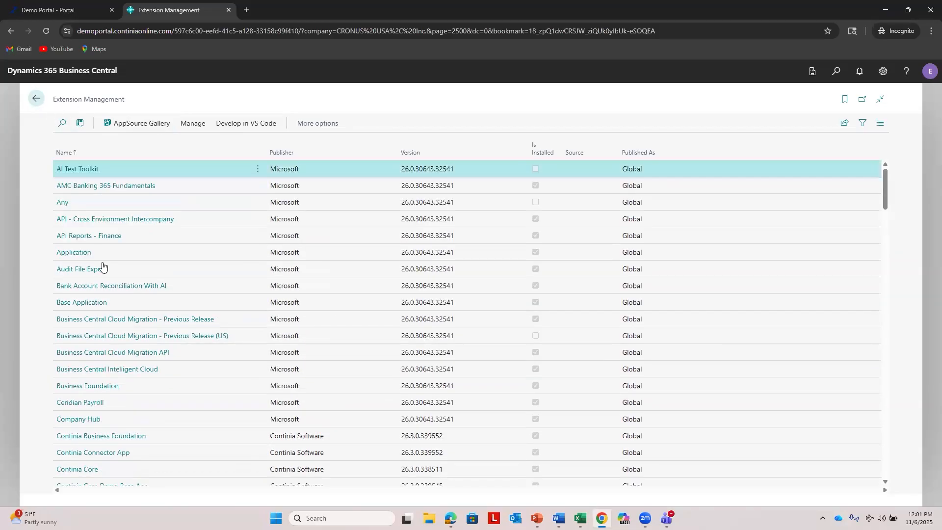
pyautogui.scroll(-2, 102, 266)
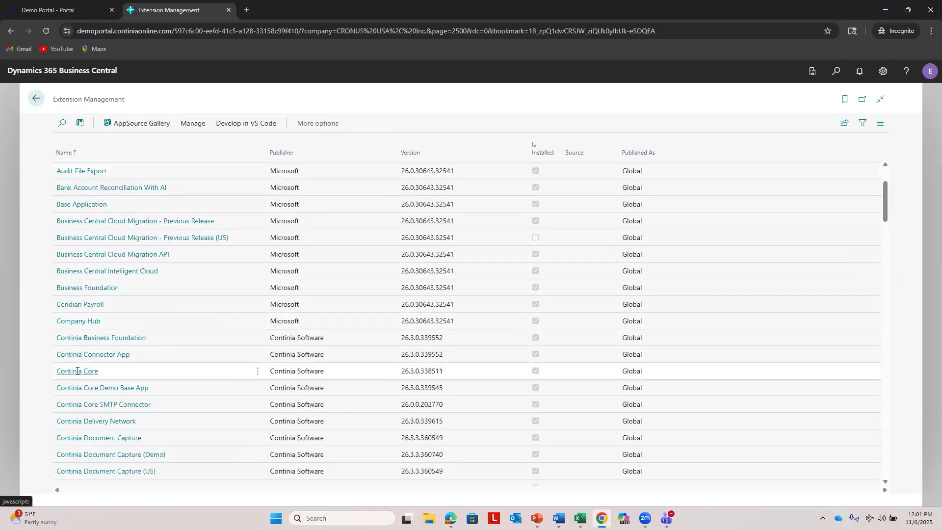
pyautogui.click(77, 371)
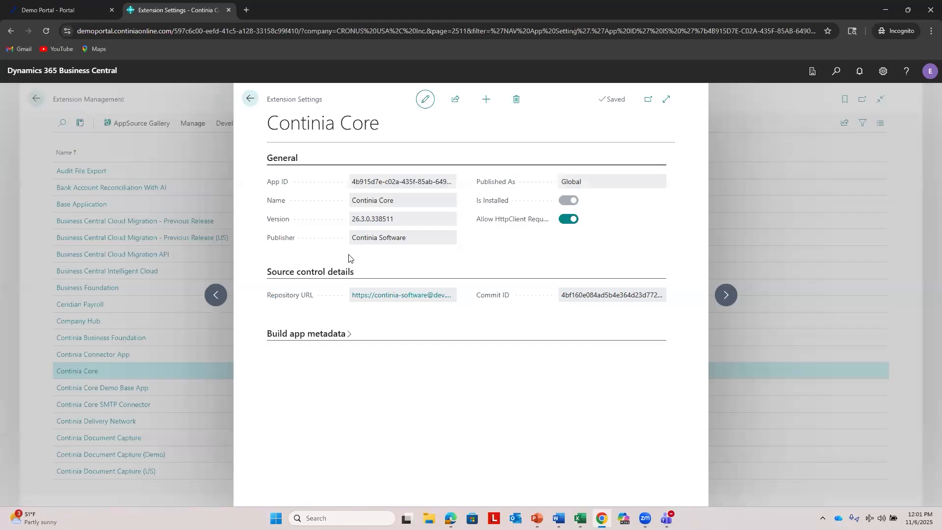
pyautogui.moveTo(500, 223)
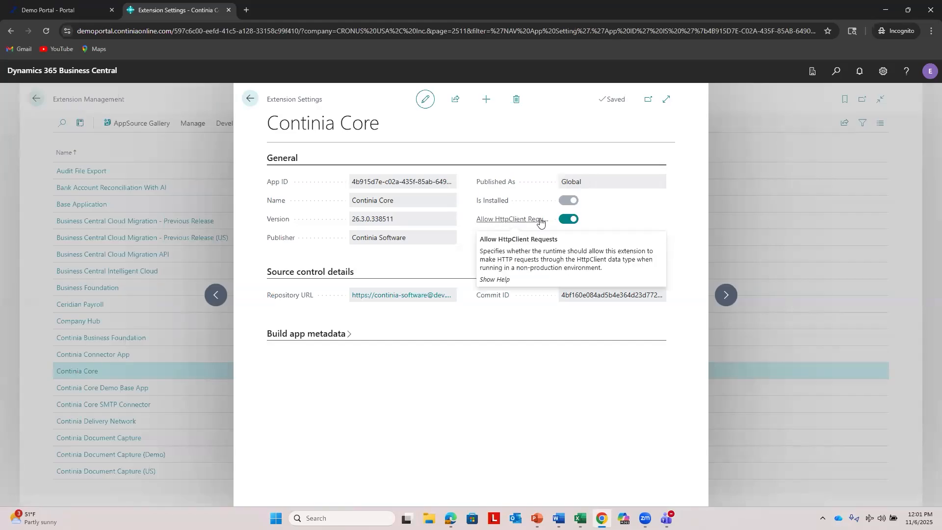
pyautogui.click(251, 98)
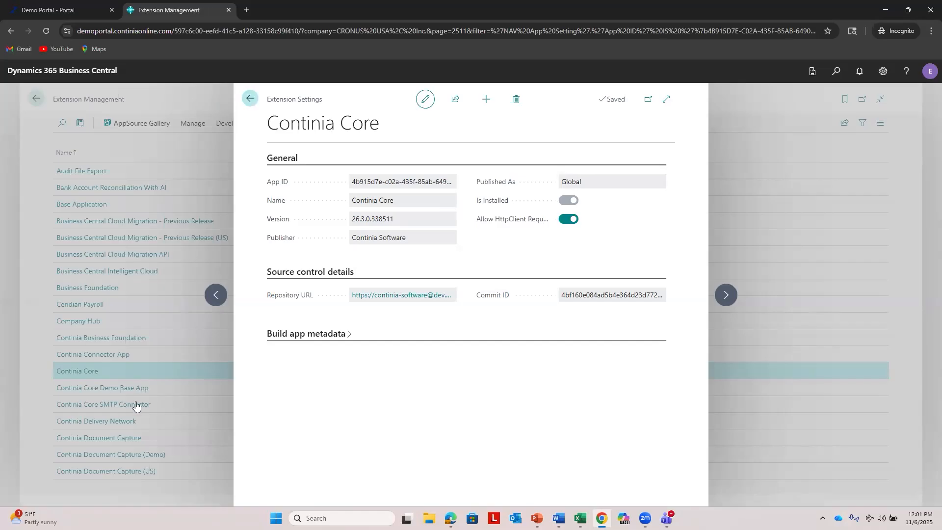
# Enable Allow HttpClient Requests for the Continia Expense Management (US) extension and return to the home page
pyautogui.scroll(-2, 126, 427)
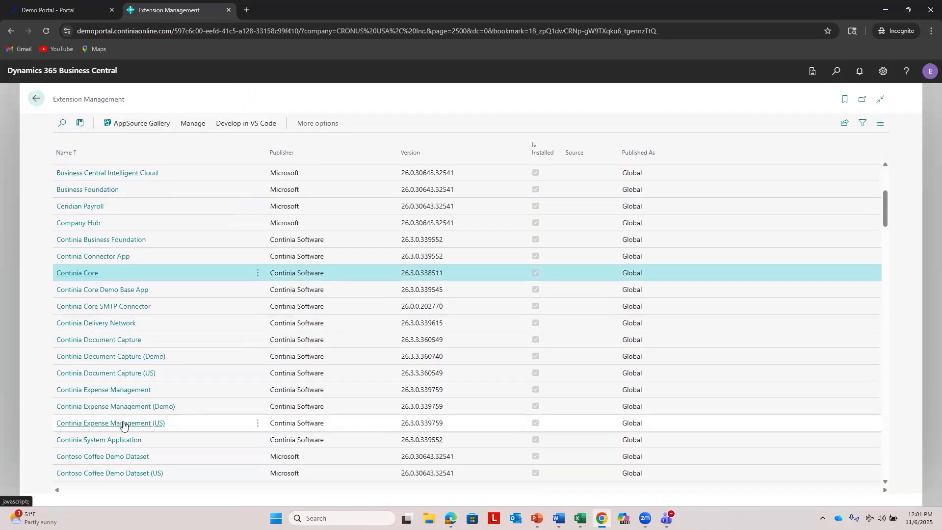
pyautogui.click(123, 424)
pyautogui.click(563, 223)
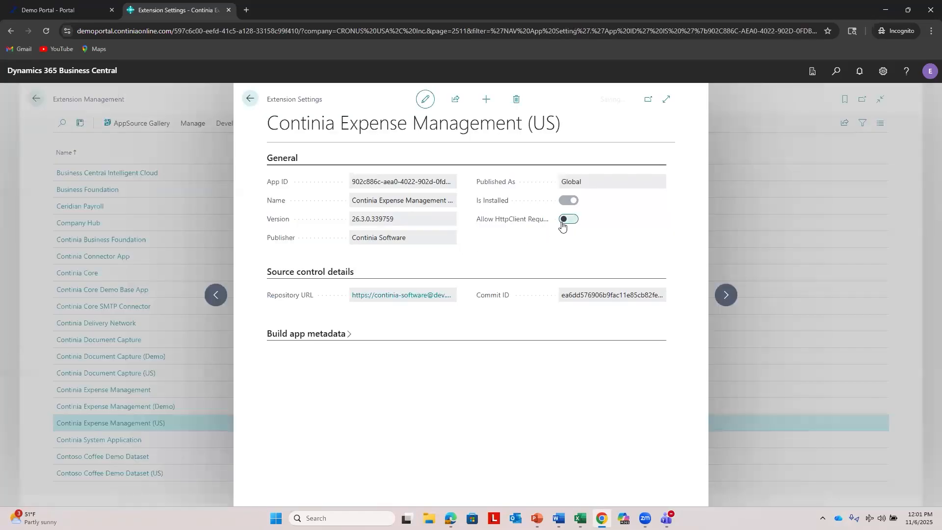
pyautogui.moveTo(505, 223)
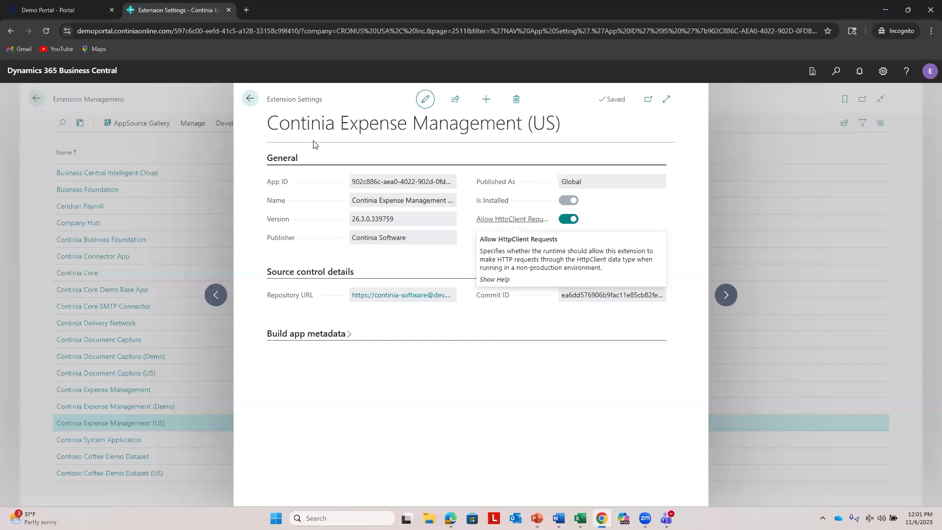
pyautogui.click(252, 100)
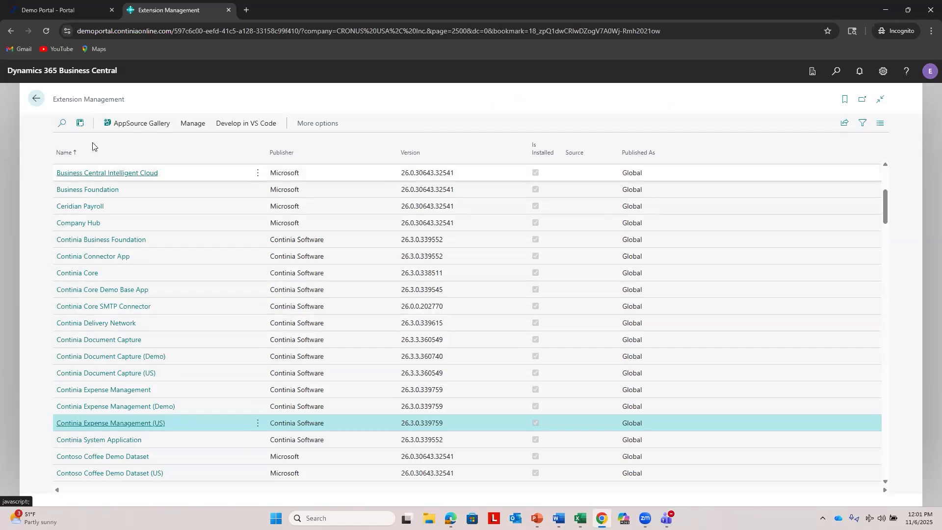
pyautogui.click(37, 100)
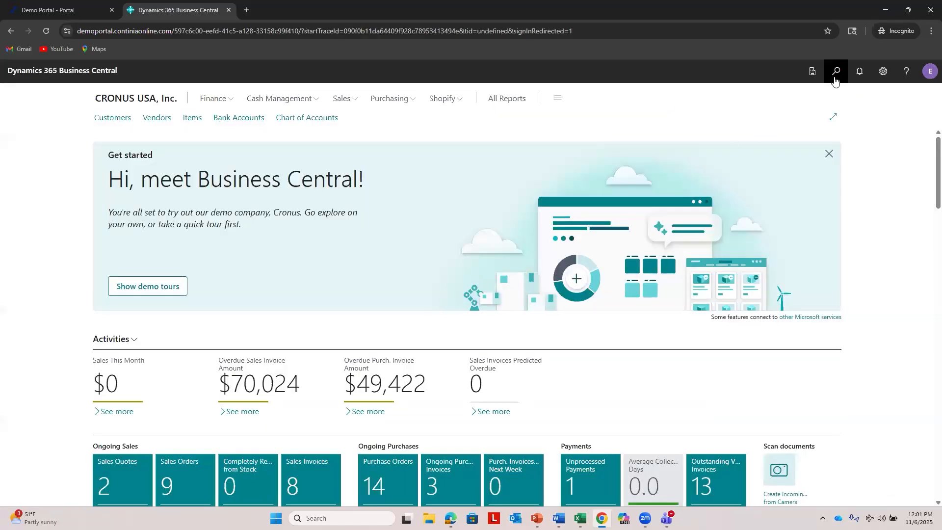
# Open Continia Solution Management and review the subscription details and modules of the Expense Management solution
pyautogui.click(835, 79)
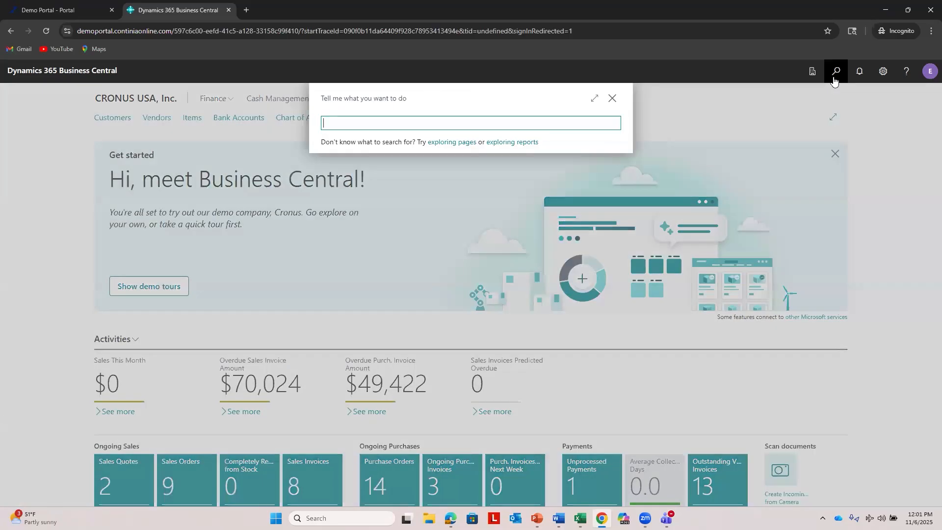
pyautogui.write('cont')
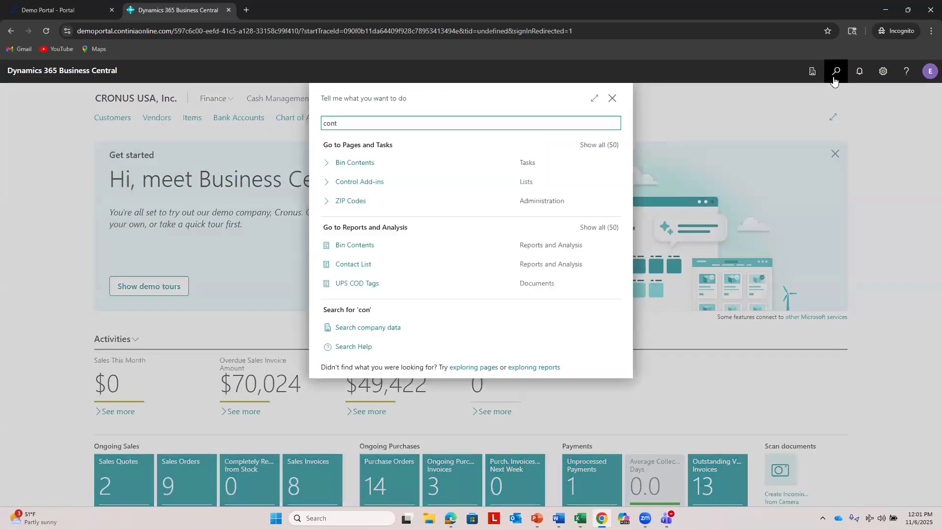
pyautogui.write(' sol man')
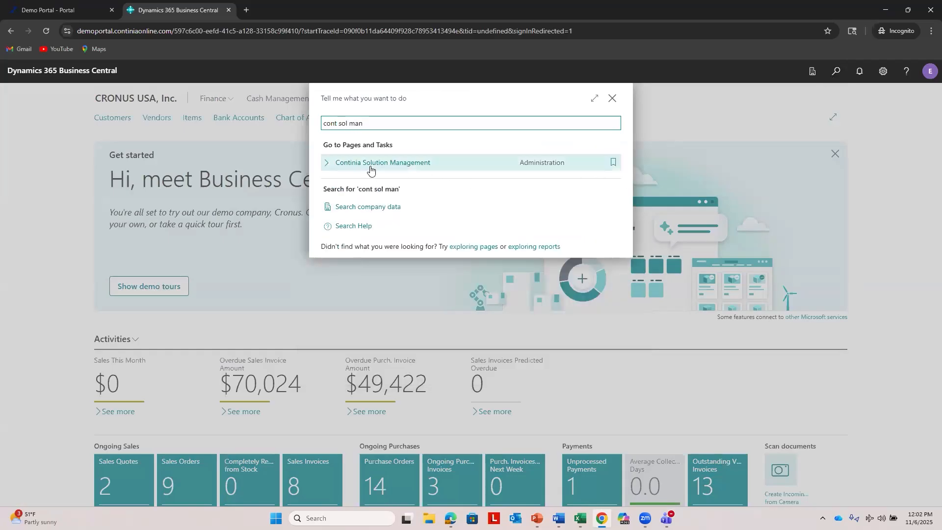
pyautogui.click(369, 163)
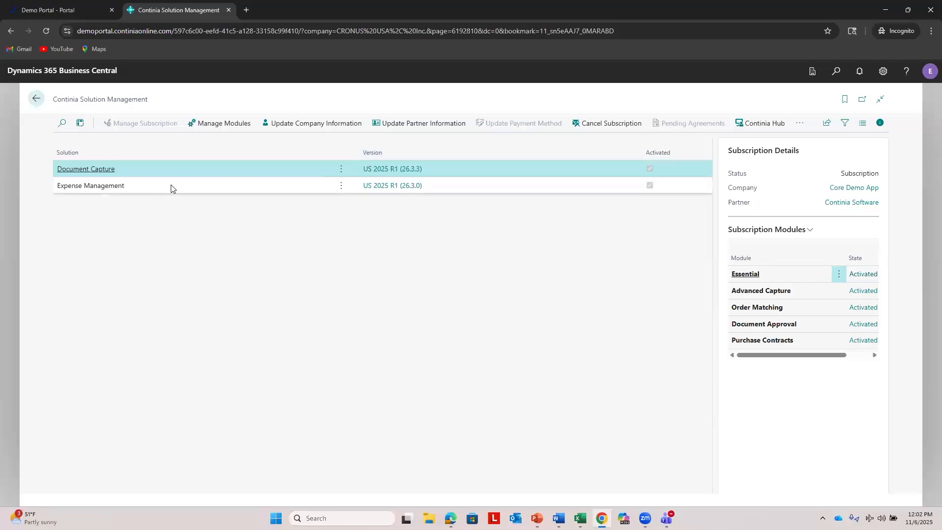
pyautogui.click(172, 188)
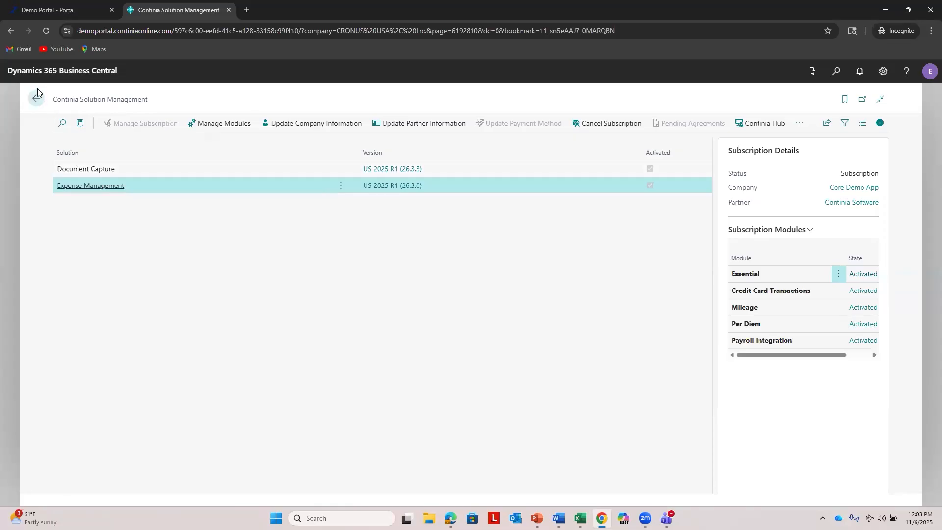
pyautogui.click(38, 101)
# Open the Set Up Expense Management guide, choose the Import Configuration action and proceed to the selection of tables to include
pyautogui.click(837, 72)
pyautogui.write('set')
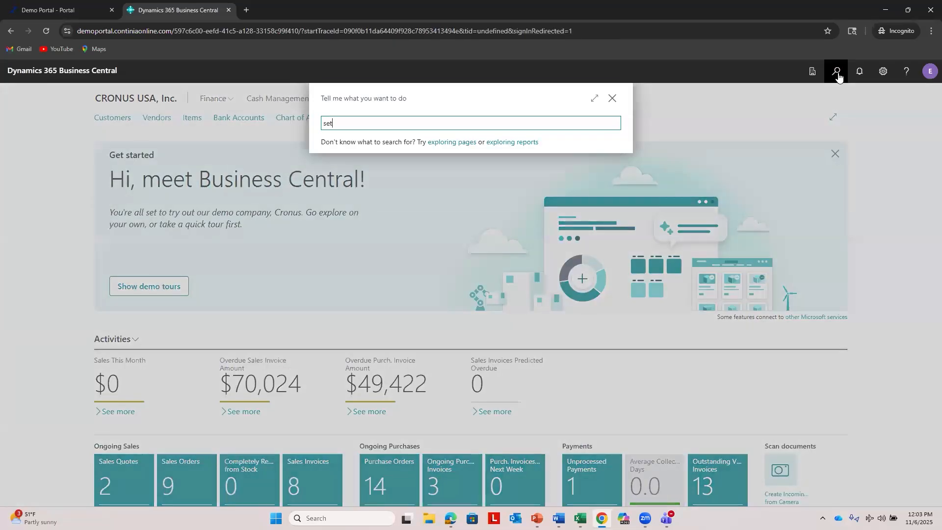
pyautogui.write(' up ex')
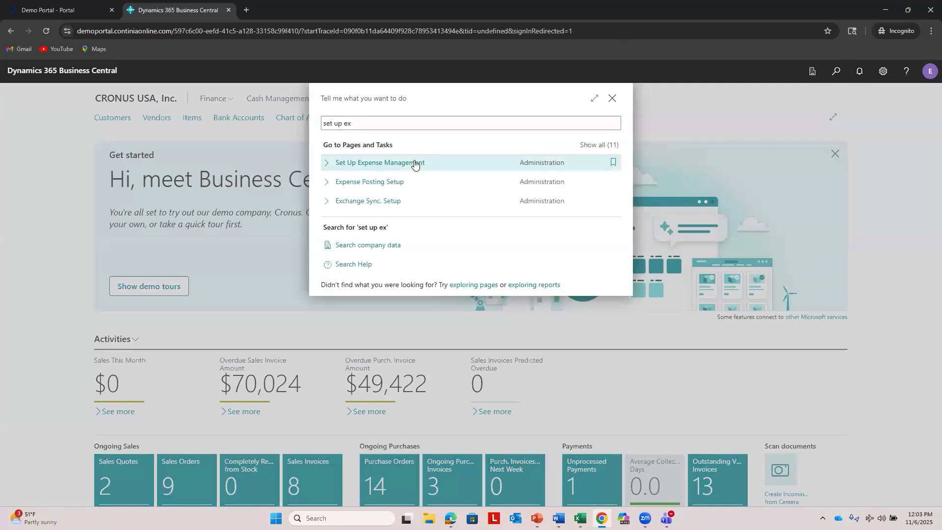
pyautogui.click(418, 163)
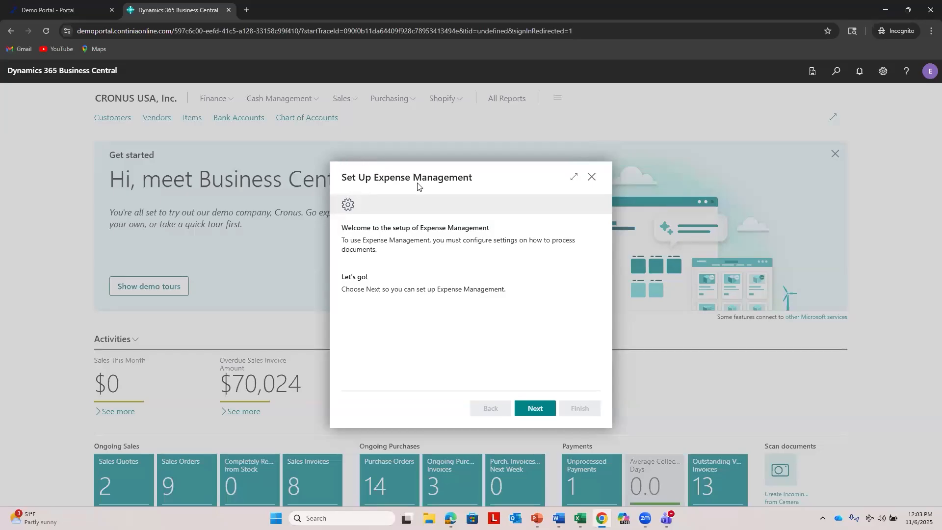
pyautogui.click(534, 408)
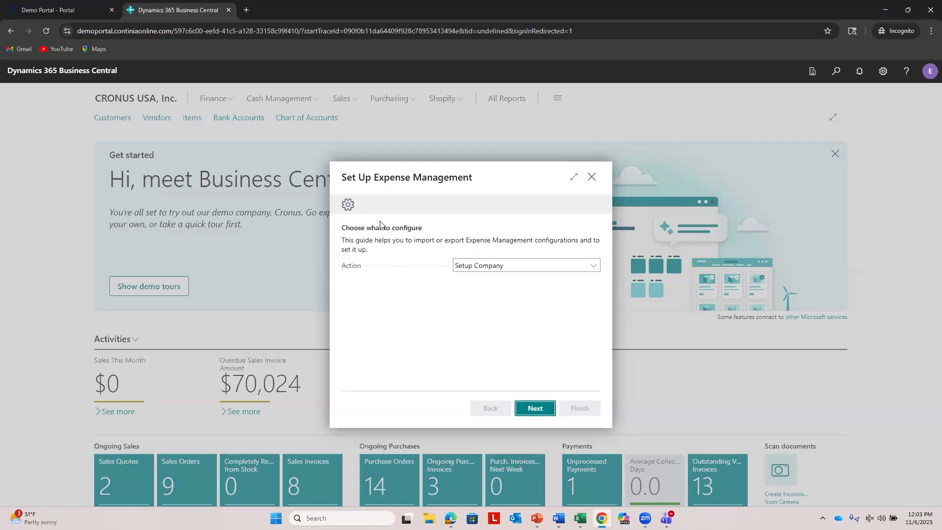
pyautogui.click(539, 266)
pyautogui.click(533, 279)
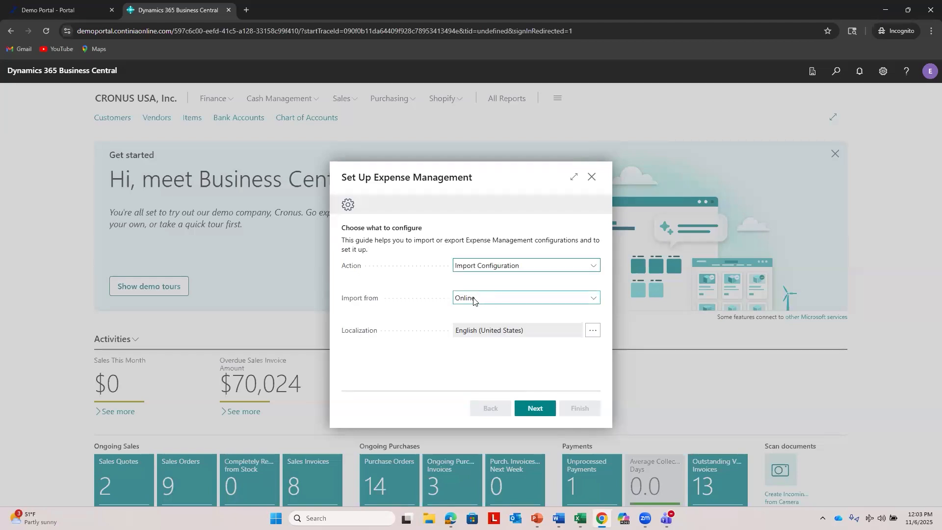
pyautogui.click(529, 410)
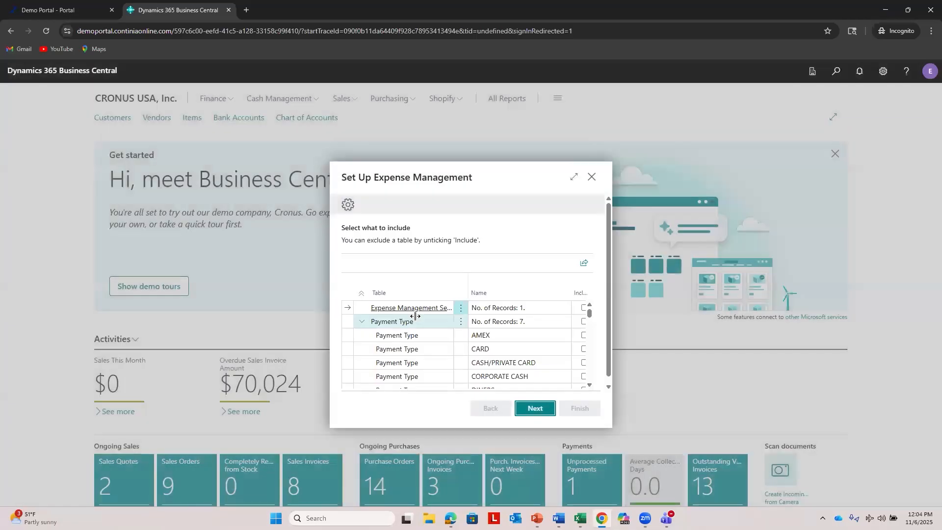
# Enlarge the guide, review the payment, expense, field type and reminder code tables available for import, and close it without importing
pyautogui.click(573, 177)
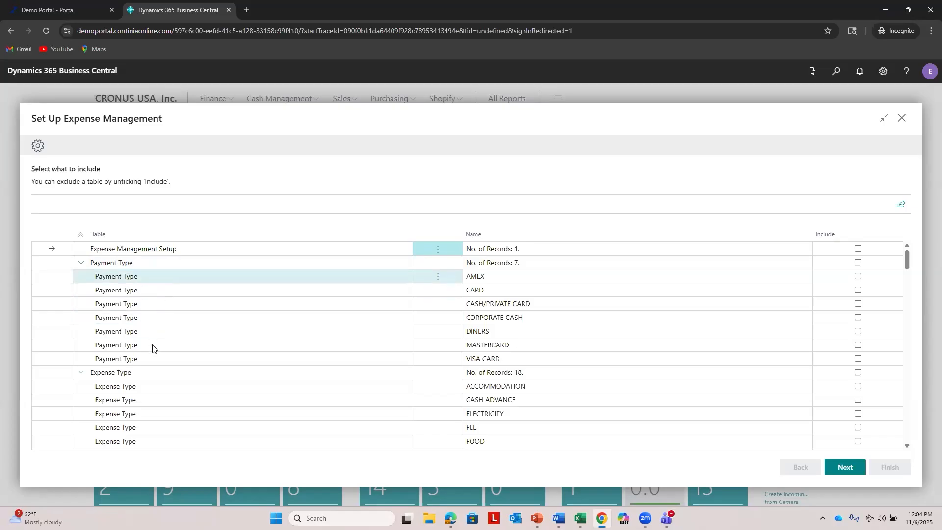
pyautogui.scroll(-2, 154, 343)
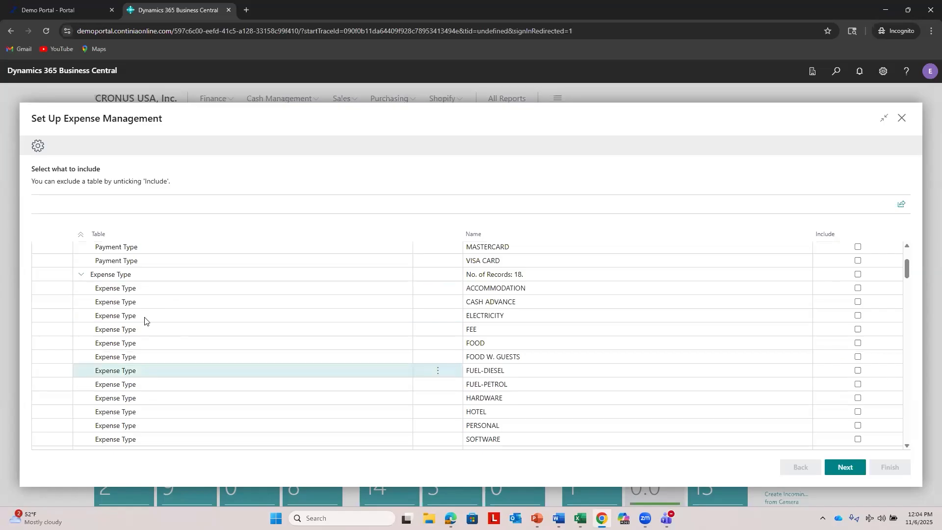
pyautogui.scroll(-5, 145, 319)
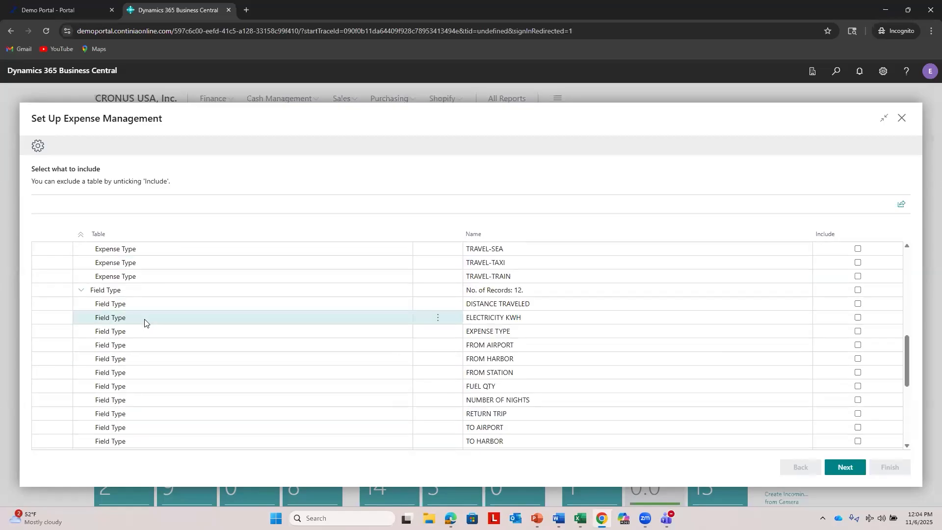
pyautogui.scroll(-5, 145, 323)
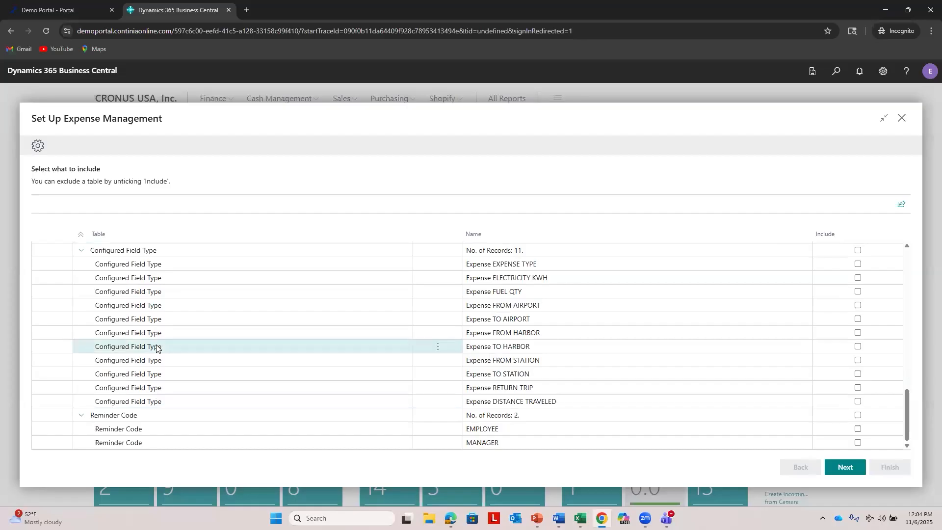
pyautogui.scroll(15, 157, 346)
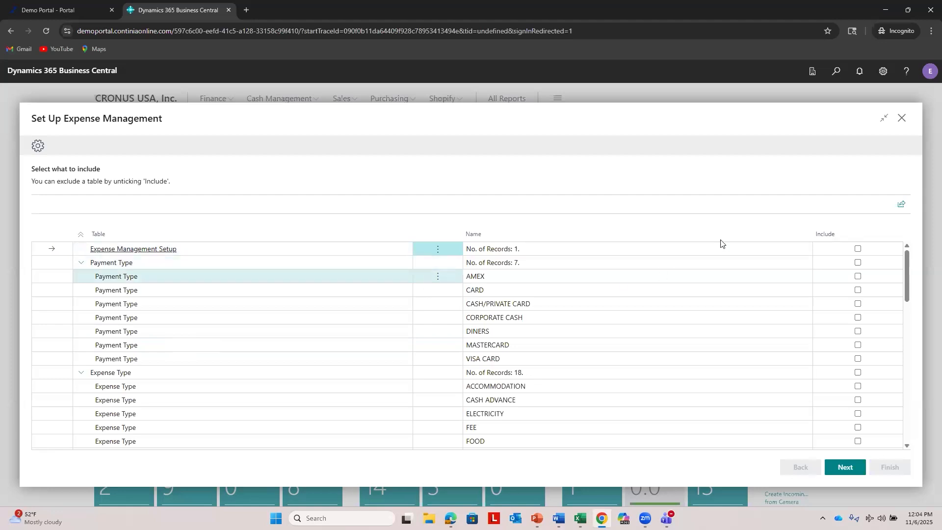
pyautogui.click(901, 120)
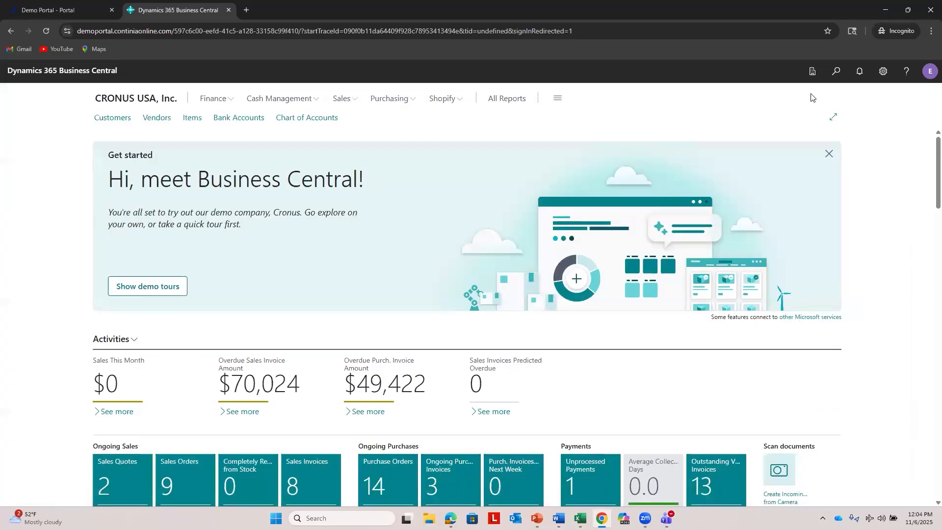
# Reopen the Set Up Expense Management guide, check the source and localization options of the Import Configuration action, and close it
pyautogui.click(832, 81)
pyautogui.write('se')
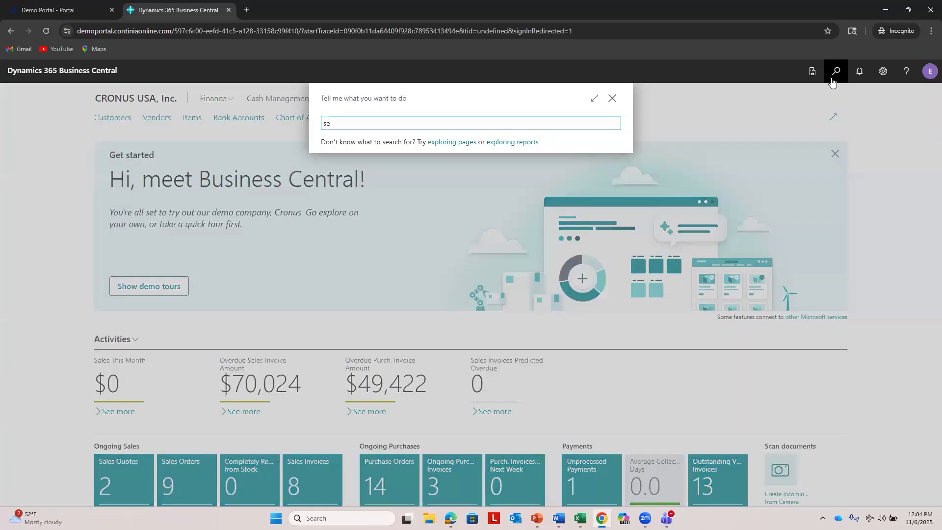
pyautogui.write('t up exp')
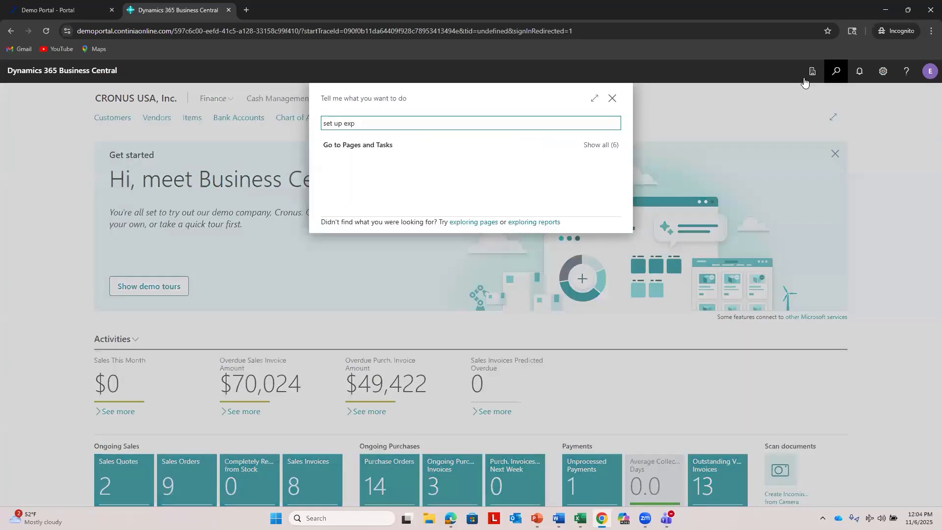
pyautogui.click(402, 167)
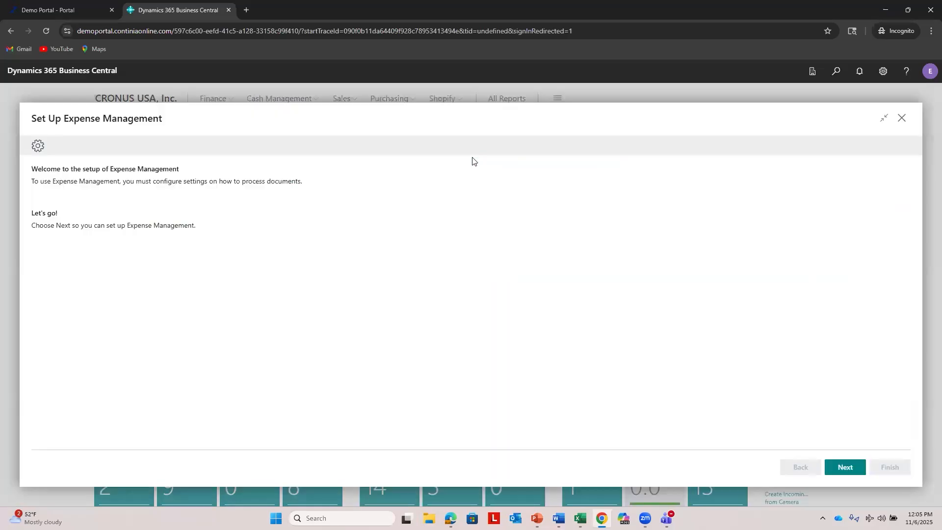
pyautogui.click(846, 467)
pyautogui.click(585, 204)
pyautogui.click(525, 214)
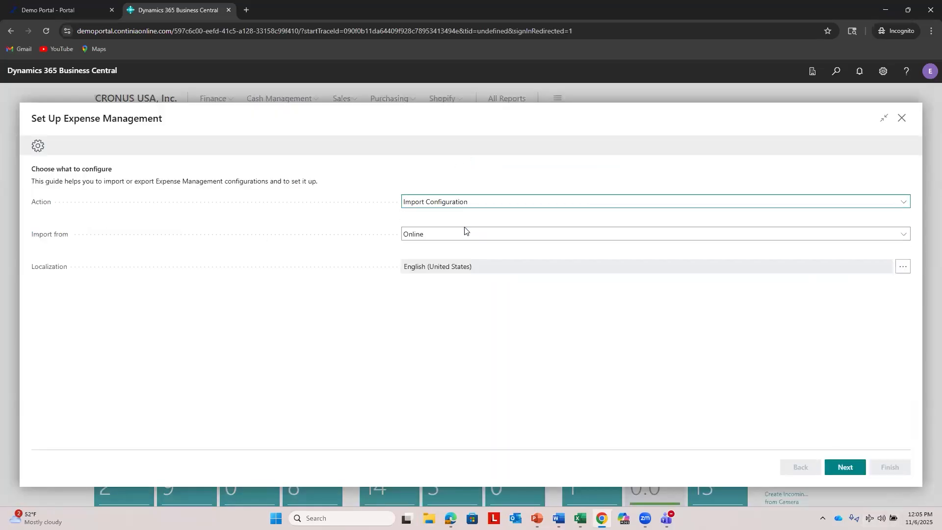
pyautogui.click(910, 121)
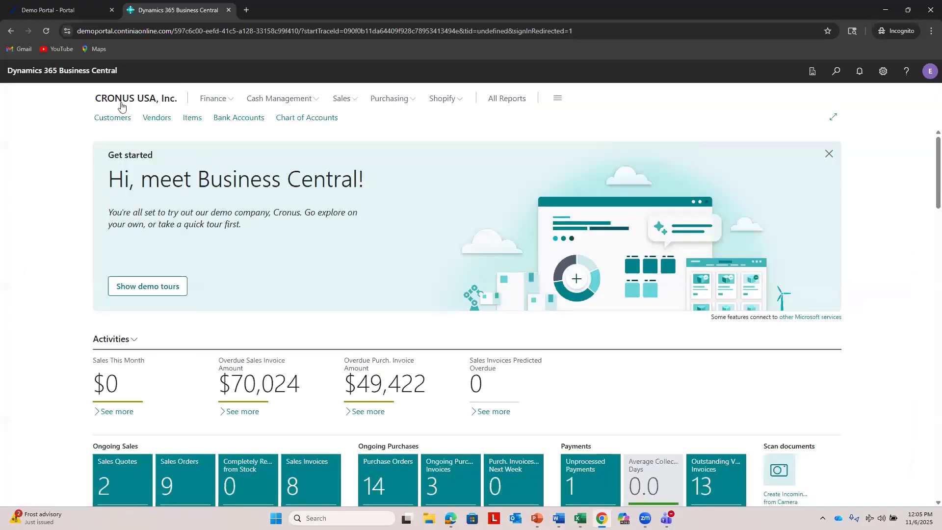
# Search for the Expense Management Setup page, open it and expand it to full width
pyautogui.click(833, 73)
pyautogui.write('exp man set')
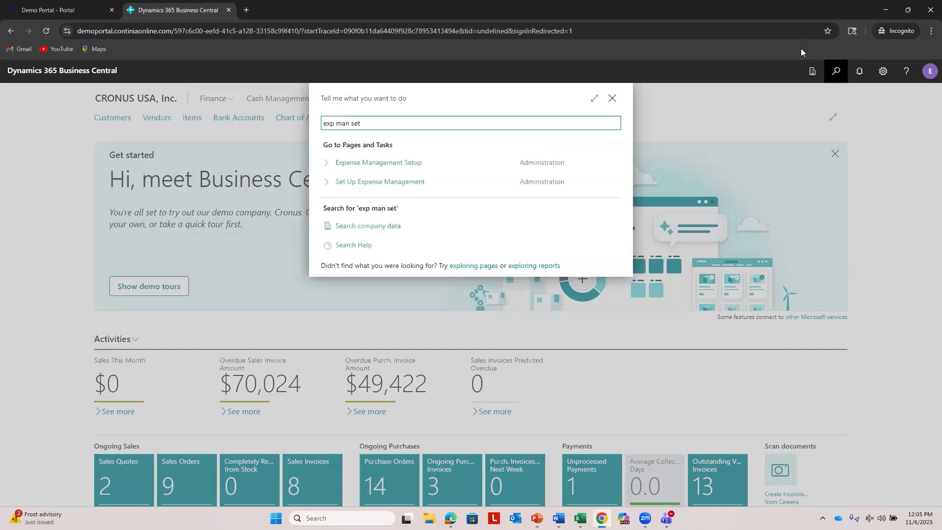
pyautogui.click(385, 163)
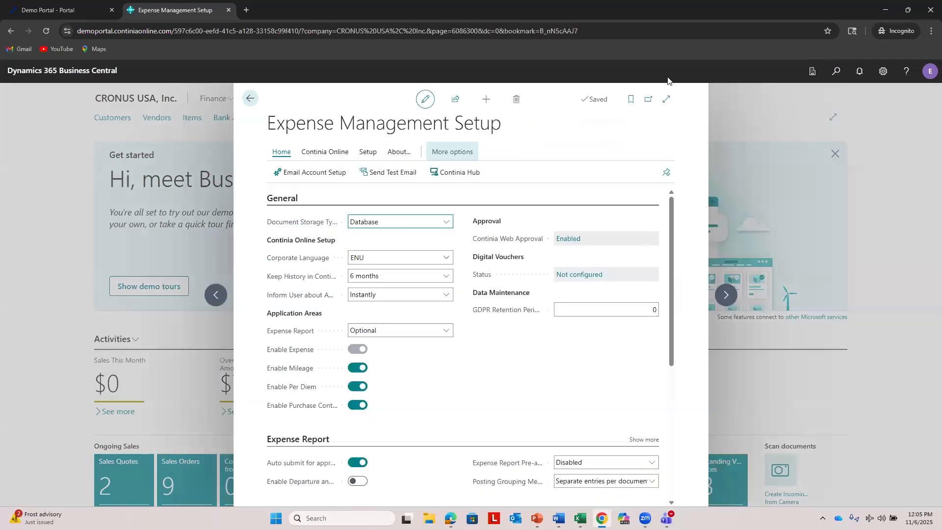
pyautogui.click(665, 101)
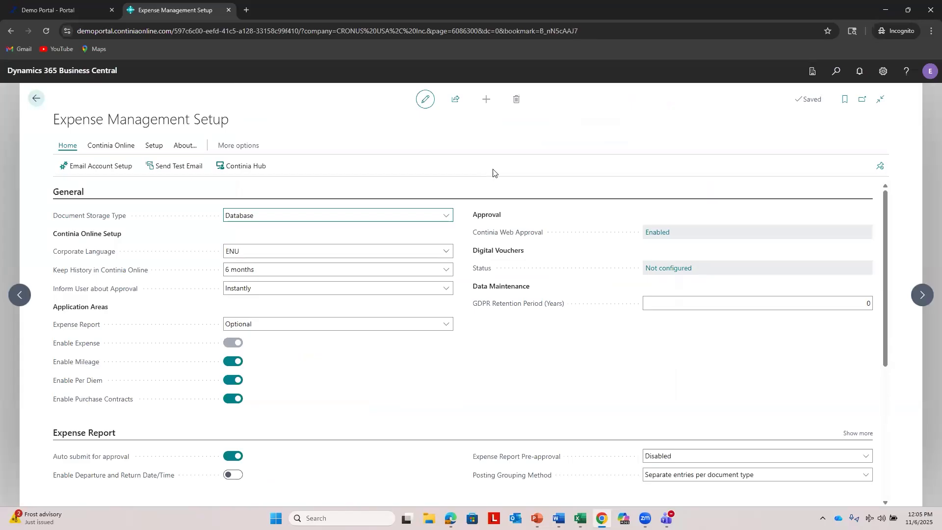
# Try Azure Blob Storage as the Document Storage Type to inspect its fields, and set the type back to Database
pyautogui.moveTo(94, 218)
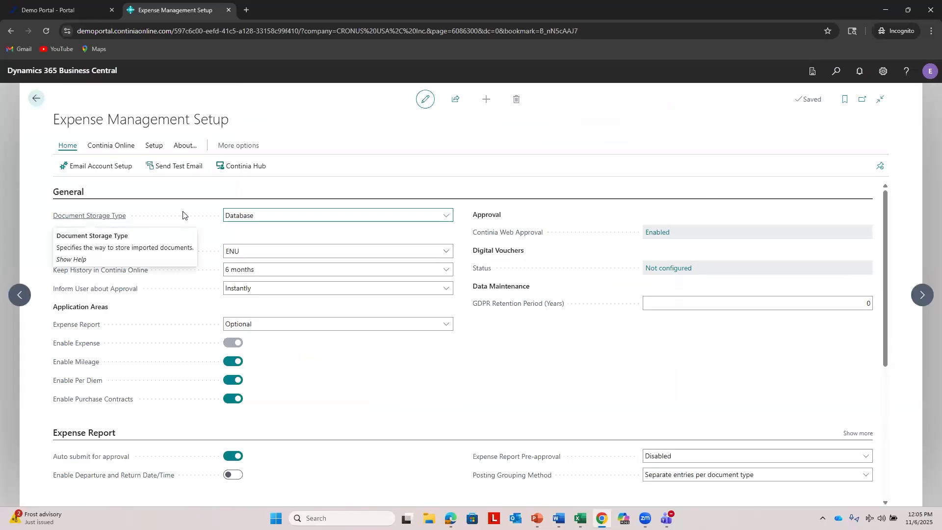
pyautogui.click(270, 215)
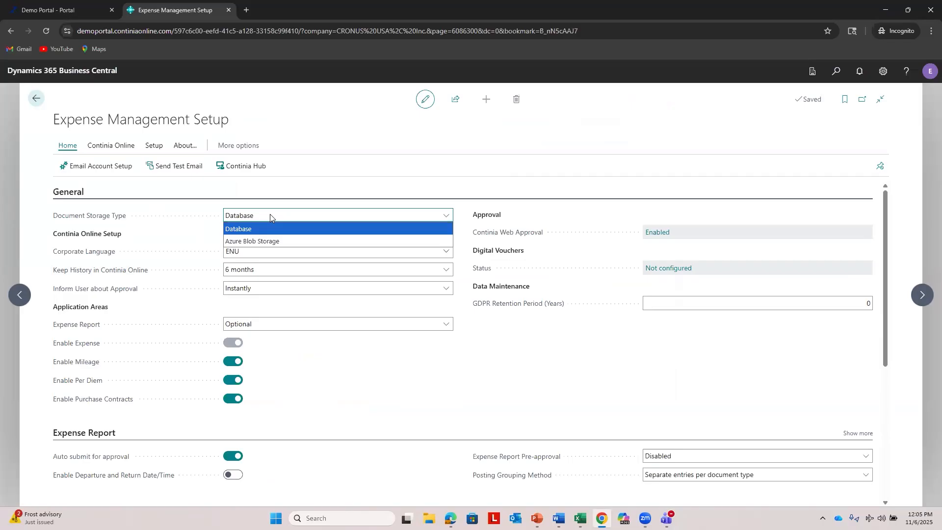
pyautogui.click(260, 242)
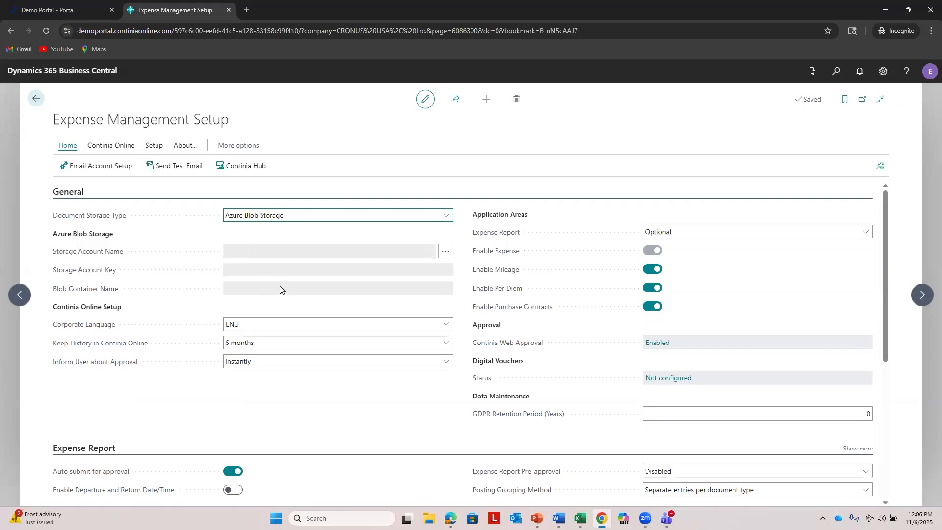
pyautogui.click(433, 212)
pyautogui.click(313, 225)
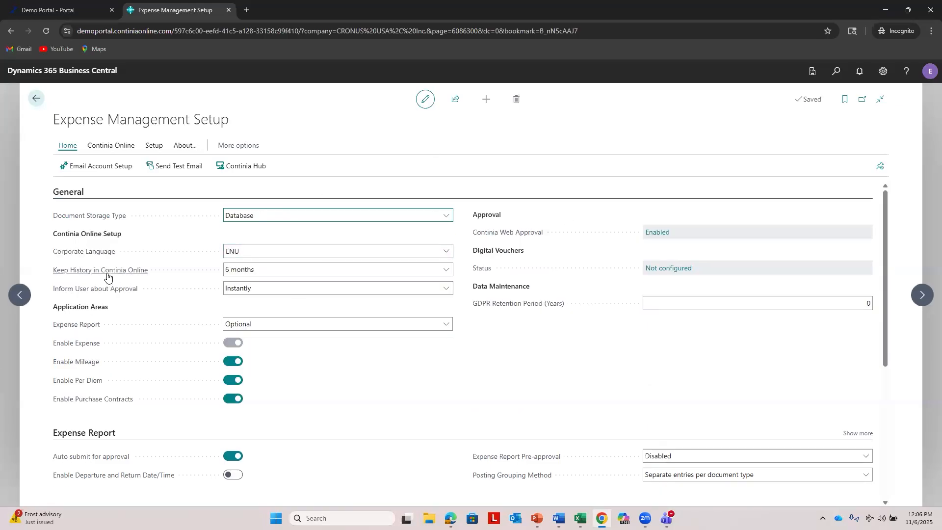
# Review the available options for Keep History in Continia Online and Inform User about Approval without changing them
pyautogui.moveTo(96, 274)
pyautogui.click(316, 269)
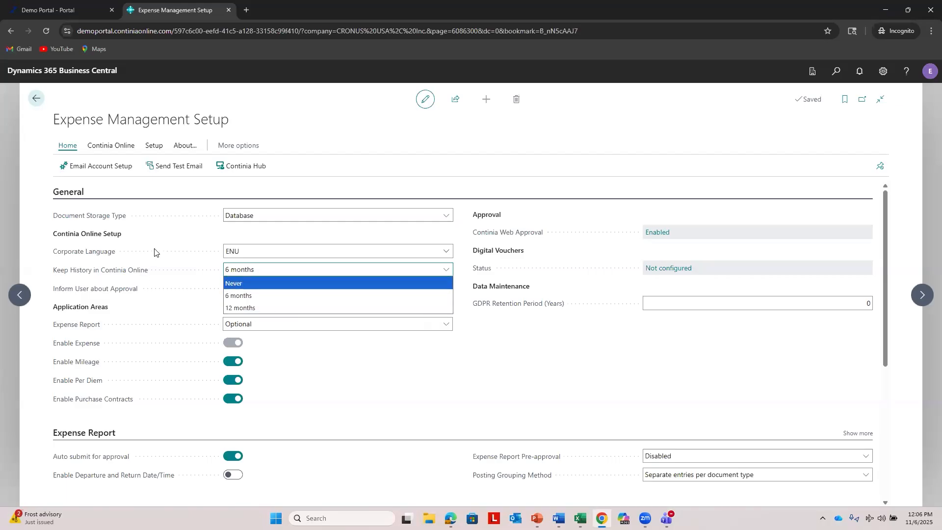
pyautogui.click(177, 264)
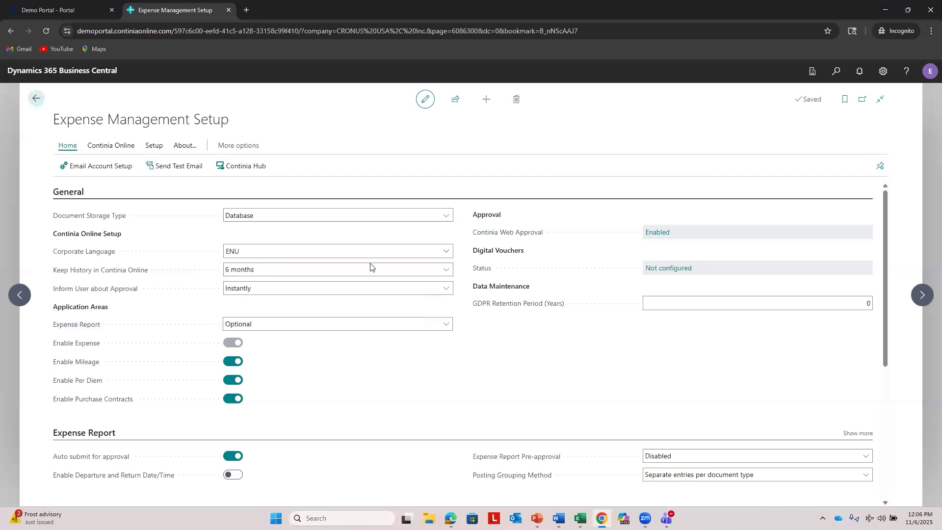
pyautogui.moveTo(84, 294)
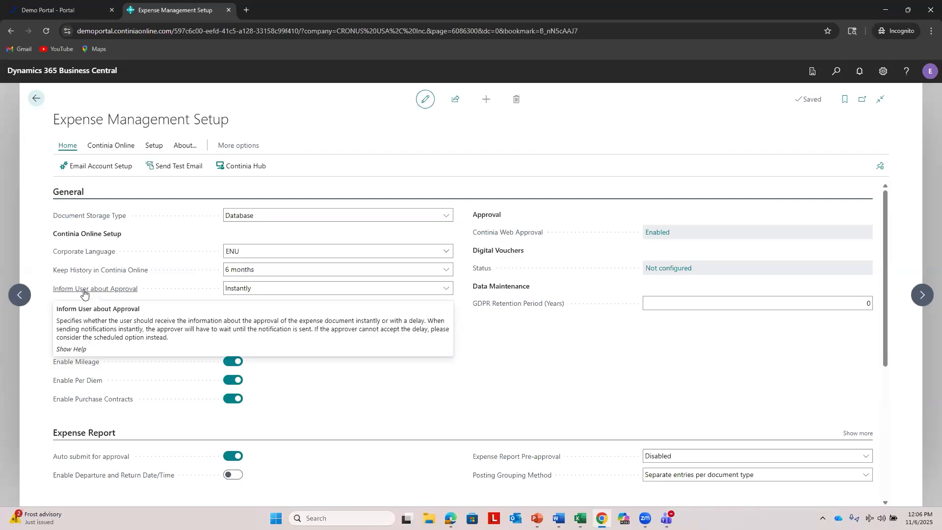
pyautogui.click(257, 289)
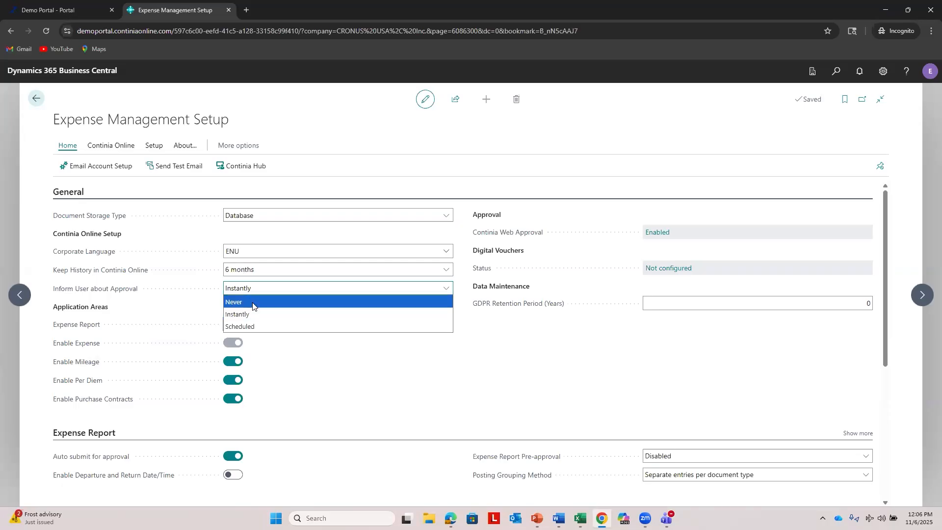
pyautogui.click(166, 305)
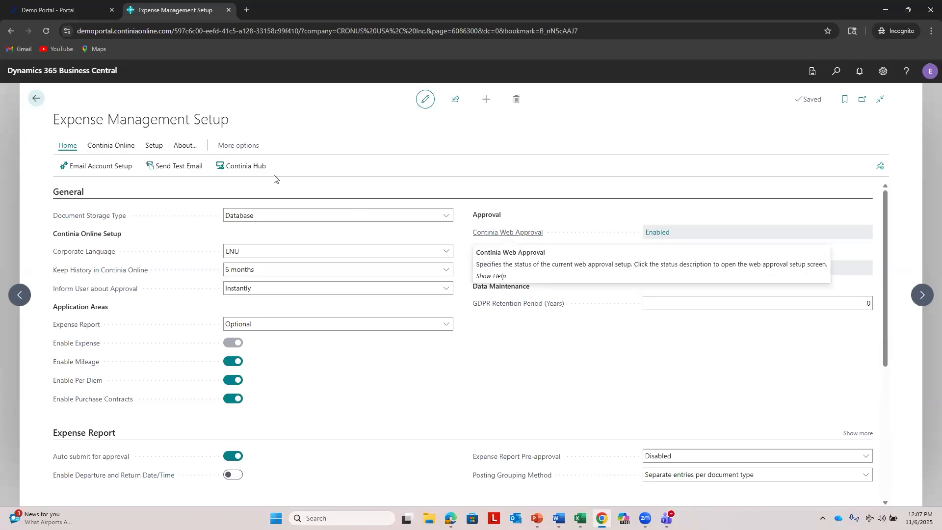
# Open the Web Approval setup, review its Azure Application ID and Azure Application Key fields, and close it
pyautogui.click(155, 148)
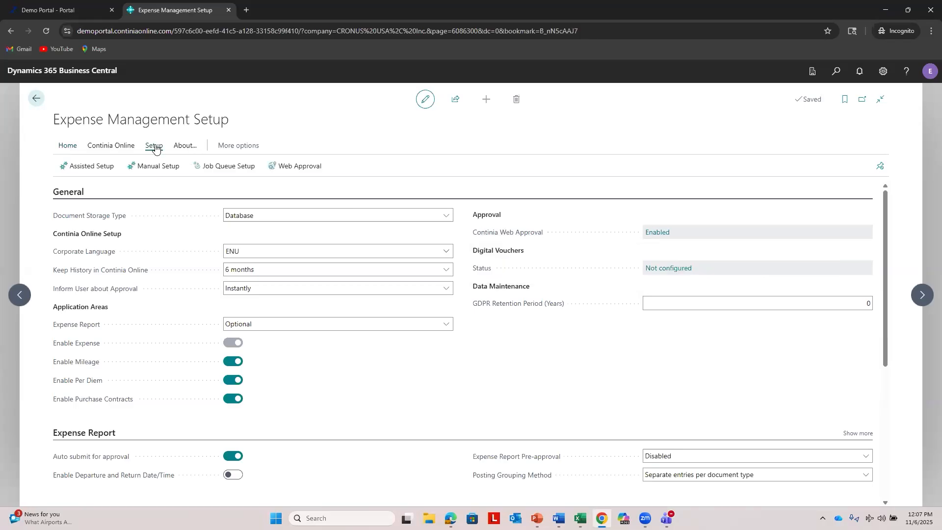
pyautogui.click(281, 169)
pyautogui.click(645, 123)
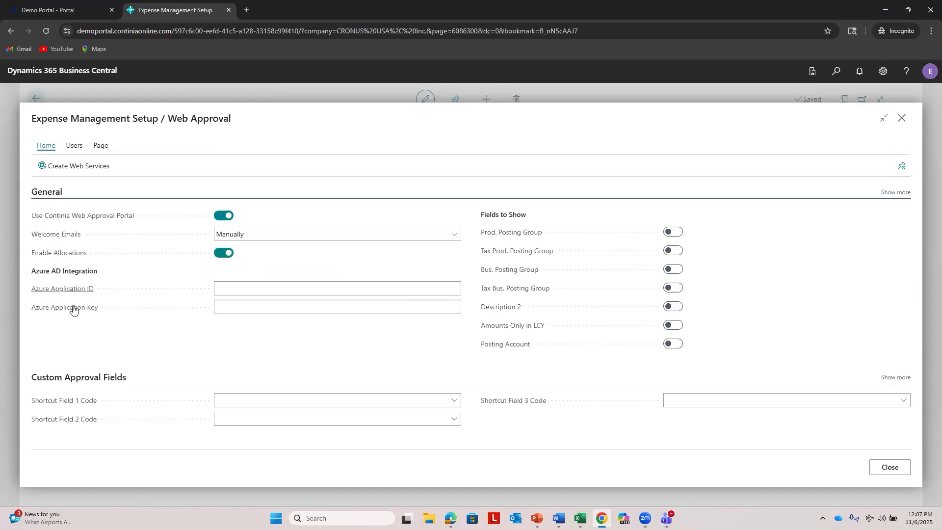
pyautogui.click(244, 307)
pyautogui.click(227, 289)
pyautogui.click(905, 472)
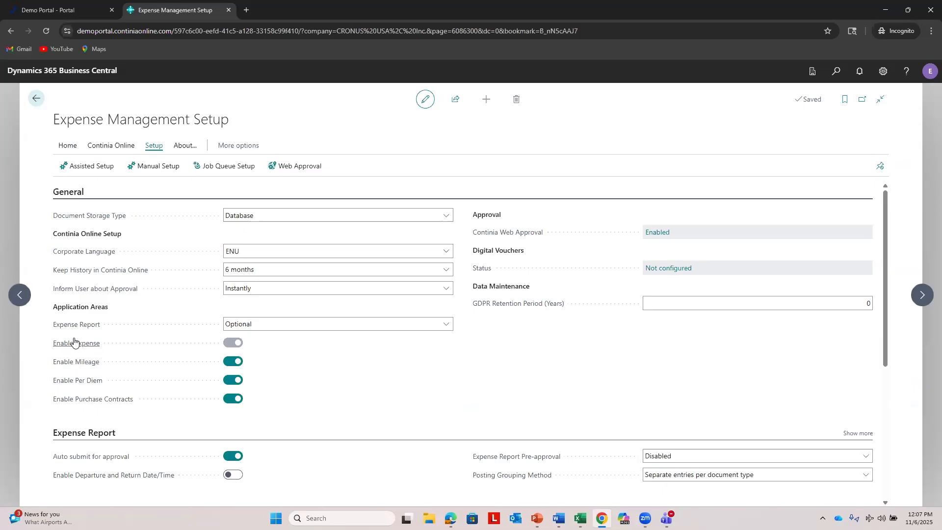
# Check the description and available options of the Expense Report application area without changing the setting
pyautogui.moveTo(75, 332)
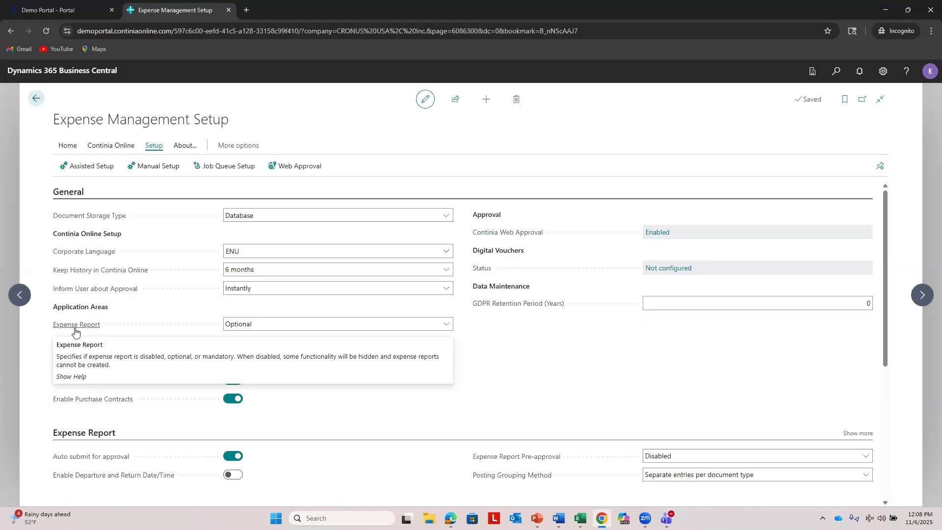
pyautogui.click(355, 324)
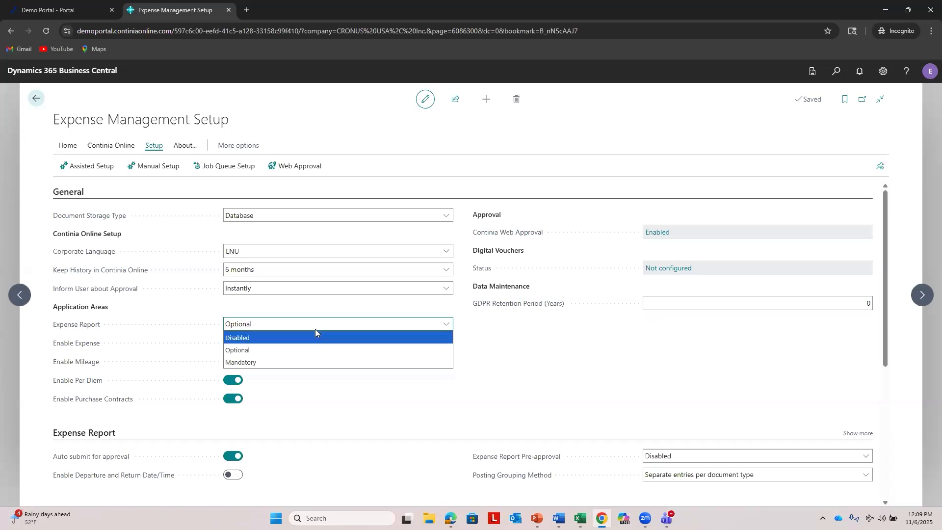
pyautogui.click(500, 343)
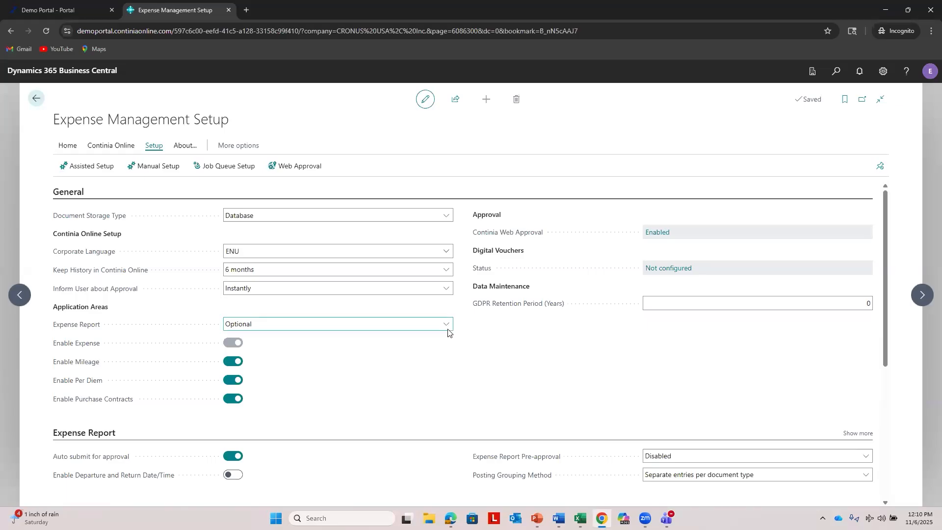
# Review the Expense Report area's options without changing them, and expand the Expense, Bank Transaction, Mileage and Per Diem sections
pyautogui.click(441, 325)
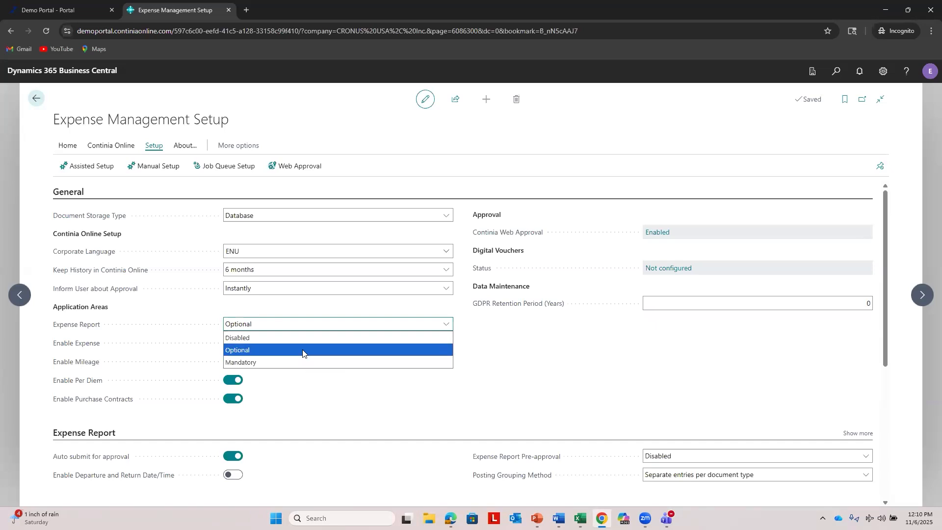
pyautogui.click(525, 376)
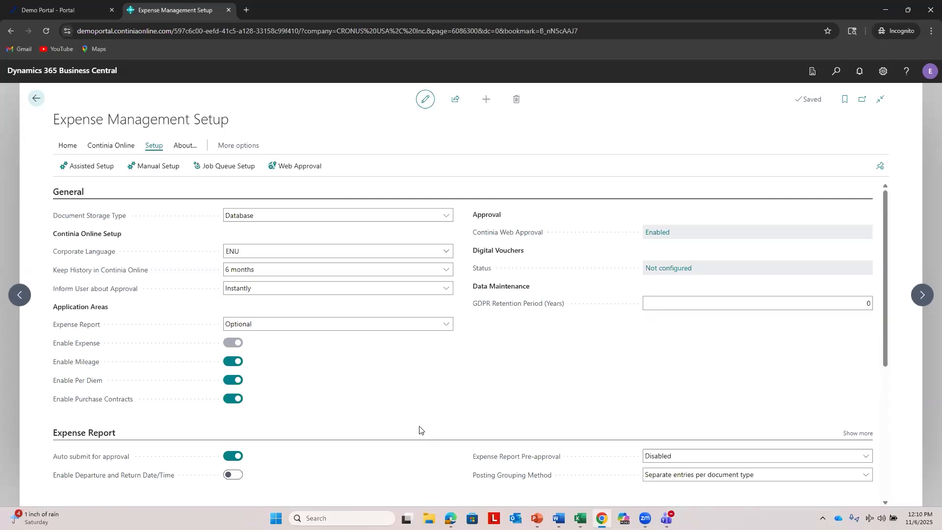
pyautogui.scroll(-3, 88, 375)
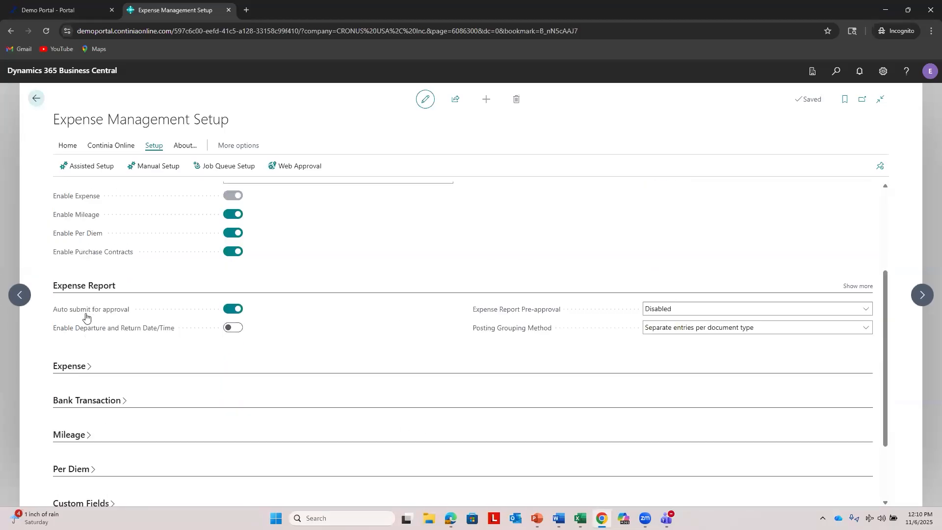
pyautogui.moveTo(89, 310)
pyautogui.click(74, 367)
pyautogui.scroll(-2, 81, 356)
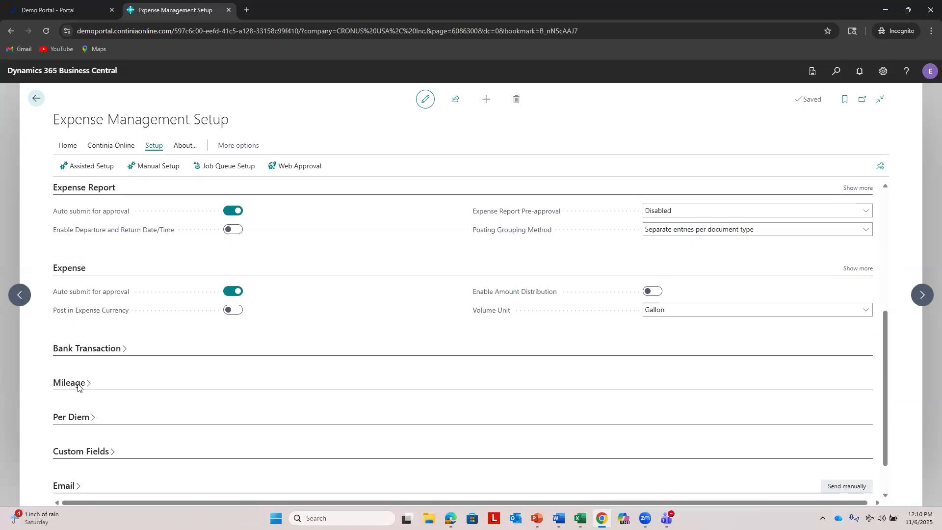
pyautogui.click(80, 411)
pyautogui.click(73, 504)
pyautogui.scroll(3, 147, 346)
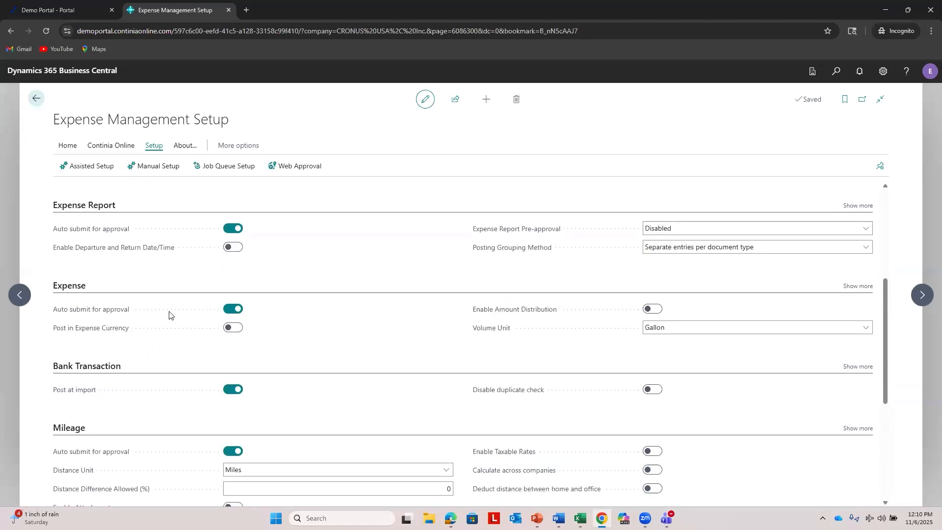
# Show all fields of the Expense Report section, and review and close the list of fields available for its Posting Description
pyautogui.moveTo(90, 230)
pyautogui.click(857, 205)
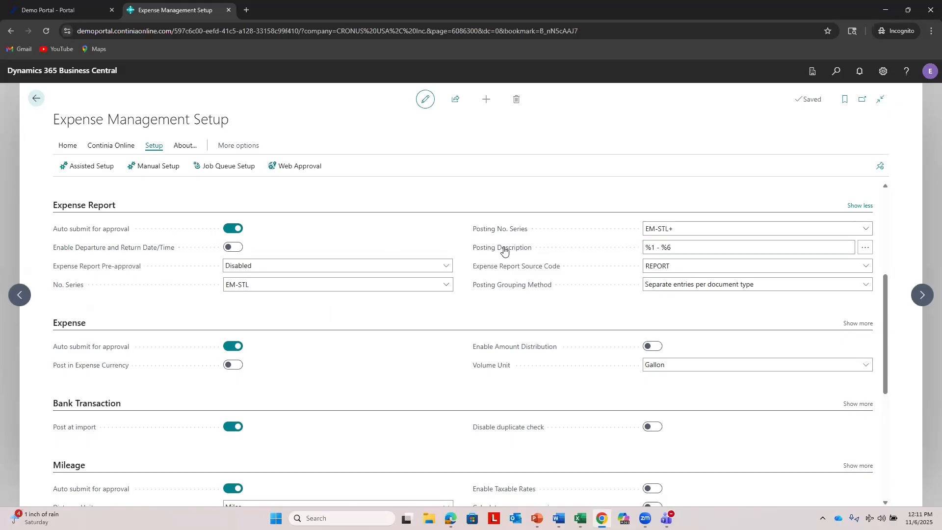
pyautogui.click(707, 246)
pyautogui.click(866, 249)
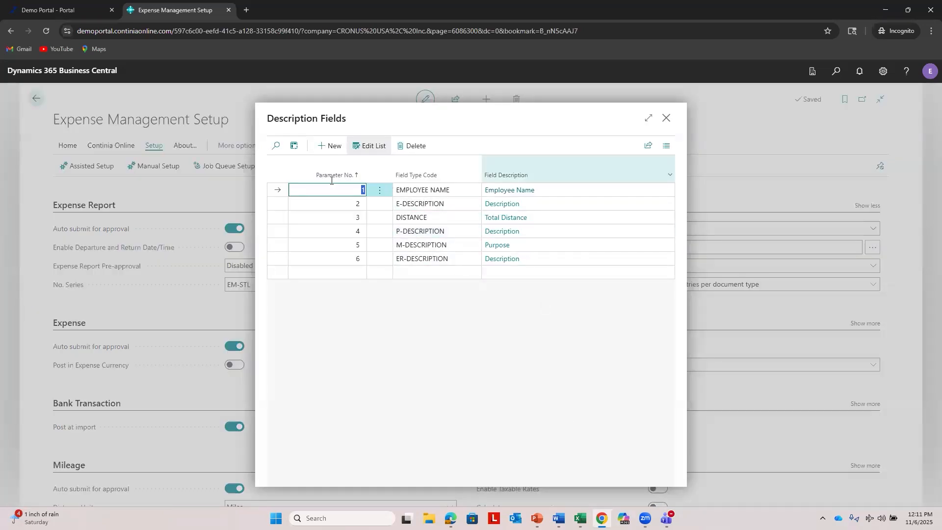
pyautogui.click(666, 118)
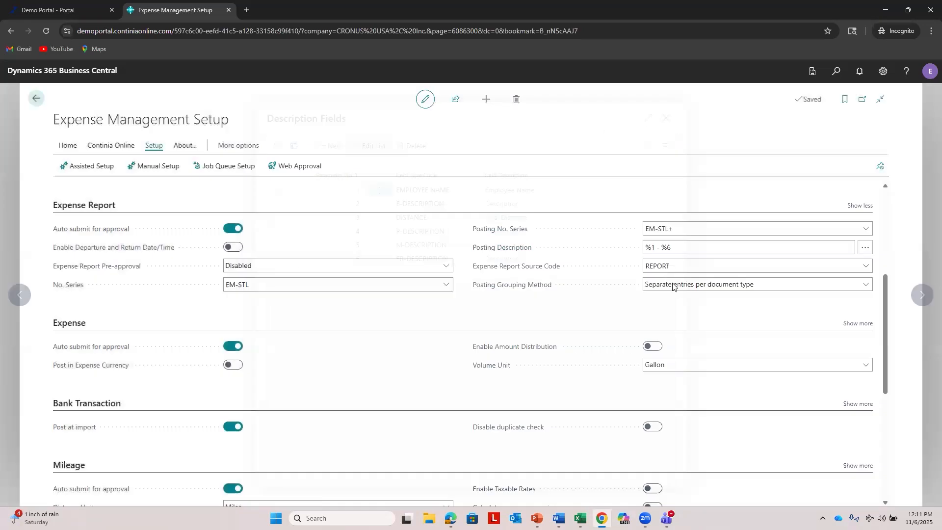
pyautogui.click(673, 248)
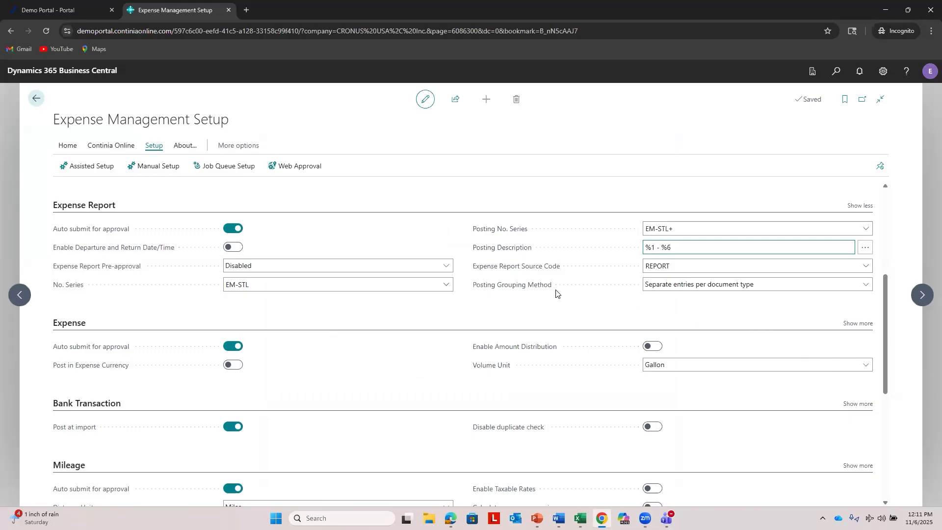
# Review the description and available options of the Expense Report Posting Grouping Method without changing the setting
pyautogui.moveTo(555, 294)
pyautogui.click(736, 286)
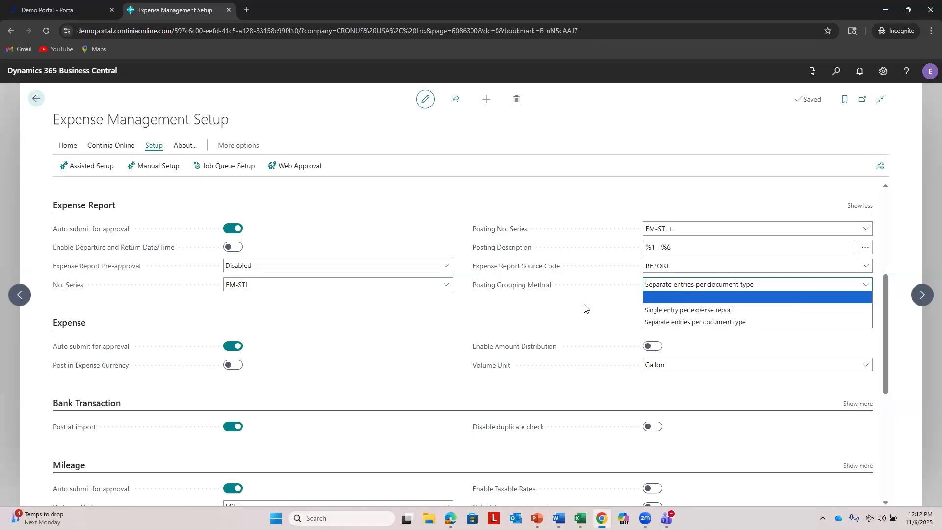
pyautogui.click(554, 308)
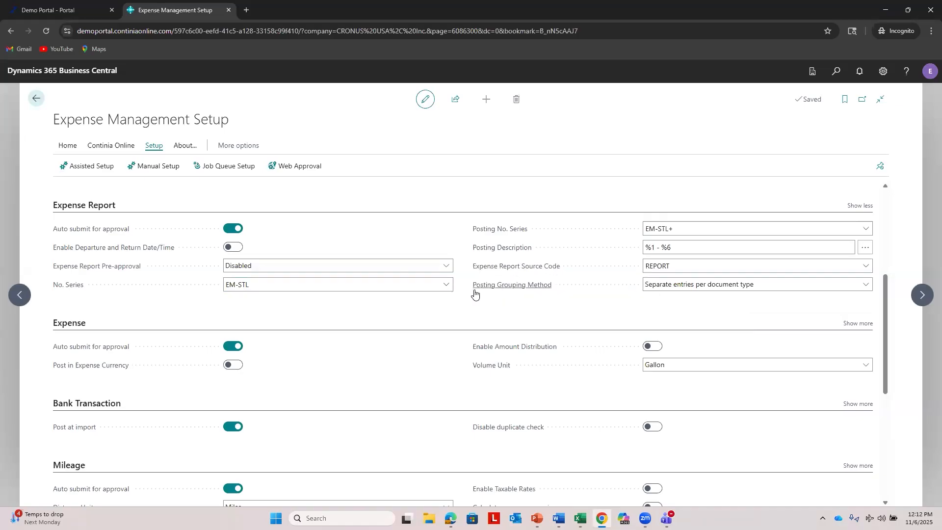
pyautogui.moveTo(475, 293)
# Show all fields of the Expense section and examine its auto-submit, Posting Description, Post in Expense Currency and Enable Amount Distribution settings
pyautogui.moveTo(85, 350)
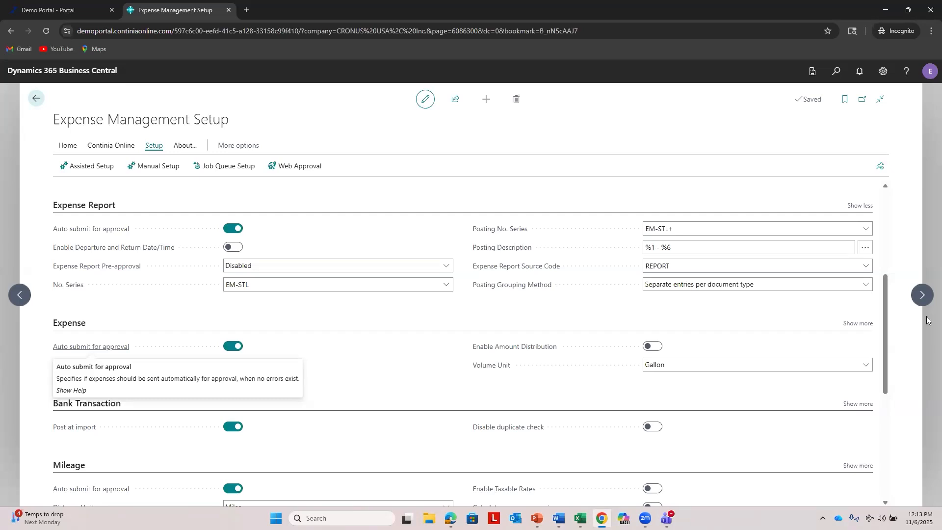
pyautogui.click(856, 323)
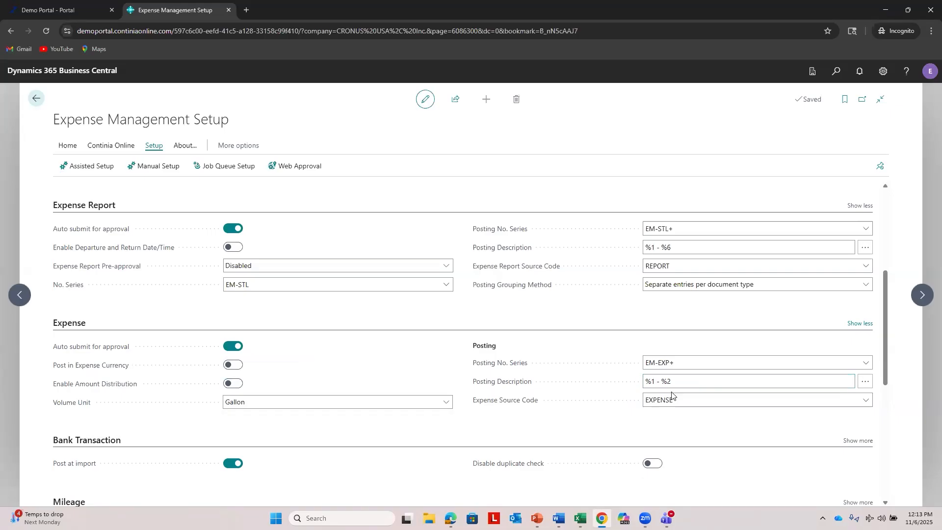
pyautogui.click(735, 382)
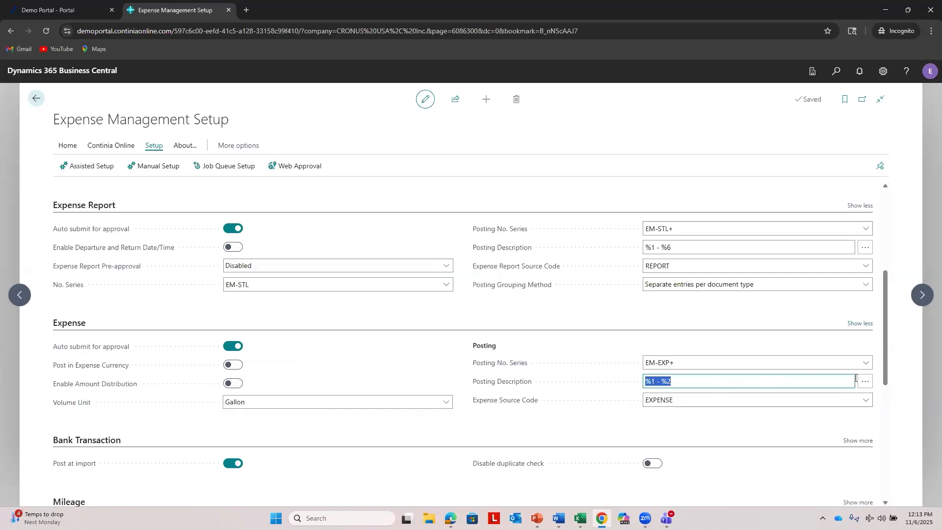
pyautogui.moveTo(108, 369)
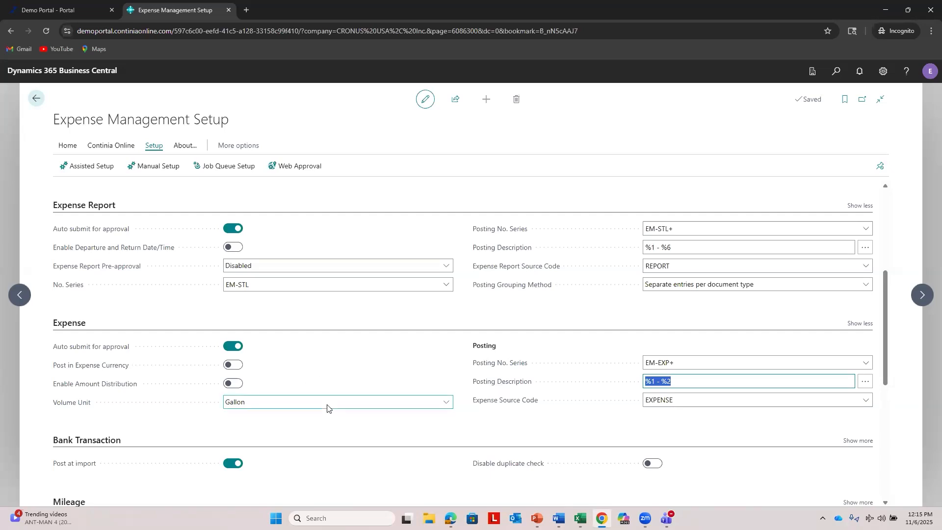
pyautogui.moveTo(104, 385)
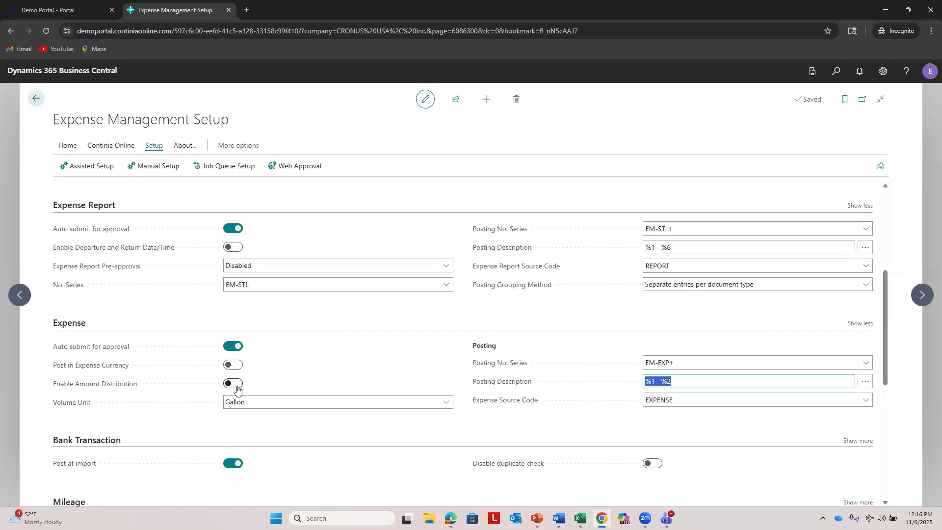
# Show all Bank Transaction fields and try to turn off Post at import after reading its description
pyautogui.scroll(-2, 237, 390)
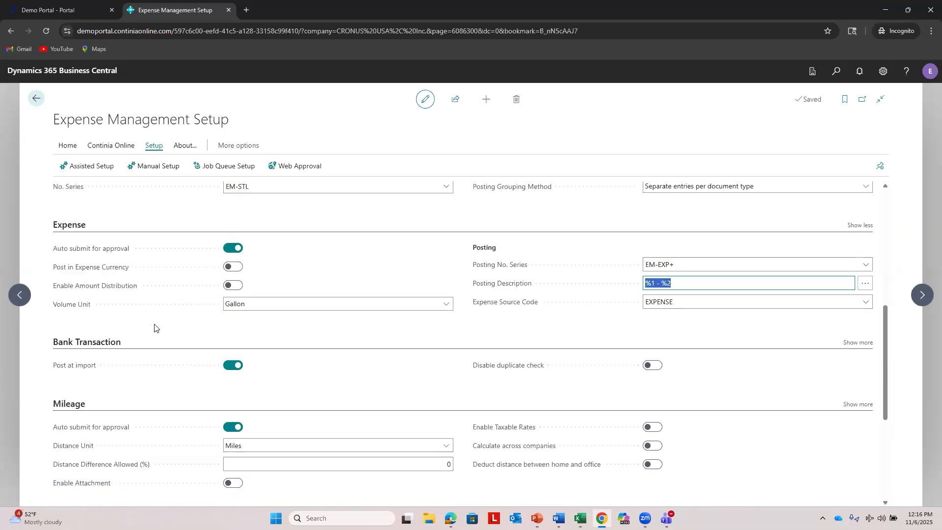
pyautogui.scroll(-2, 98, 254)
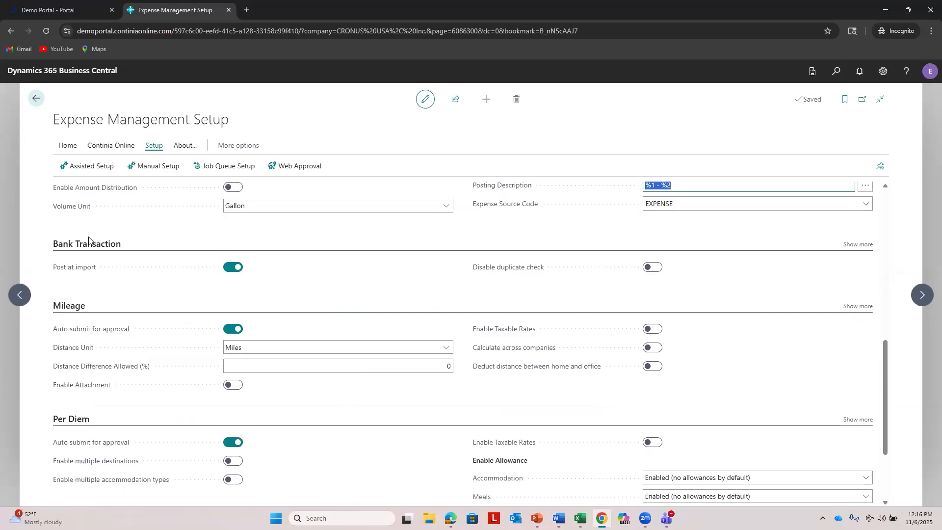
pyautogui.click(849, 244)
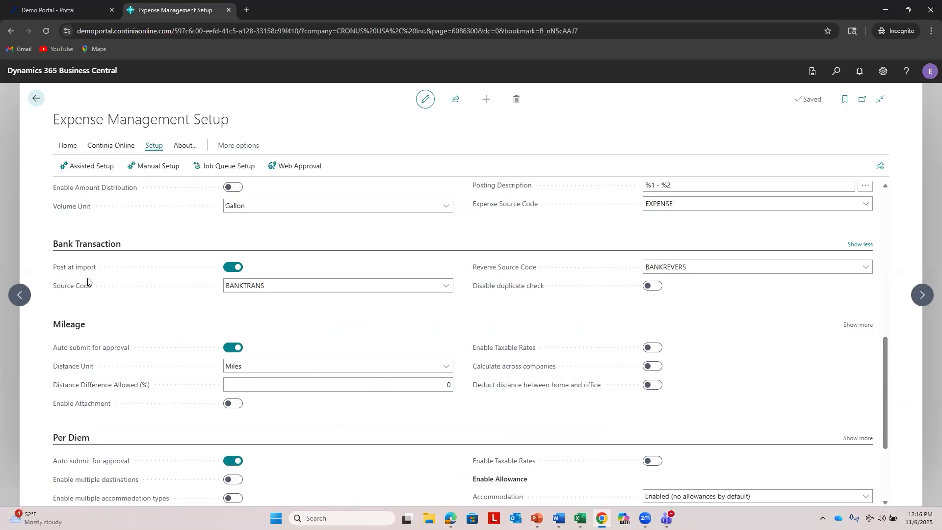
pyautogui.moveTo(83, 271)
pyautogui.moveTo(59, 275)
pyautogui.click(234, 268)
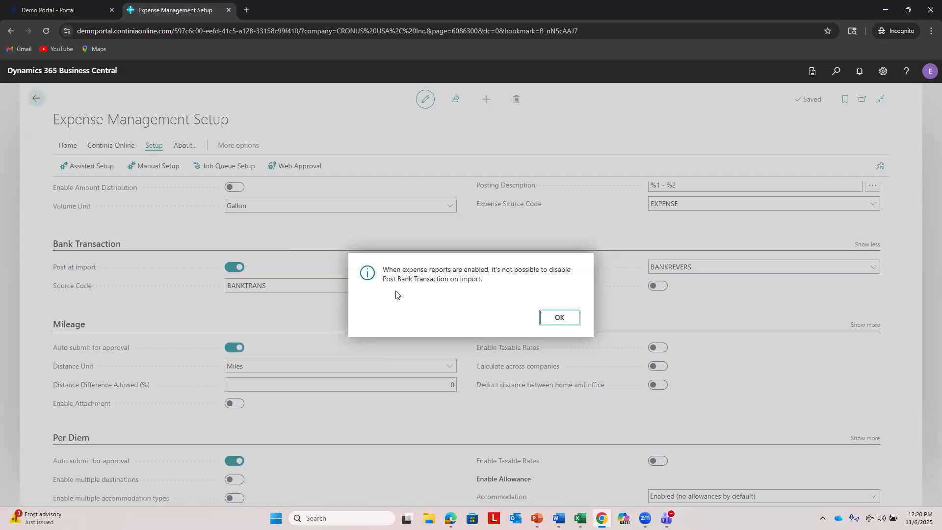
pyautogui.click(550, 318)
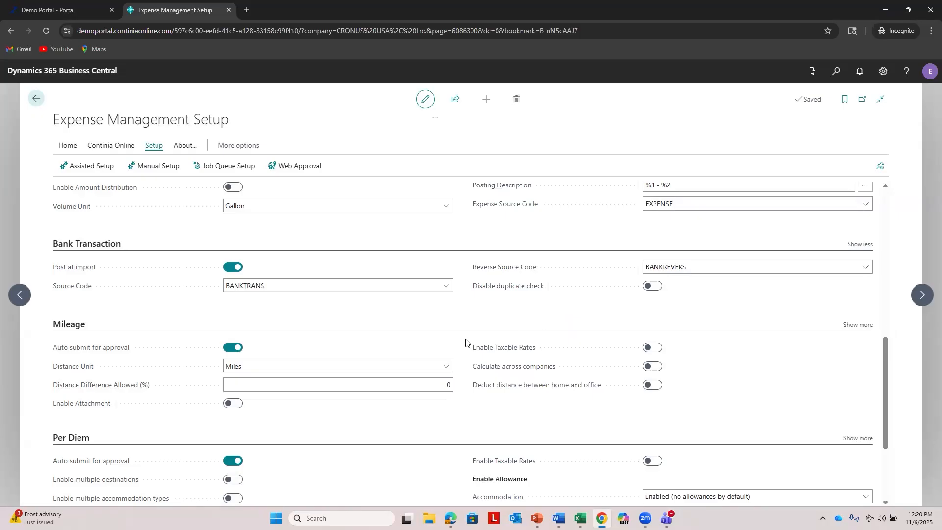
# Review the Mileage section's Distance Unit options and the descriptions of Distance Difference Allowed (%) and Calculate across companies without changing them
pyautogui.scroll(1, 203, 298)
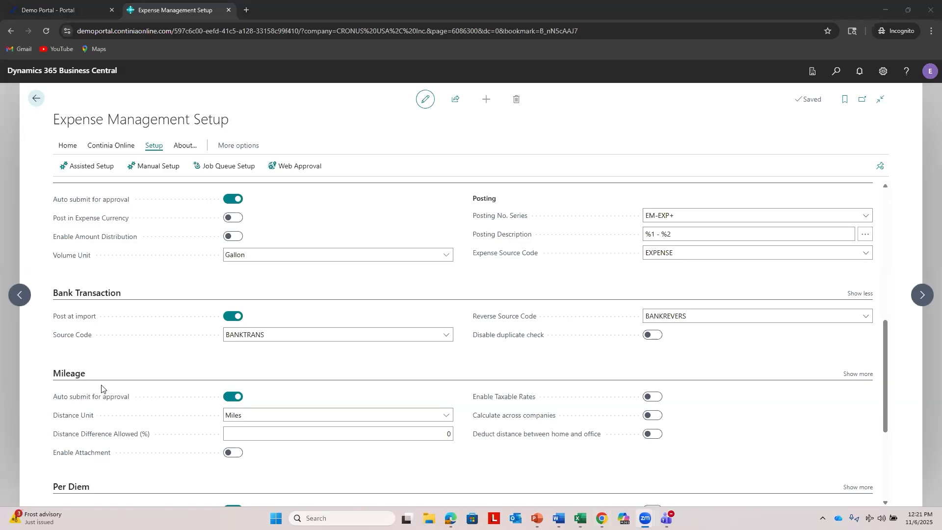
pyautogui.click(253, 417)
pyautogui.click(278, 399)
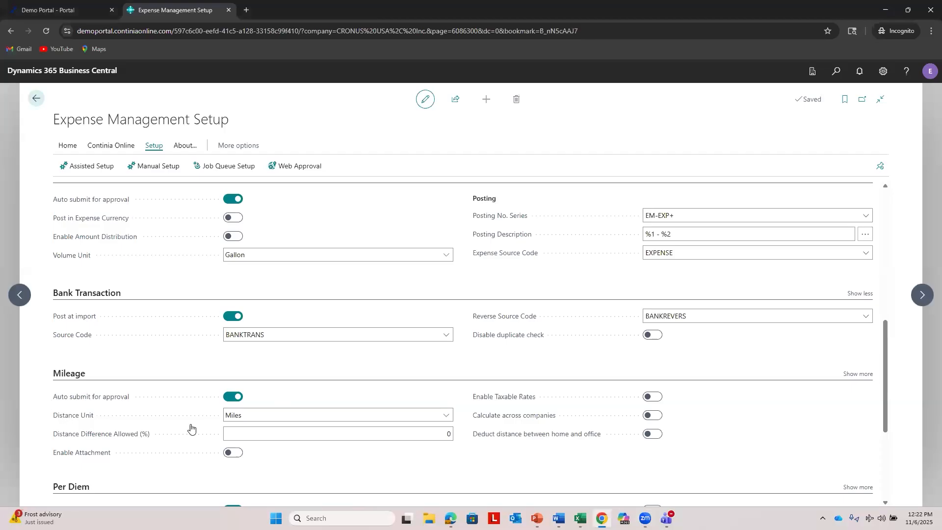
pyautogui.moveTo(130, 441)
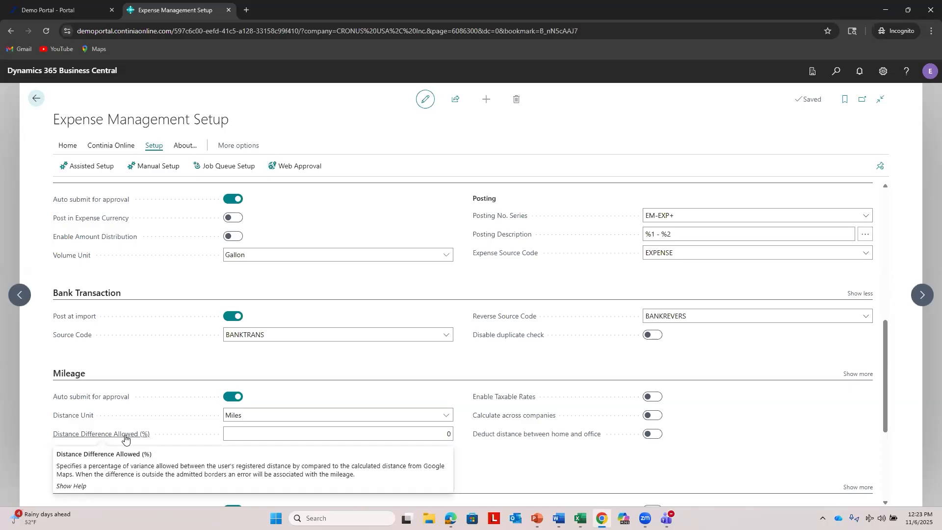
pyautogui.moveTo(517, 418)
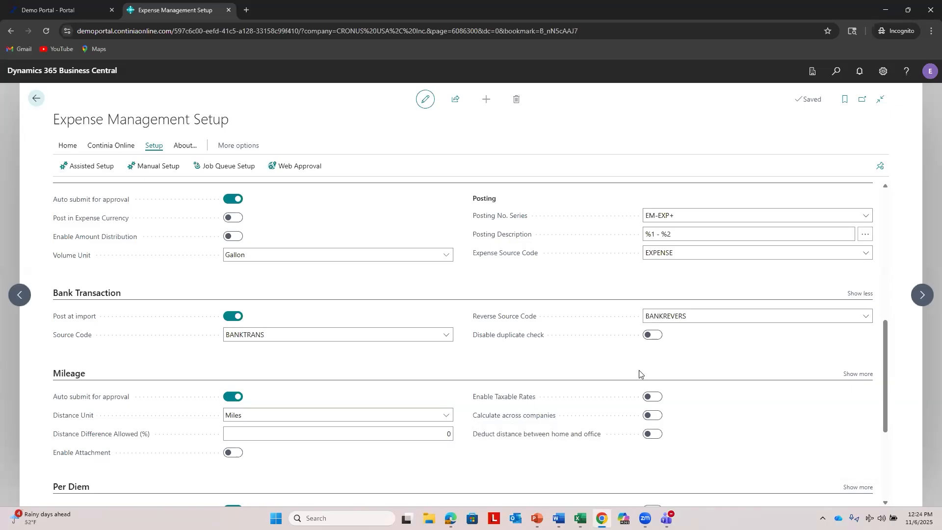
# Show the additional Mileage fields and examine the Posting Description setting
pyautogui.click(856, 374)
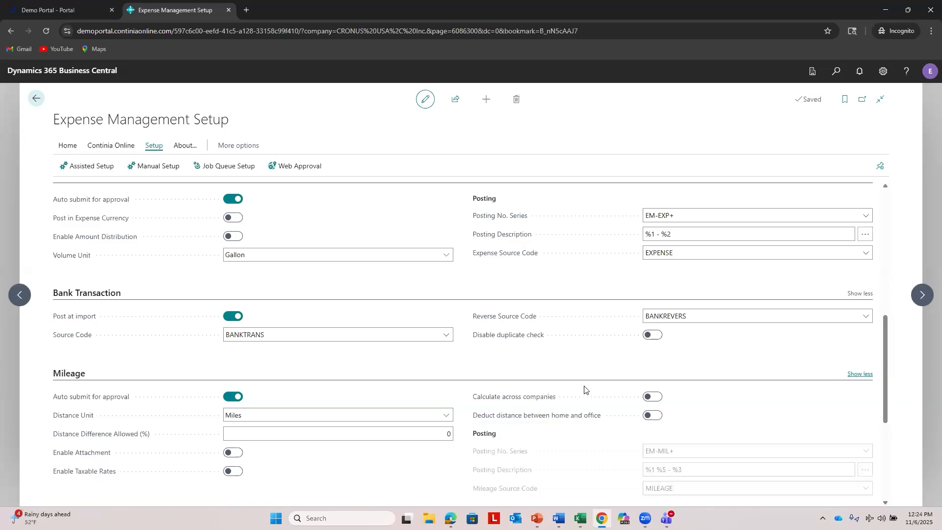
pyautogui.scroll(-1, 422, 333)
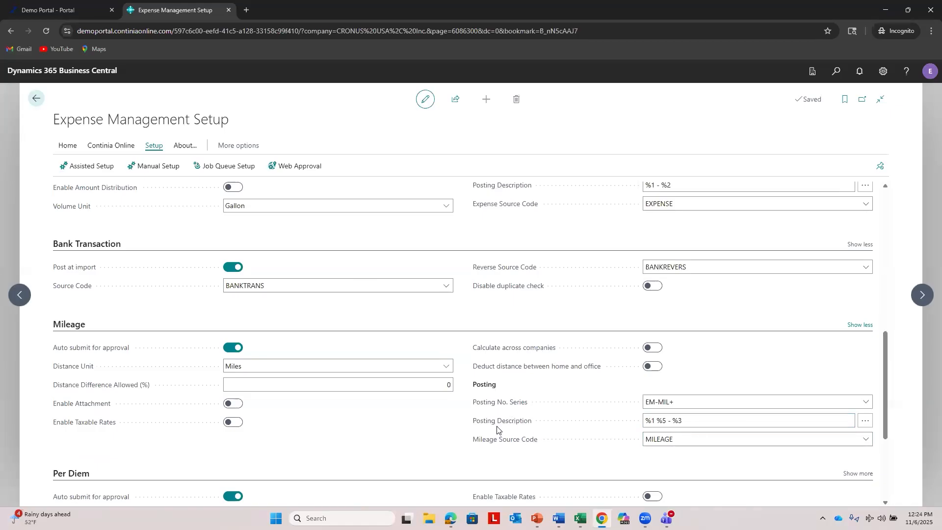
pyautogui.moveTo(496, 423)
# Show all Per Diem fields and read the descriptions of the multiple destinations and multiple accommodation types settings
pyautogui.scroll(-4, 493, 317)
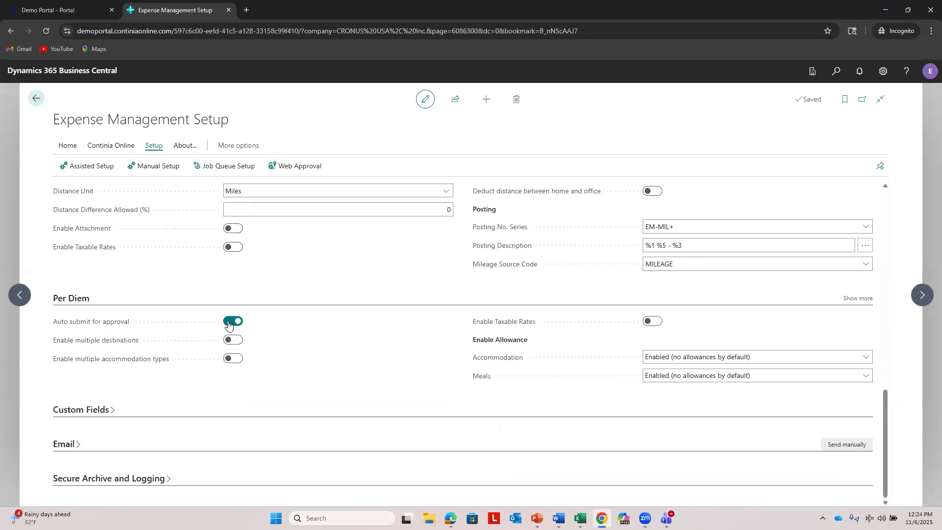
pyautogui.click(858, 299)
pyautogui.moveTo(96, 297)
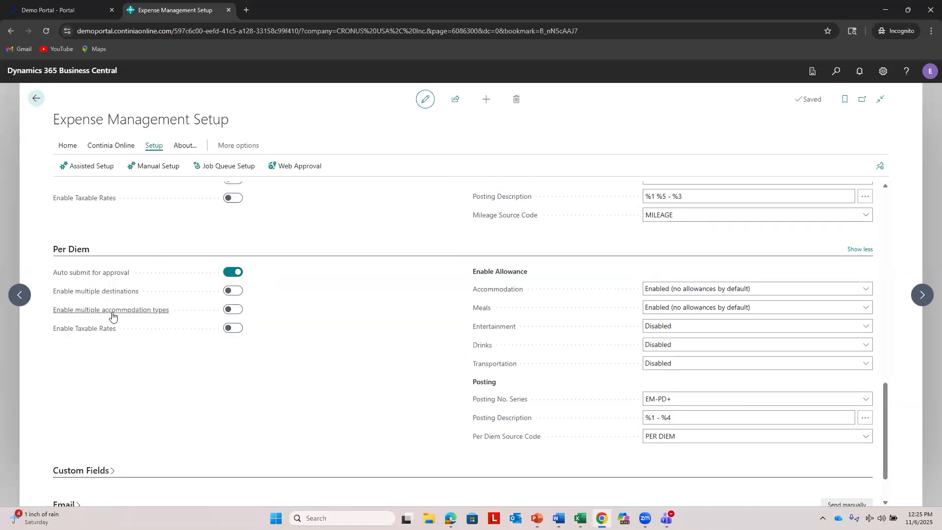
pyautogui.moveTo(111, 317)
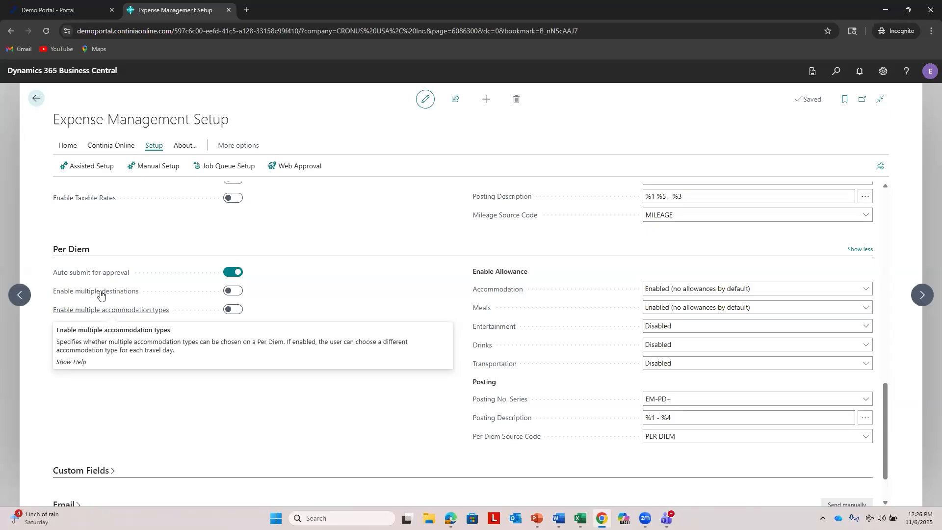
pyautogui.moveTo(112, 300)
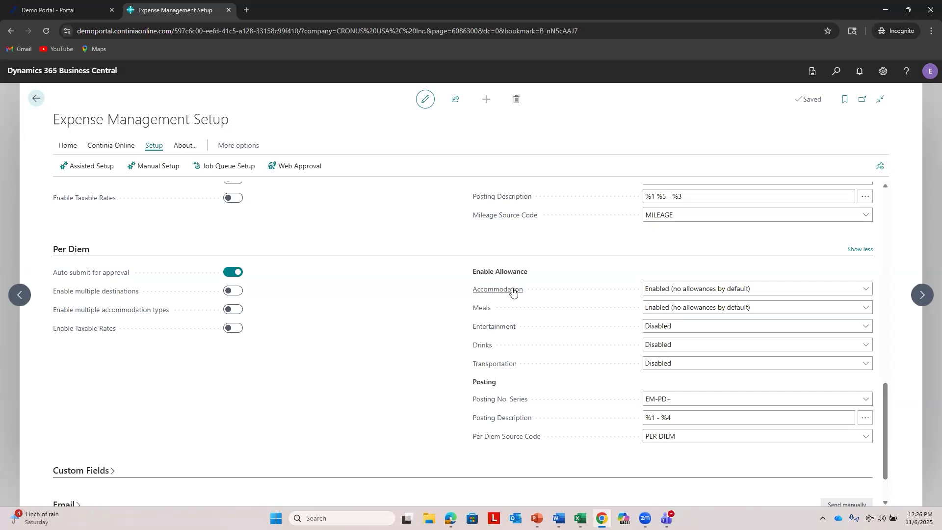
# Read the descriptions of the Accommodation, Meals and Entertainment allowances for Per Diem
pyautogui.moveTo(513, 291)
pyautogui.moveTo(478, 318)
pyautogui.moveTo(500, 333)
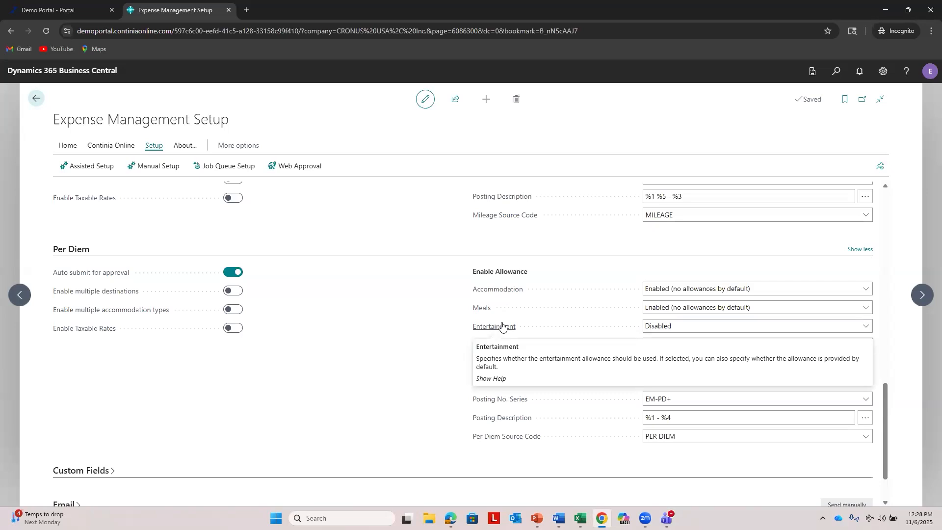
# Set the Per Diem Accommodation allowance to Enabled (allowances by default)
pyautogui.click(680, 289)
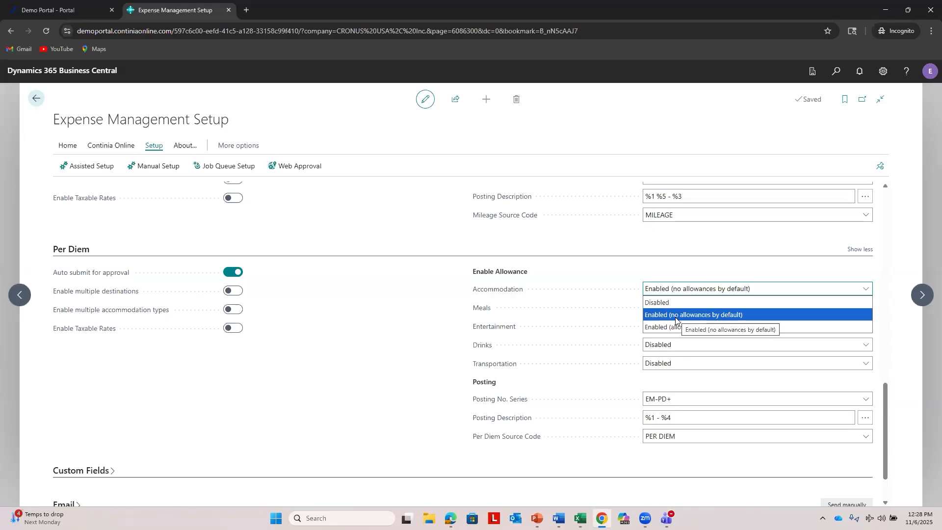
pyautogui.click(671, 291)
pyautogui.click(671, 290)
pyautogui.click(680, 324)
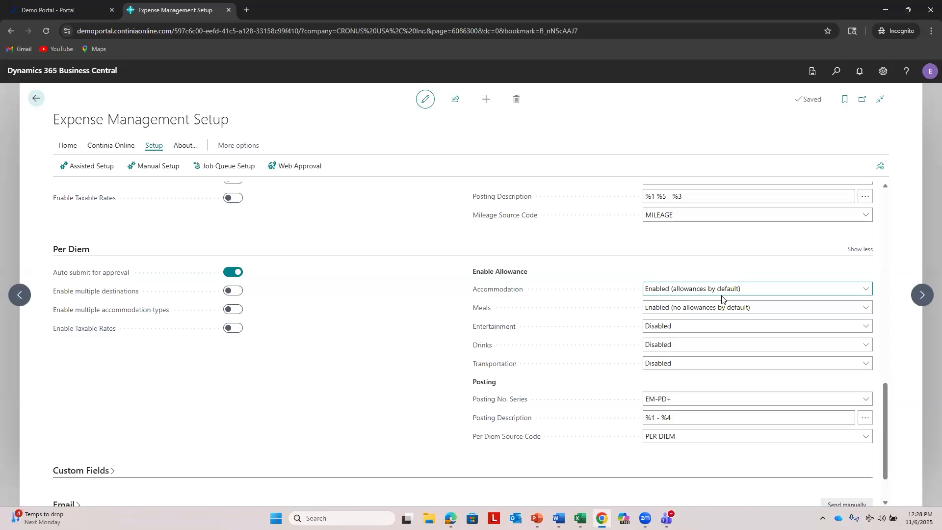
# Try Enabled (allowances by default) for the Per Diem Meals allowance and restore Enabled (no allowances by default)
pyautogui.click(712, 308)
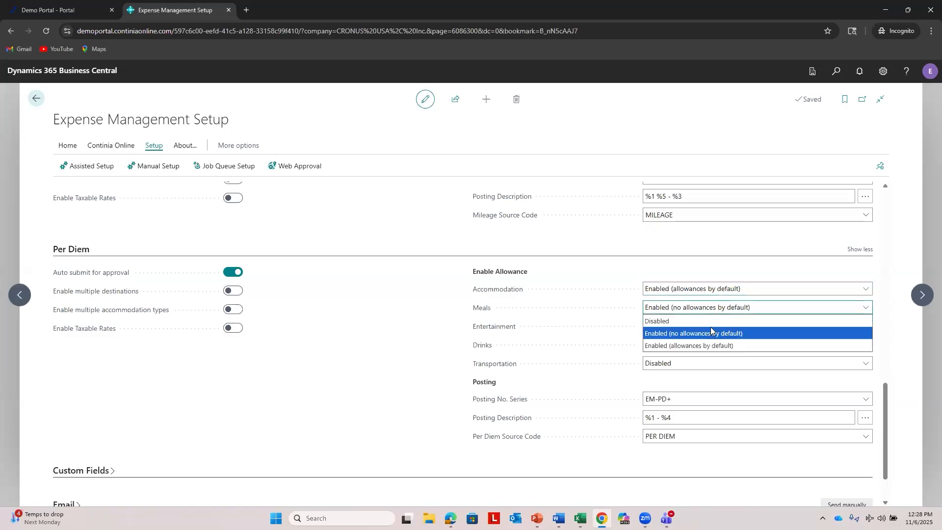
pyautogui.click(712, 344)
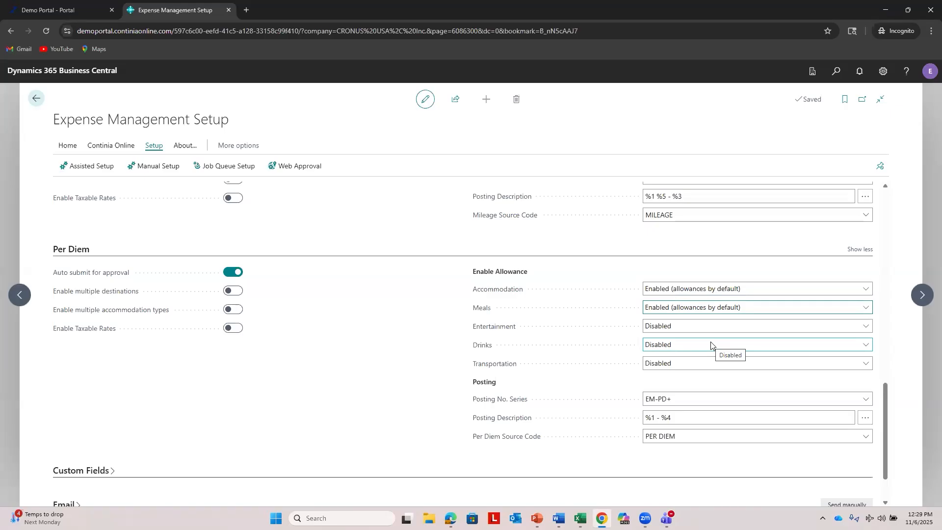
pyautogui.click(731, 308)
pyautogui.click(712, 355)
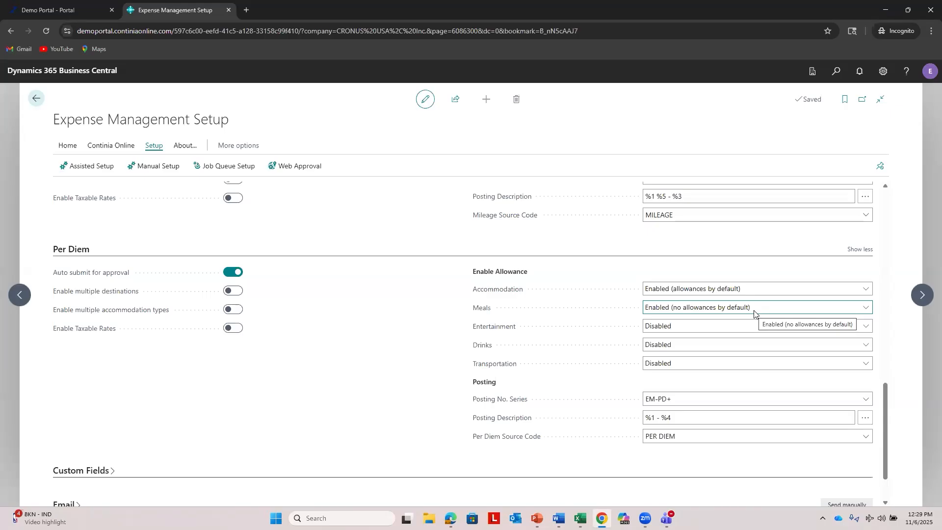
pyautogui.click(754, 312)
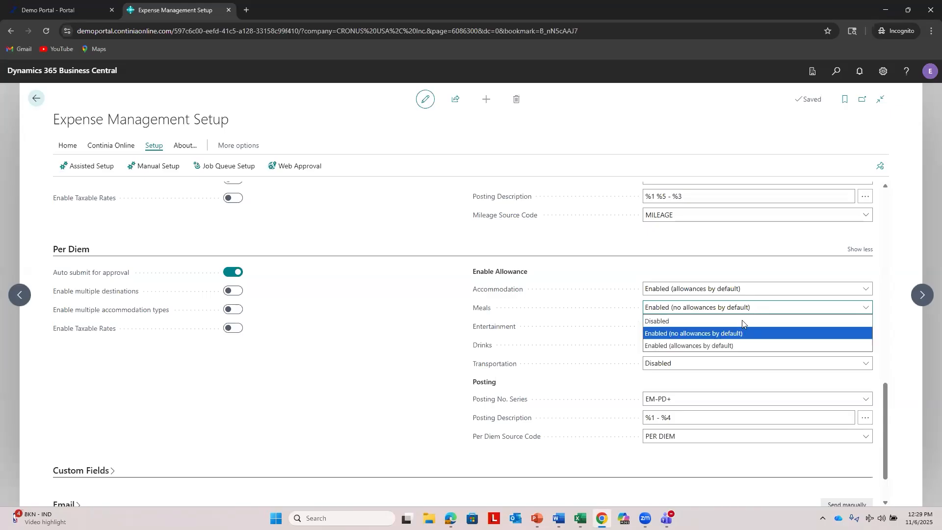
pyautogui.click(719, 347)
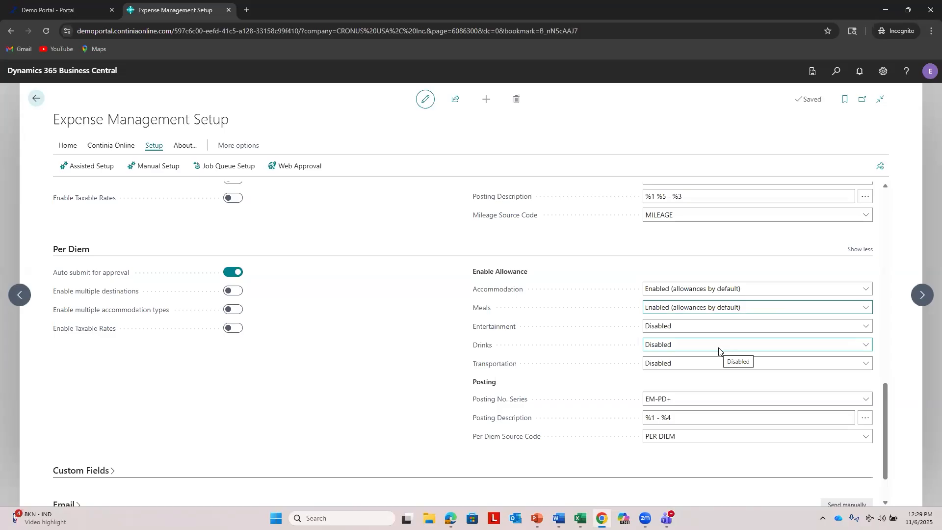
pyautogui.click(731, 312)
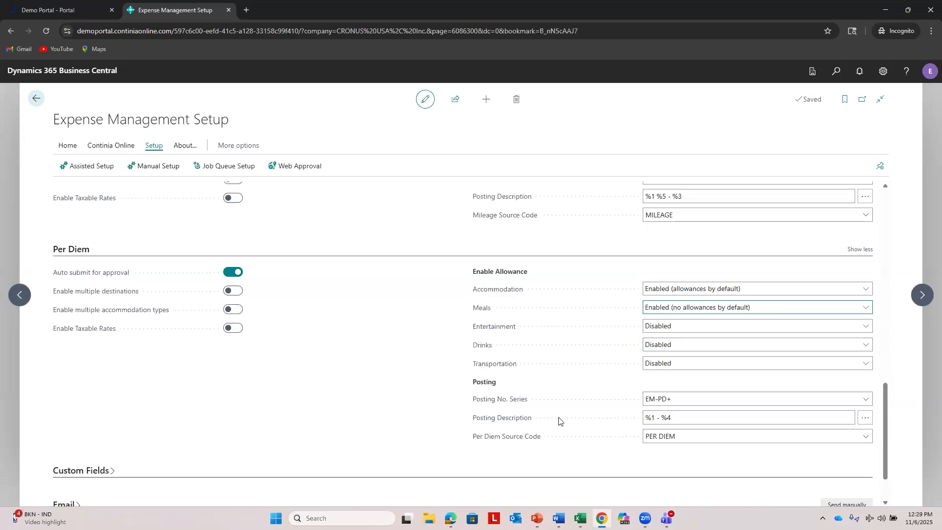
# Try Enabled (no allowances by default) for the Entertainment allowance, restore Disabled, and check the Accommodation options without changing them
pyautogui.click(667, 328)
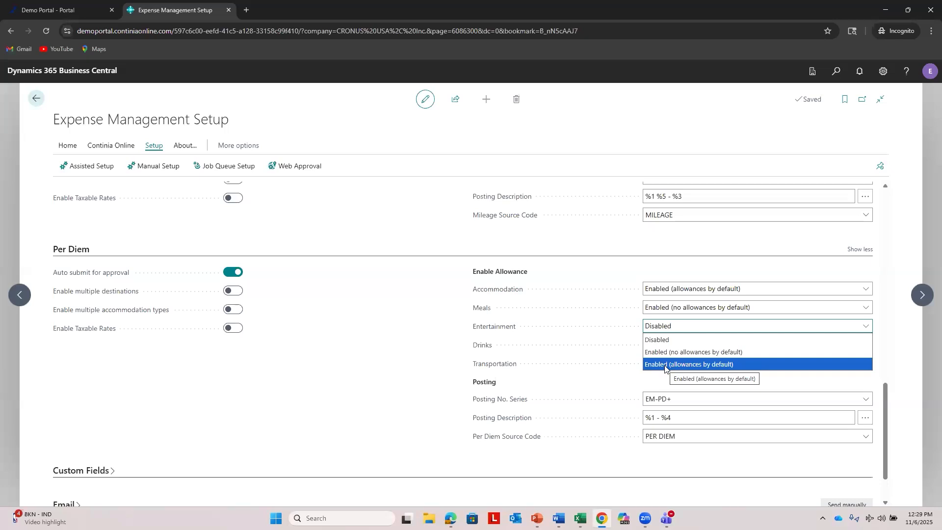
pyautogui.click(673, 352)
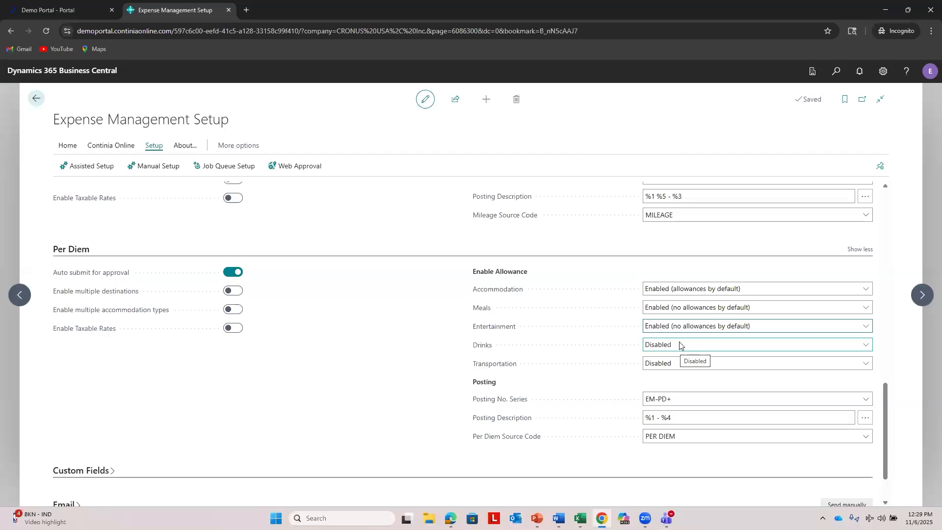
pyautogui.click(680, 326)
pyautogui.click(678, 338)
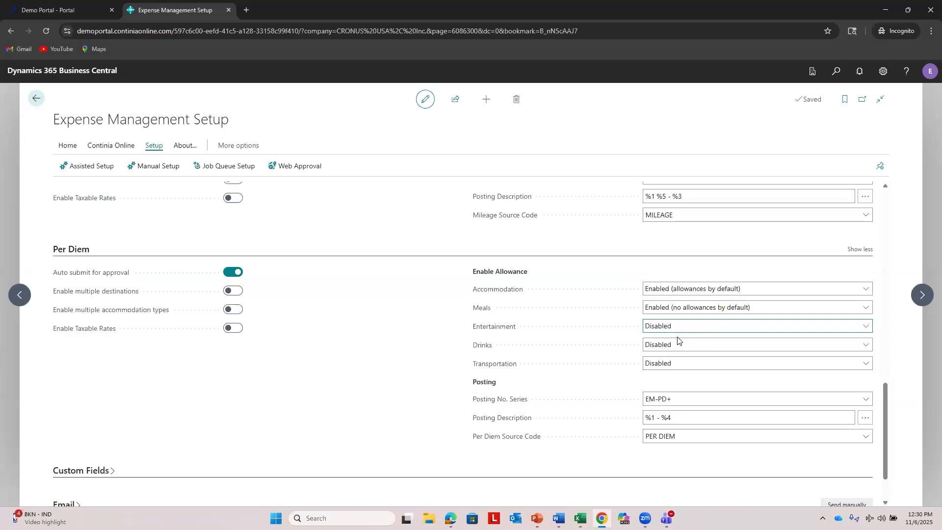
pyautogui.click(670, 289)
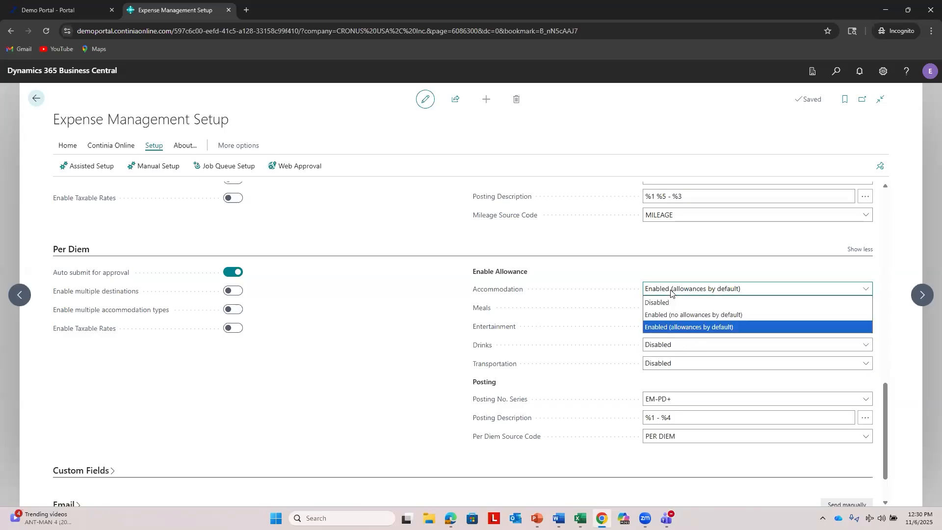
pyautogui.click(671, 291)
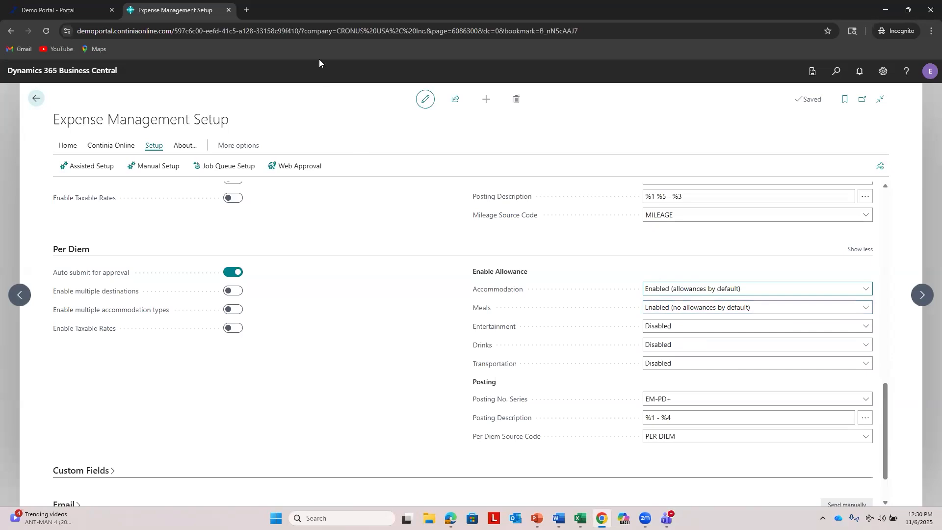
# Examine the description field parameters available for the Per Diem Posting Description and close the list
pyautogui.moveTo(508, 422)
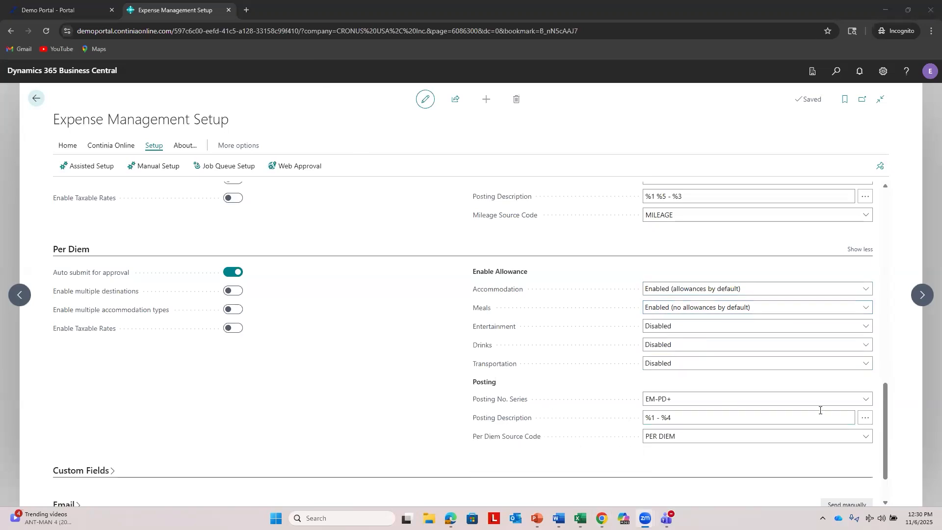
pyautogui.click(864, 418)
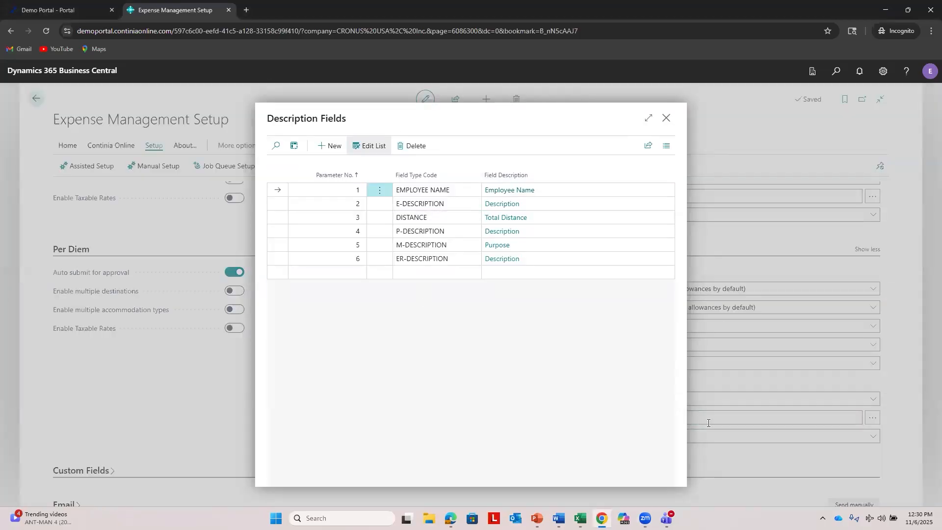
pyautogui.click(666, 118)
# Expand the Custom Fields section and review the codes available for the Expense Shortcut Field 1 Code without selecting one
pyautogui.scroll(-2, 493, 353)
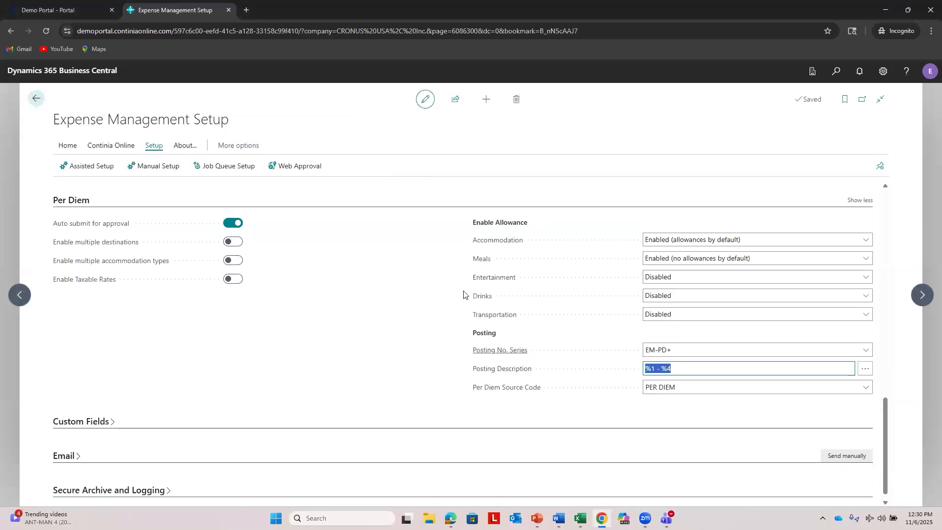
pyautogui.scroll(-3, 236, 294)
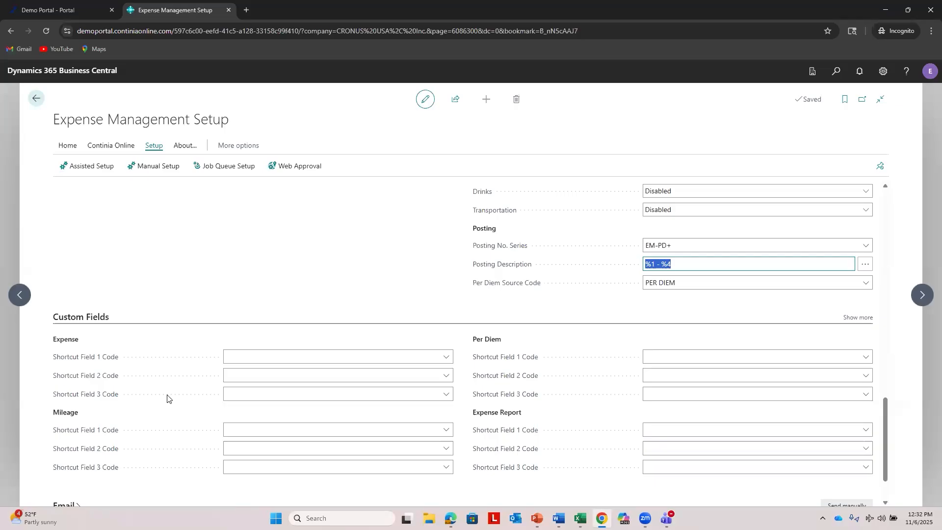
pyautogui.click(400, 358)
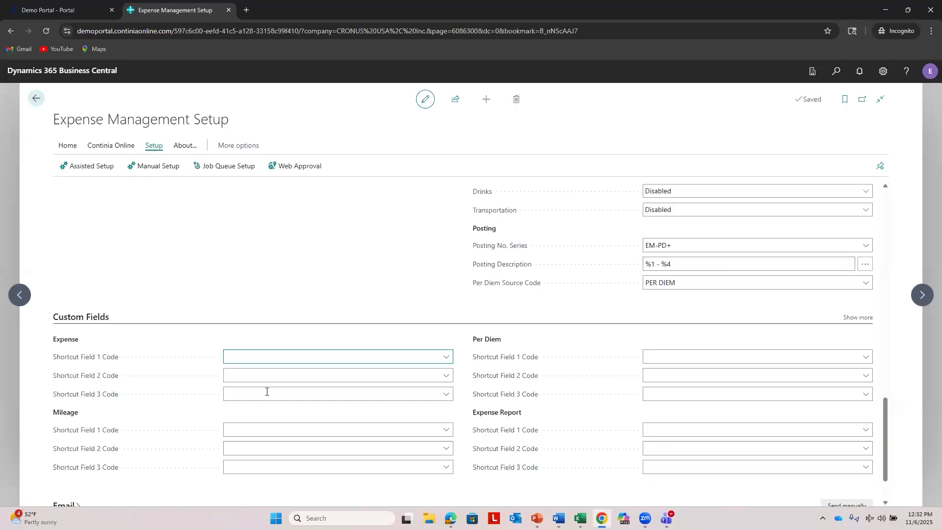
pyautogui.click(446, 357)
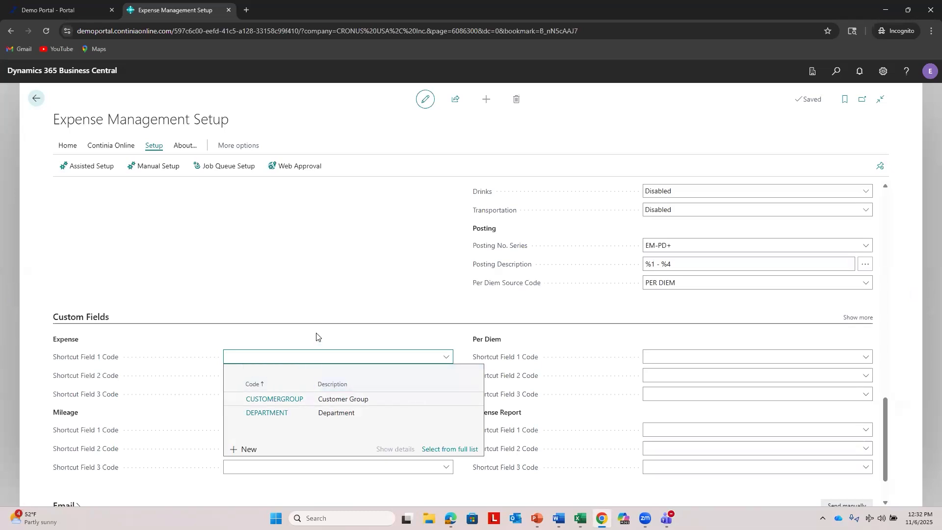
pyautogui.click(475, 360)
pyautogui.click(447, 358)
pyautogui.press('Escape')
pyautogui.click(370, 377)
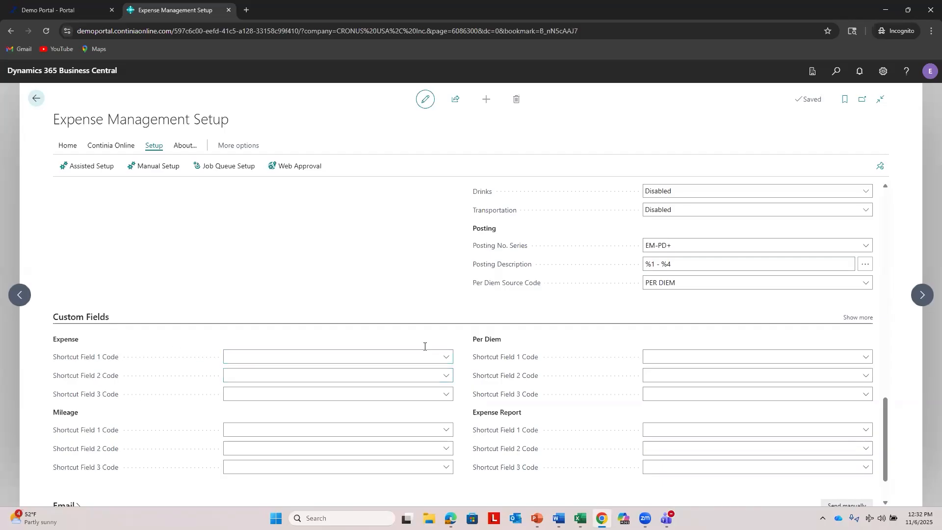
pyautogui.click(445, 357)
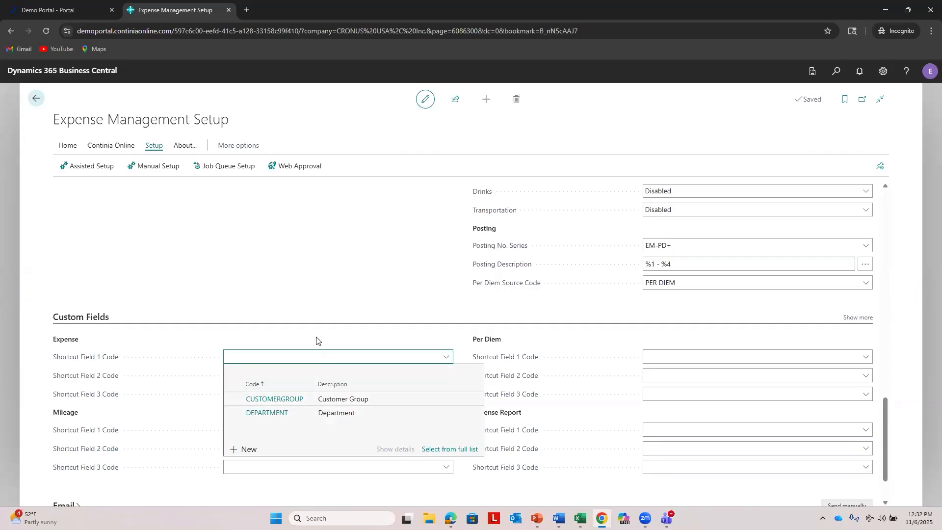
pyautogui.click(317, 340)
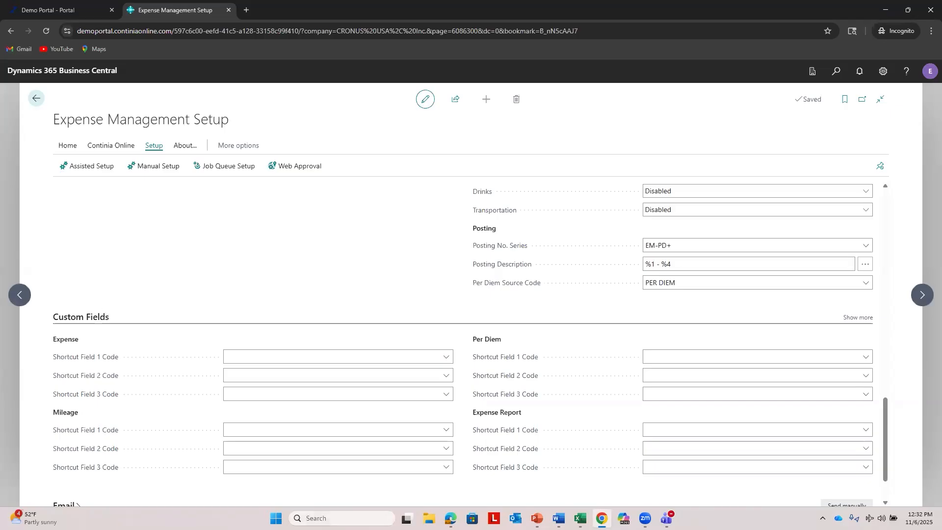
# Open the Email Accounts page from the setup's Email section and show the accounts as a list
pyautogui.scroll(-2, 147, 399)
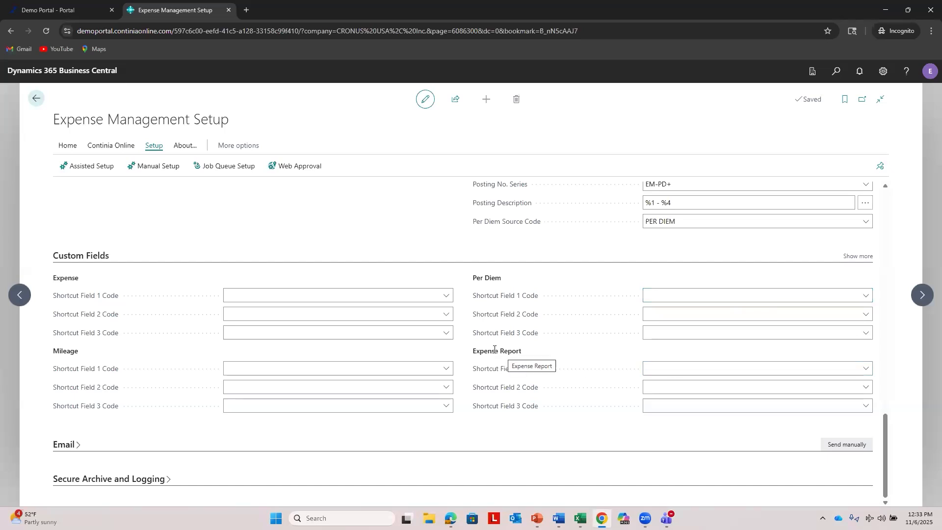
pyautogui.scroll(-3, 298, 319)
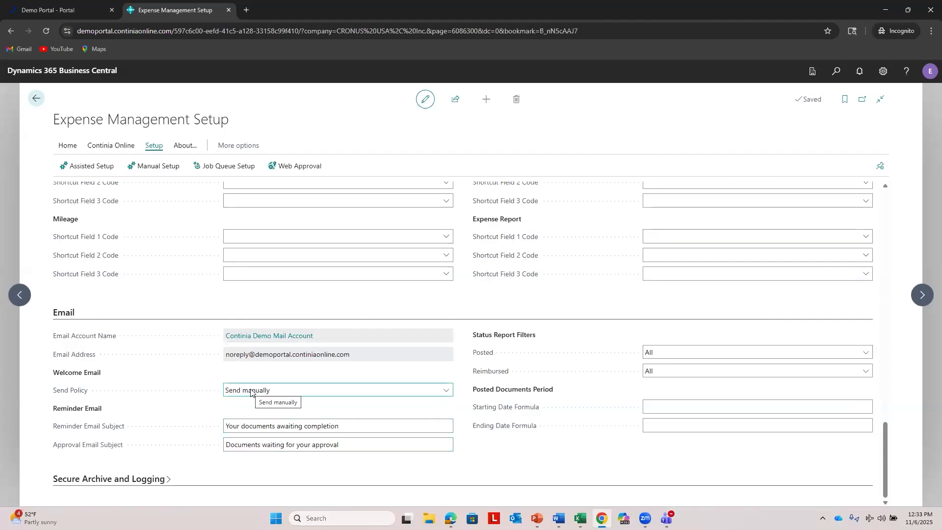
pyautogui.click(259, 336)
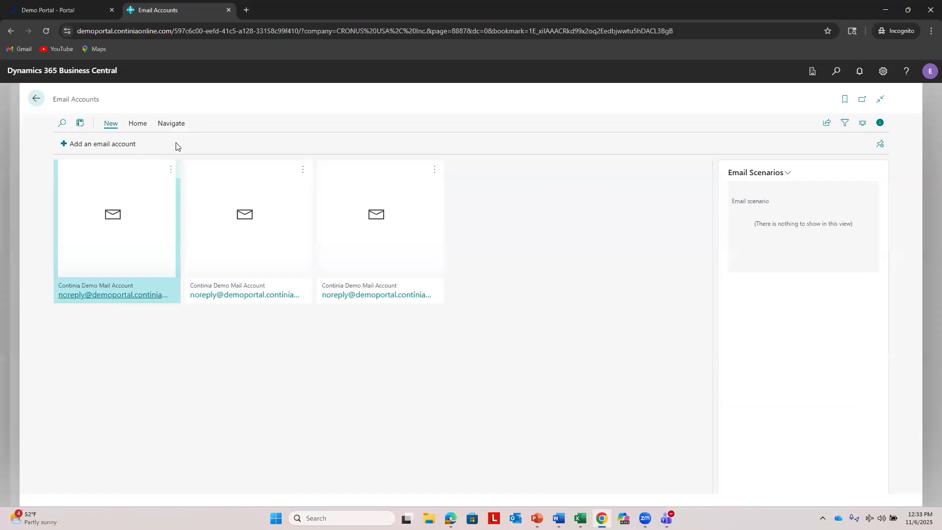
pyautogui.click(863, 122)
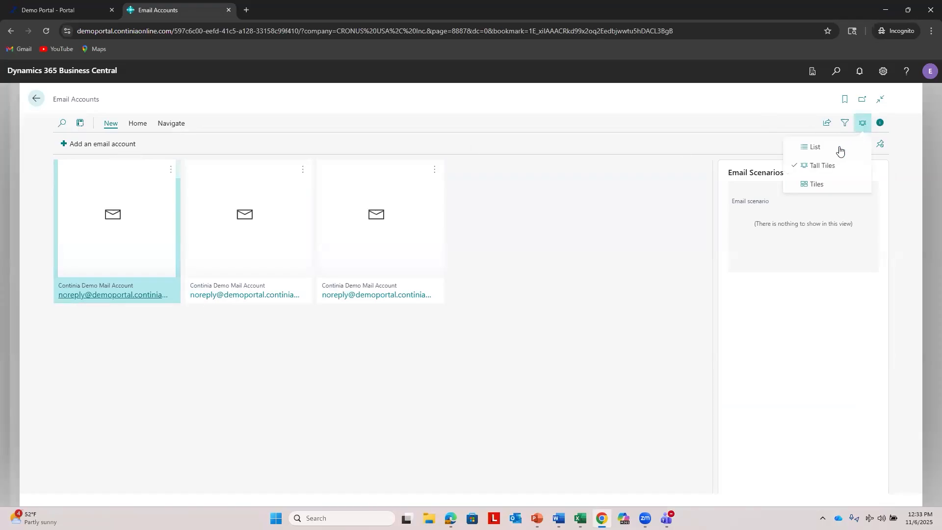
pyautogui.click(840, 146)
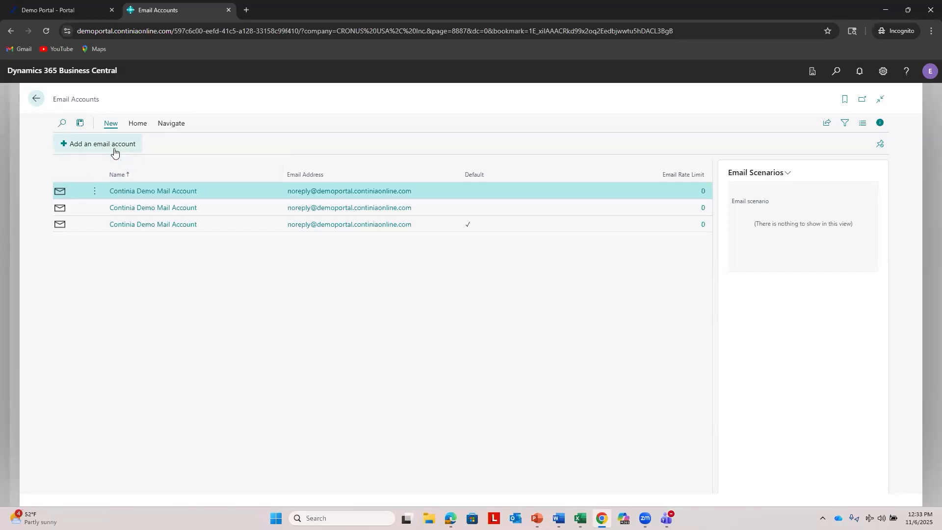
# Preview adding a Microsoft 365 email account up to its account details, declining the app registration, and close the setup without saving
pyautogui.click(94, 146)
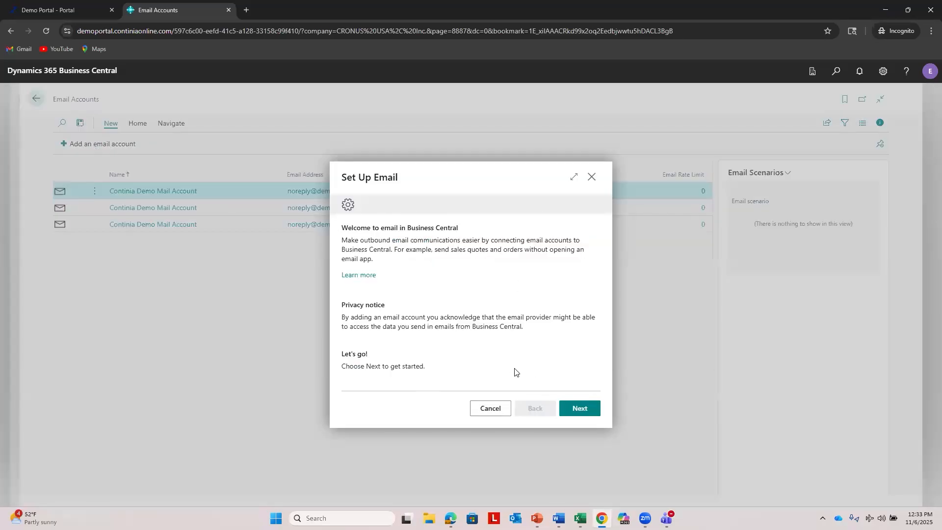
pyautogui.click(572, 407)
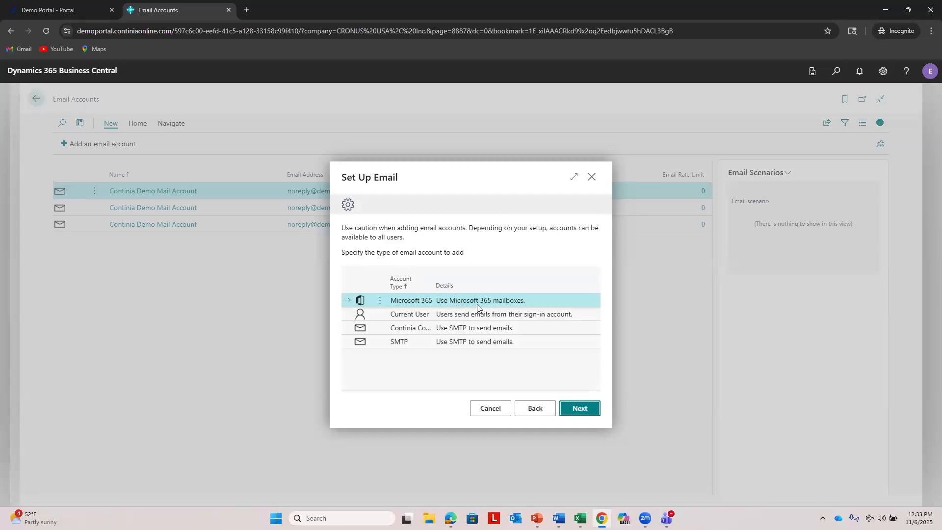
pyautogui.click(570, 409)
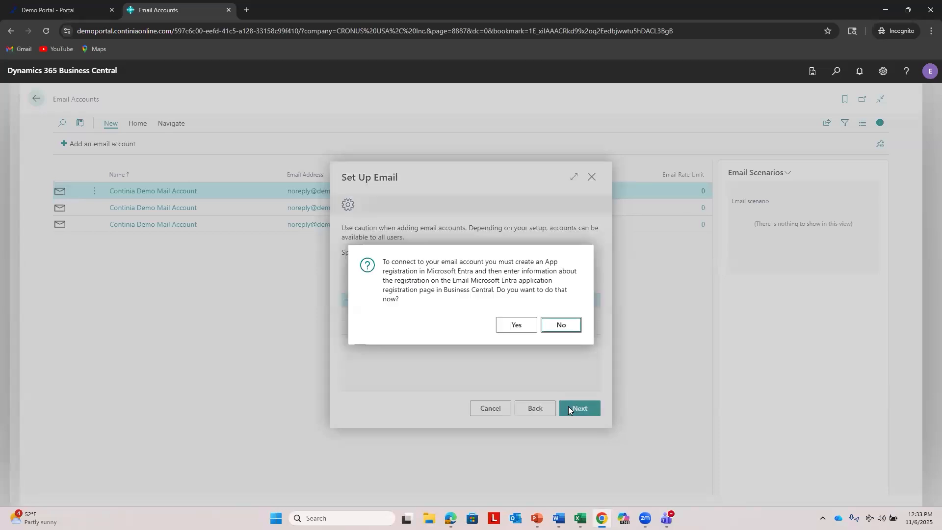
pyautogui.click(561, 325)
pyautogui.click(456, 271)
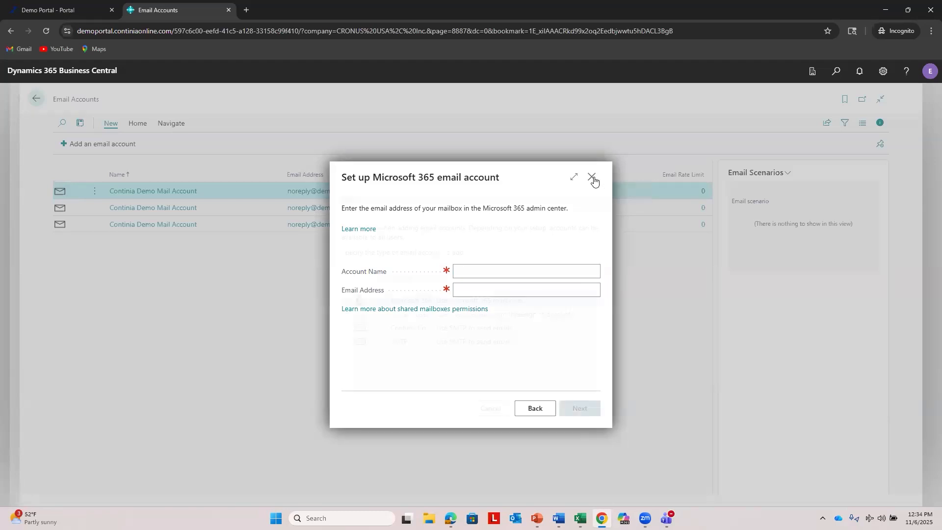
pyautogui.click(592, 177)
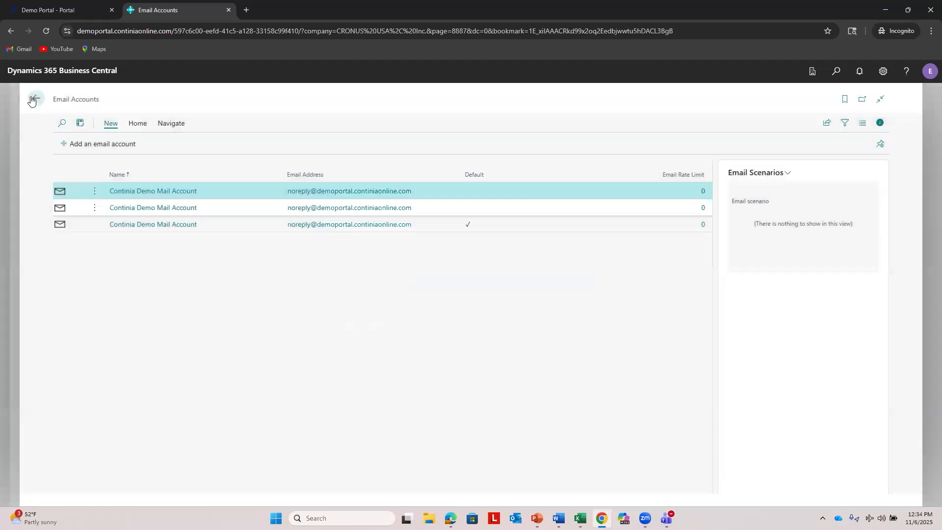
# Return to Expense Management Setup and examine the Reminder Email Subject and Approval Email Subject settings
pyautogui.click(36, 99)
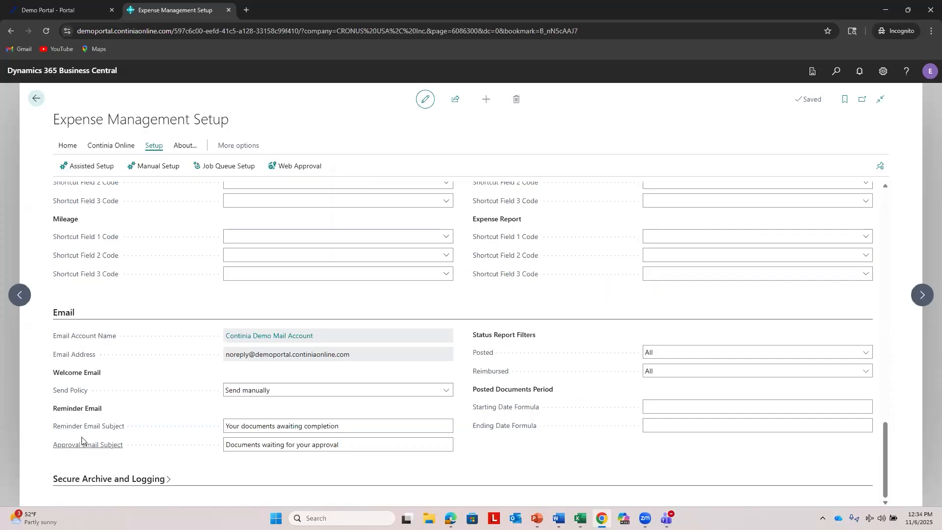
pyautogui.click(318, 427)
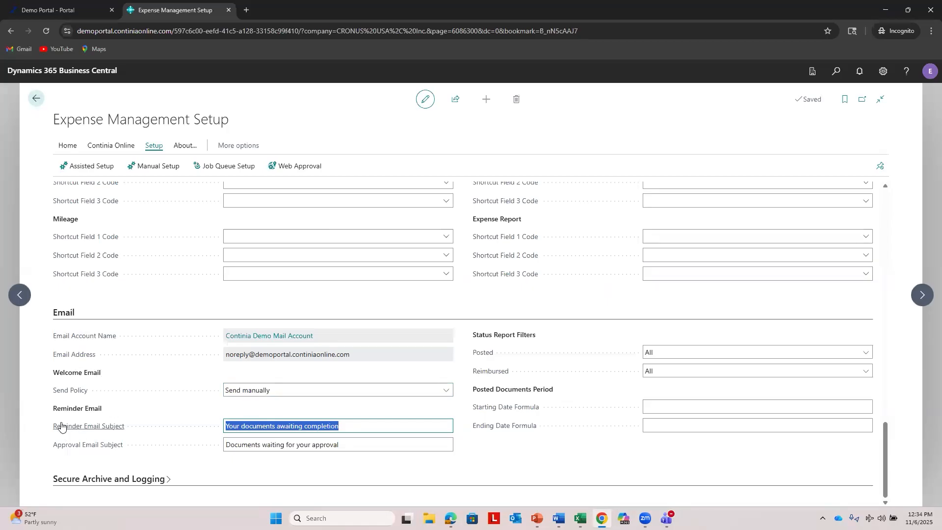
pyautogui.moveTo(62, 428)
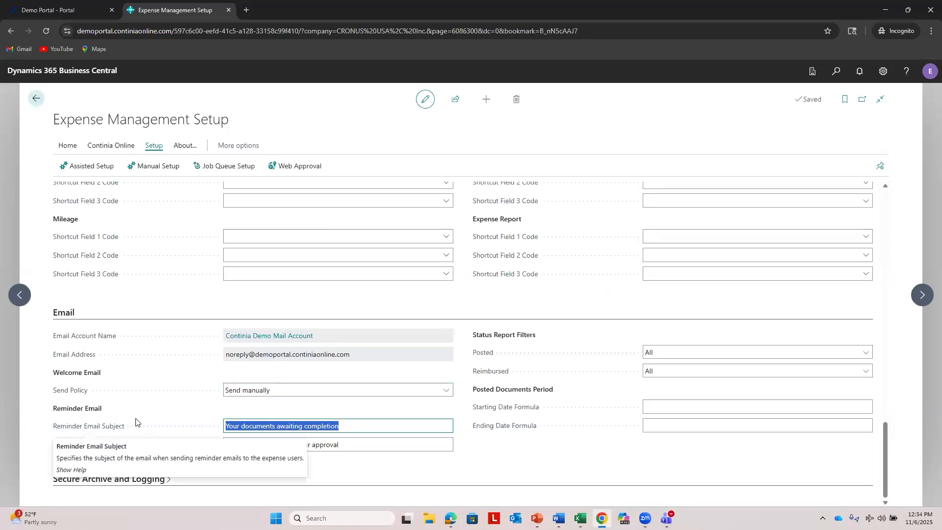
pyautogui.moveTo(72, 447)
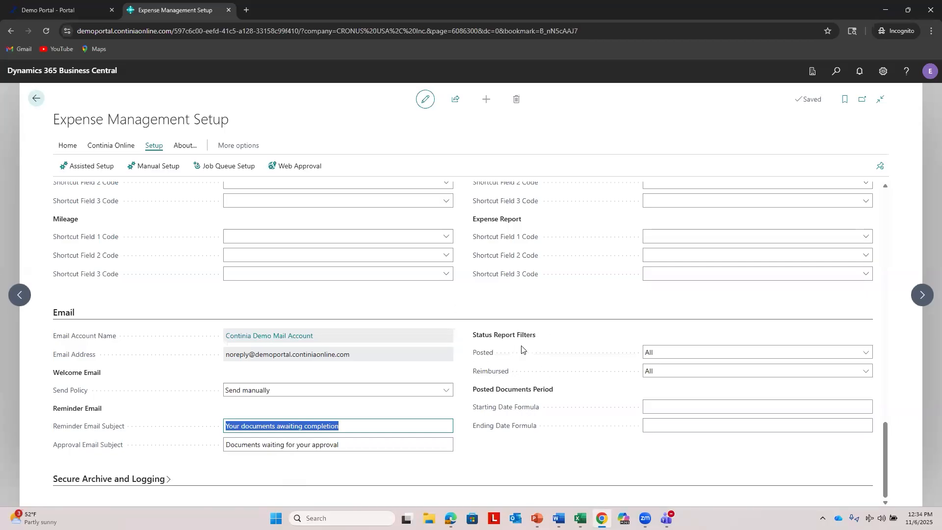
# Review the Posted and Reimbursed status report filter options and the Starting Date Formula field without changing them
pyautogui.click(687, 353)
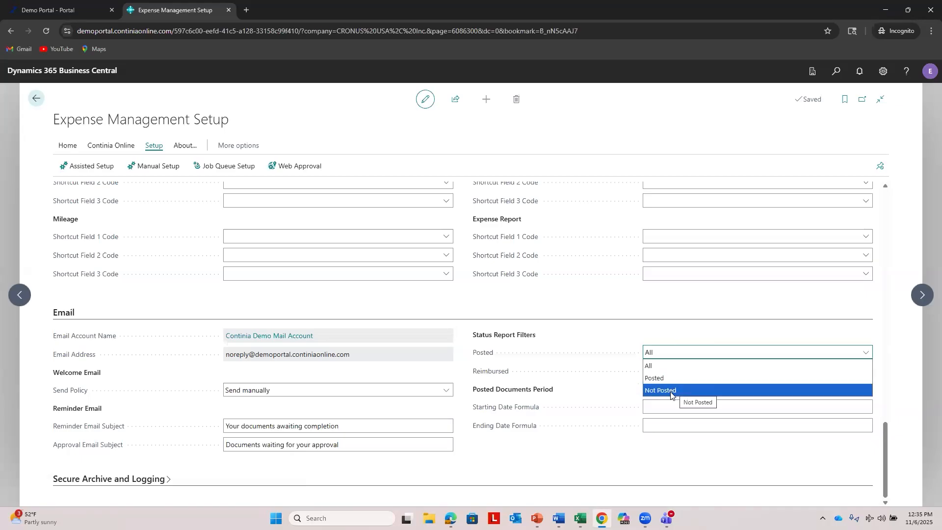
pyautogui.click(607, 342)
pyautogui.click(696, 374)
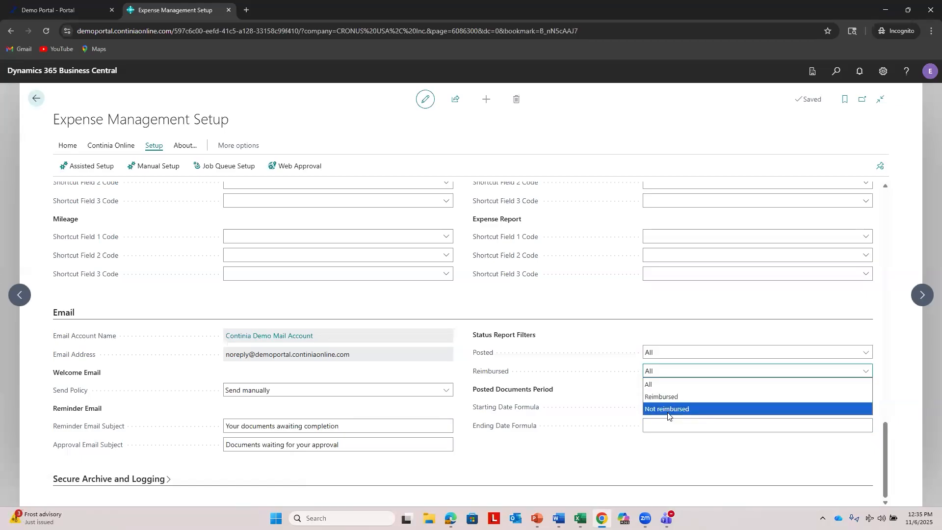
pyautogui.click(592, 335)
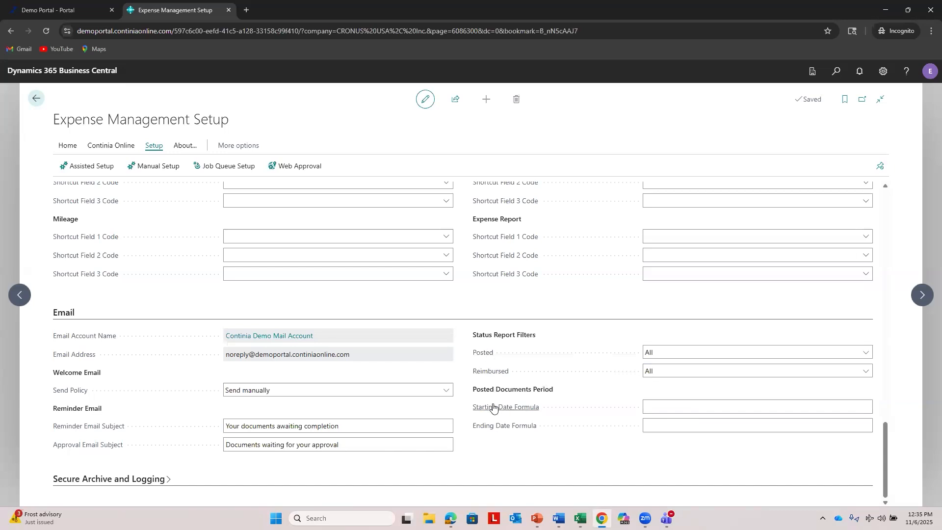
pyautogui.moveTo(494, 409)
pyautogui.scroll(20, 196, 328)
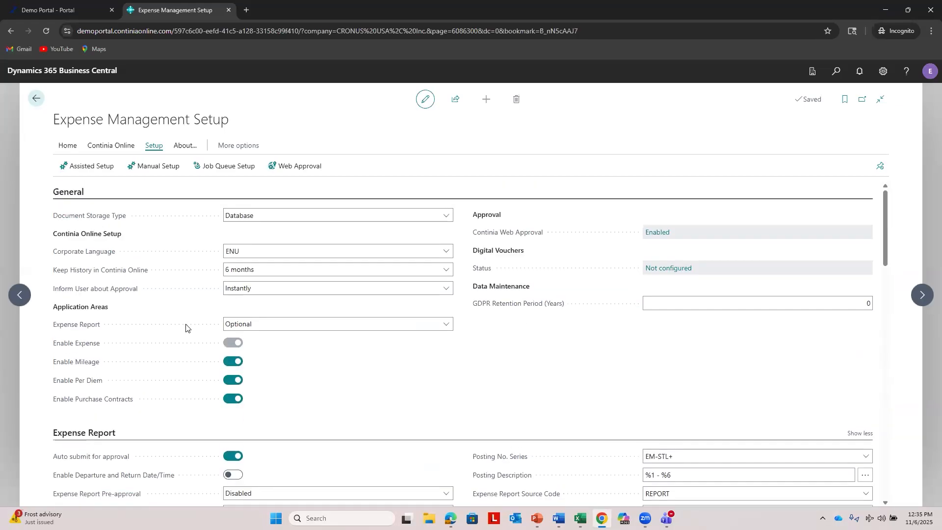